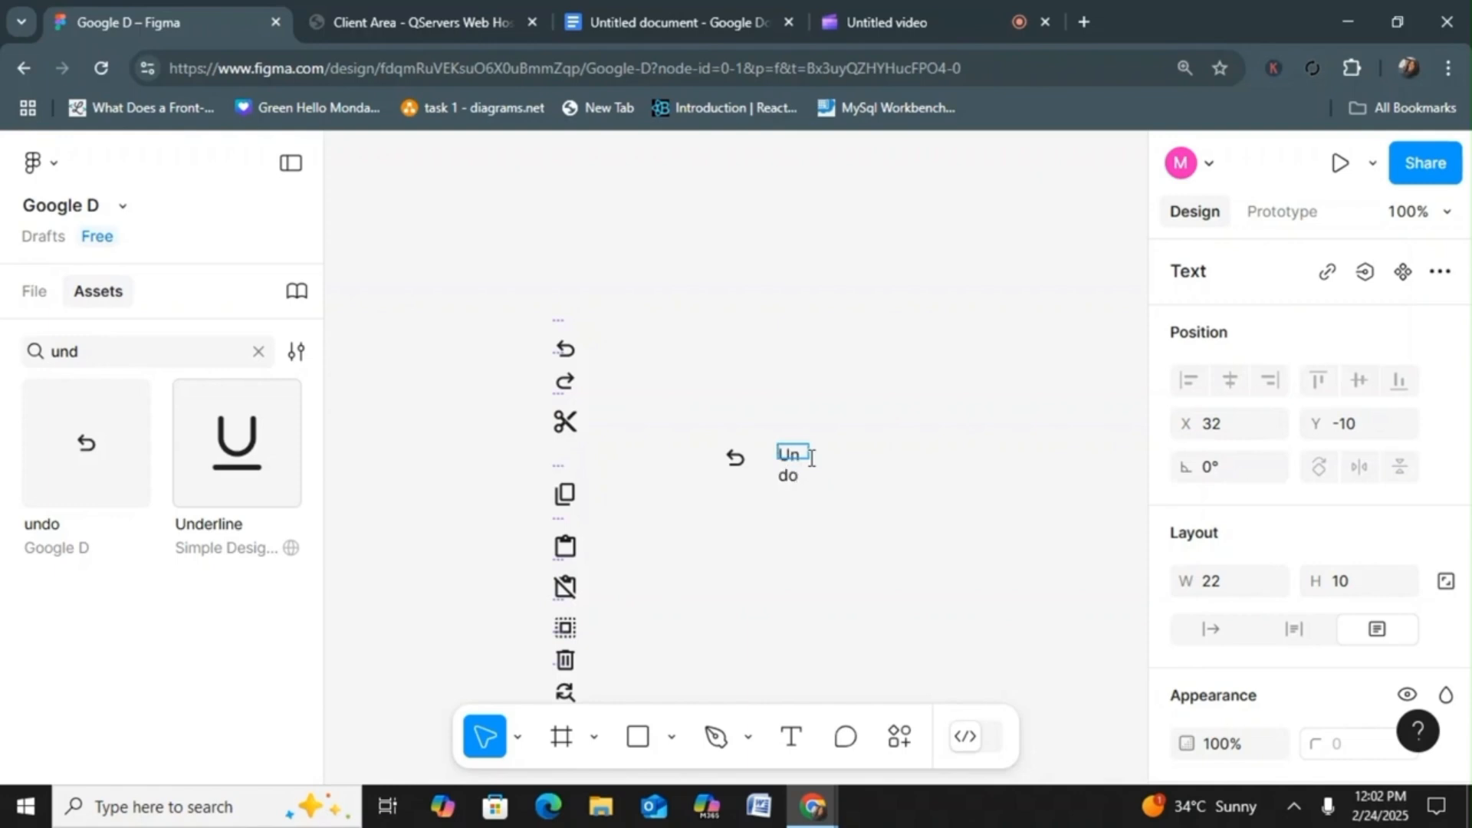
Step: Widen the Undo text box to 41 and set its font size to 16
drag(809, 454, 834, 454)
scroll(1304, 537, down, 4)
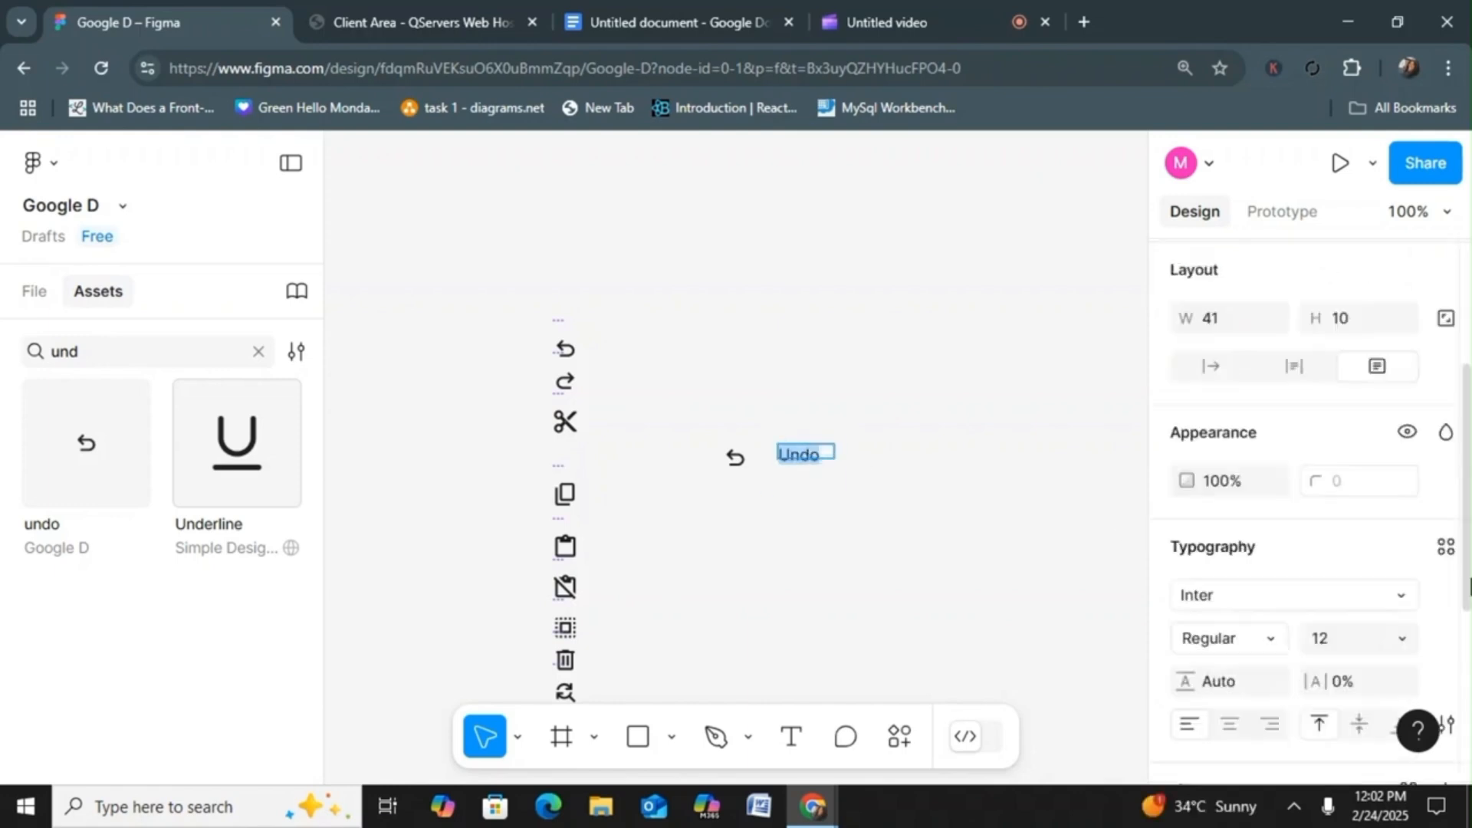
click(1402, 516)
click(1370, 419)
Step: Change the Undo text's font to Roboto
click(1261, 483)
text(rob)
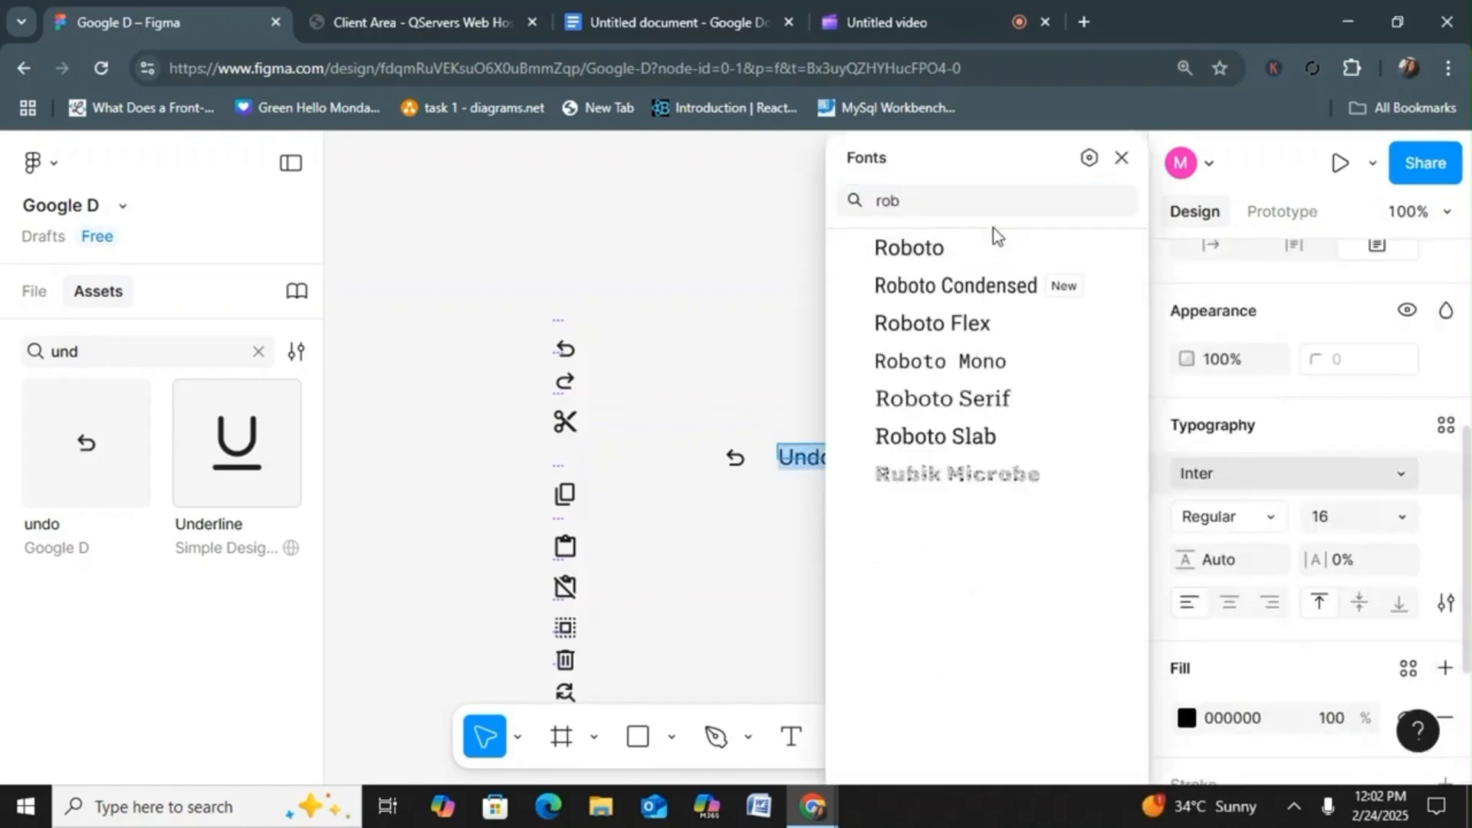
click(993, 244)
key(Escape)
key(Escape)
Step: Wrap the undo icon and its text in an auto layout frame and name it "undo icon"
drag(713, 457, 814, 477)
key(shift+a)
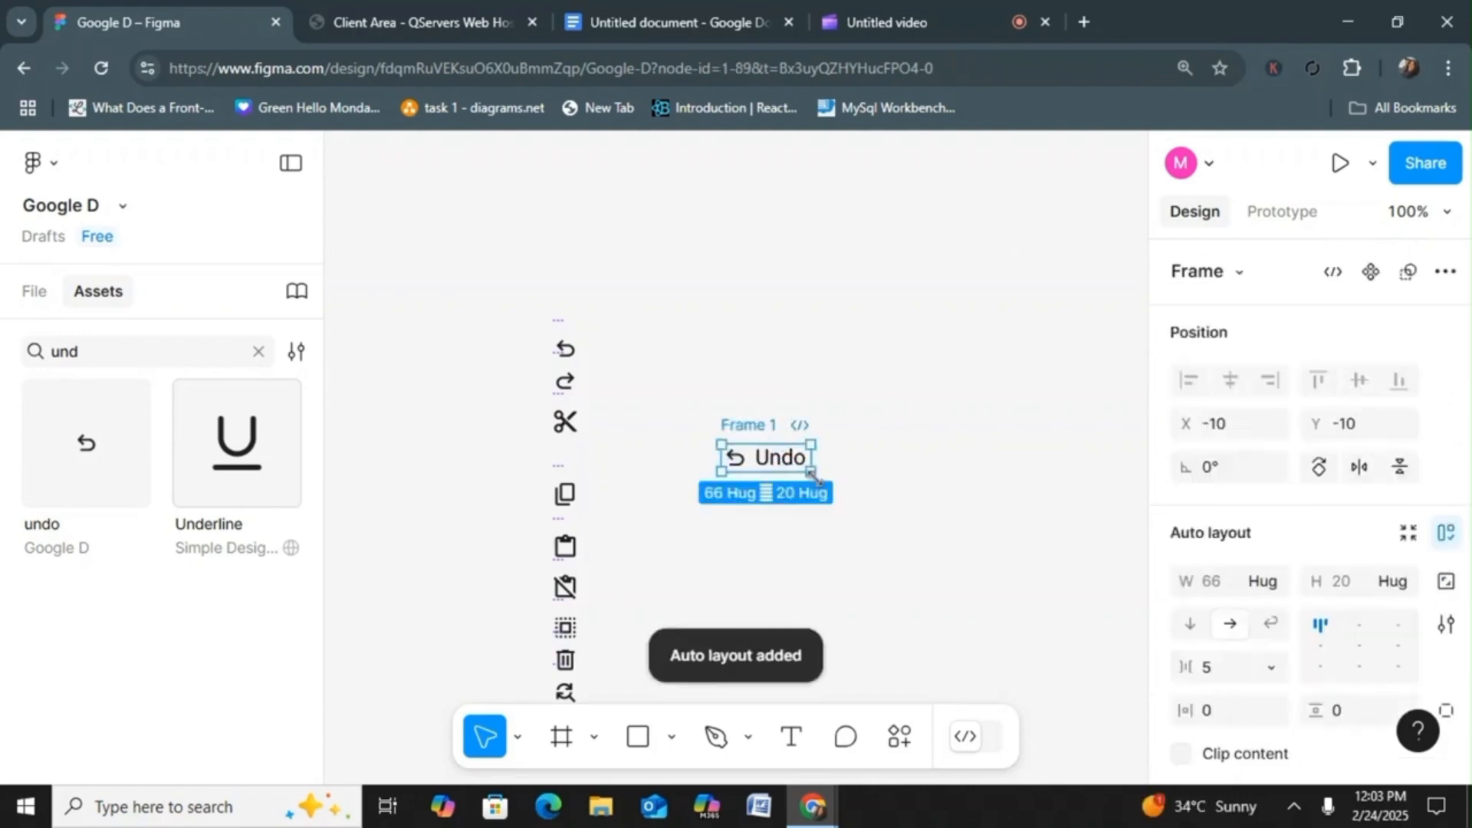
click(750, 424)
text(undo icon)
key(Return)
Step: Set the gap between the icon and the text in the undo icon frame to 8
click(1227, 667)
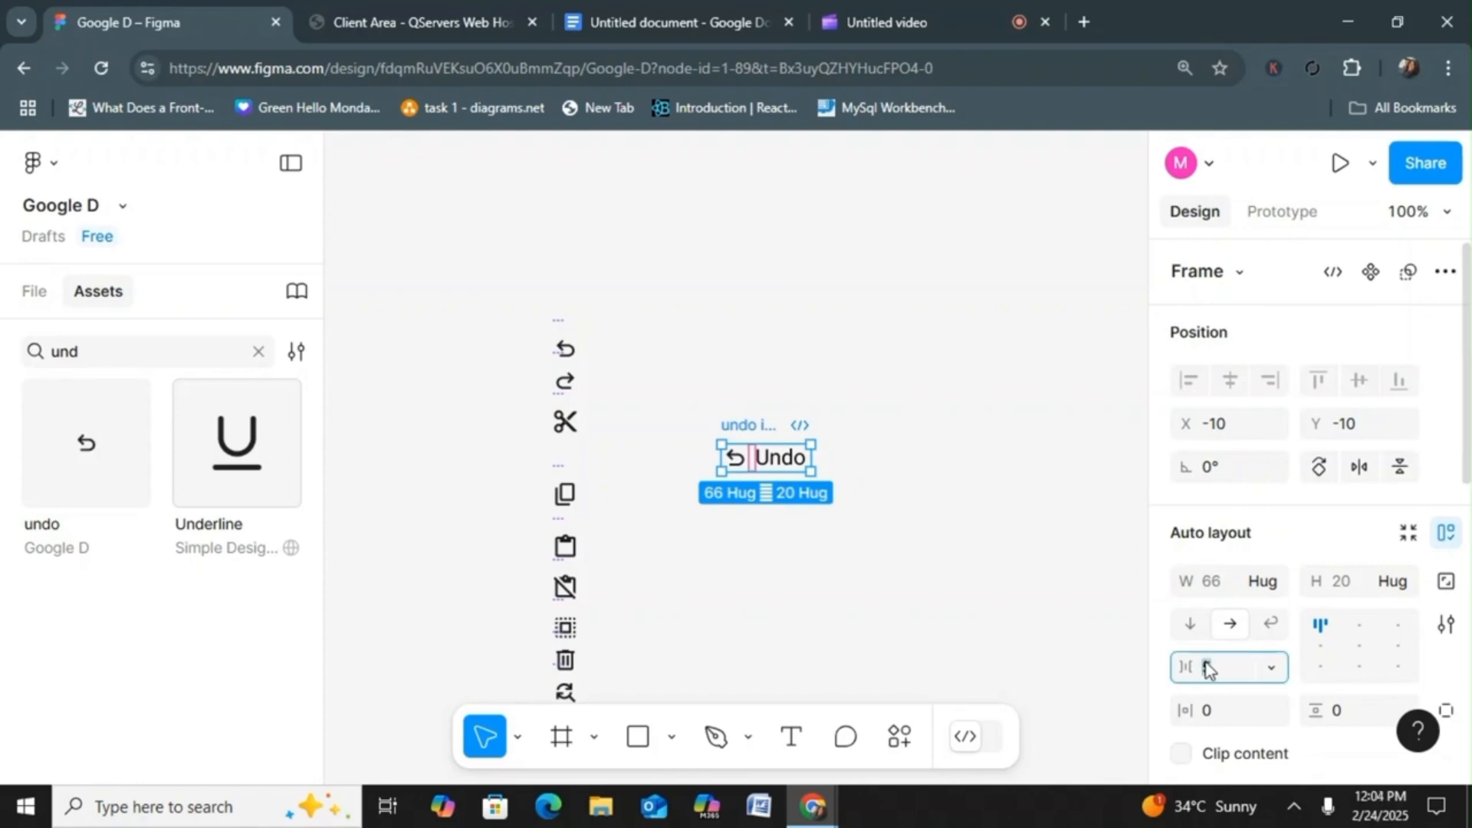
text(8)
key(Return)
Step: Add a "Ctrl+Z" text below the undo icon frame and wrap it in its own auto layout frame
key(t)
click(923, 604)
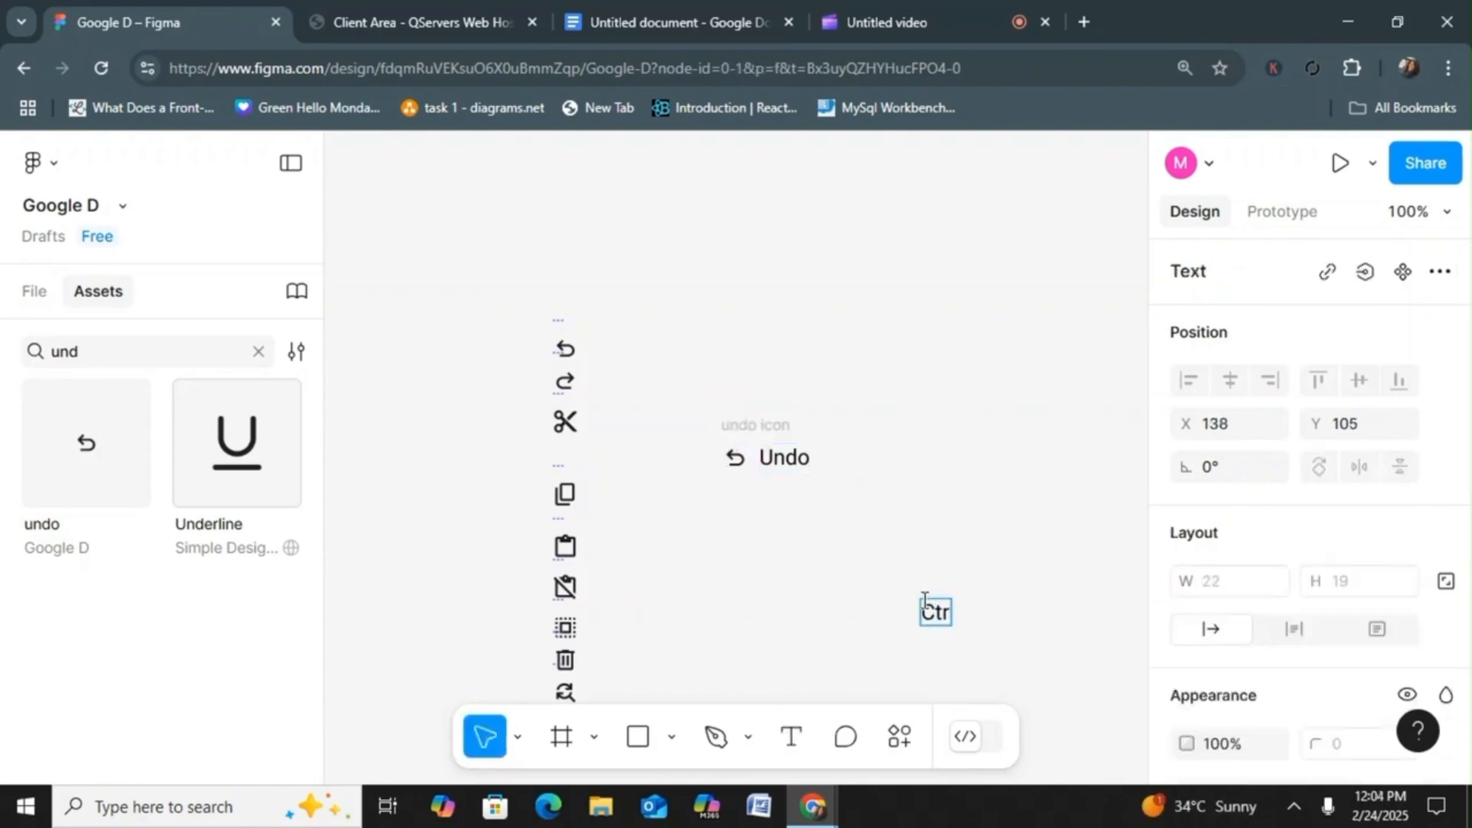
key(Escape)
key(shift+a)
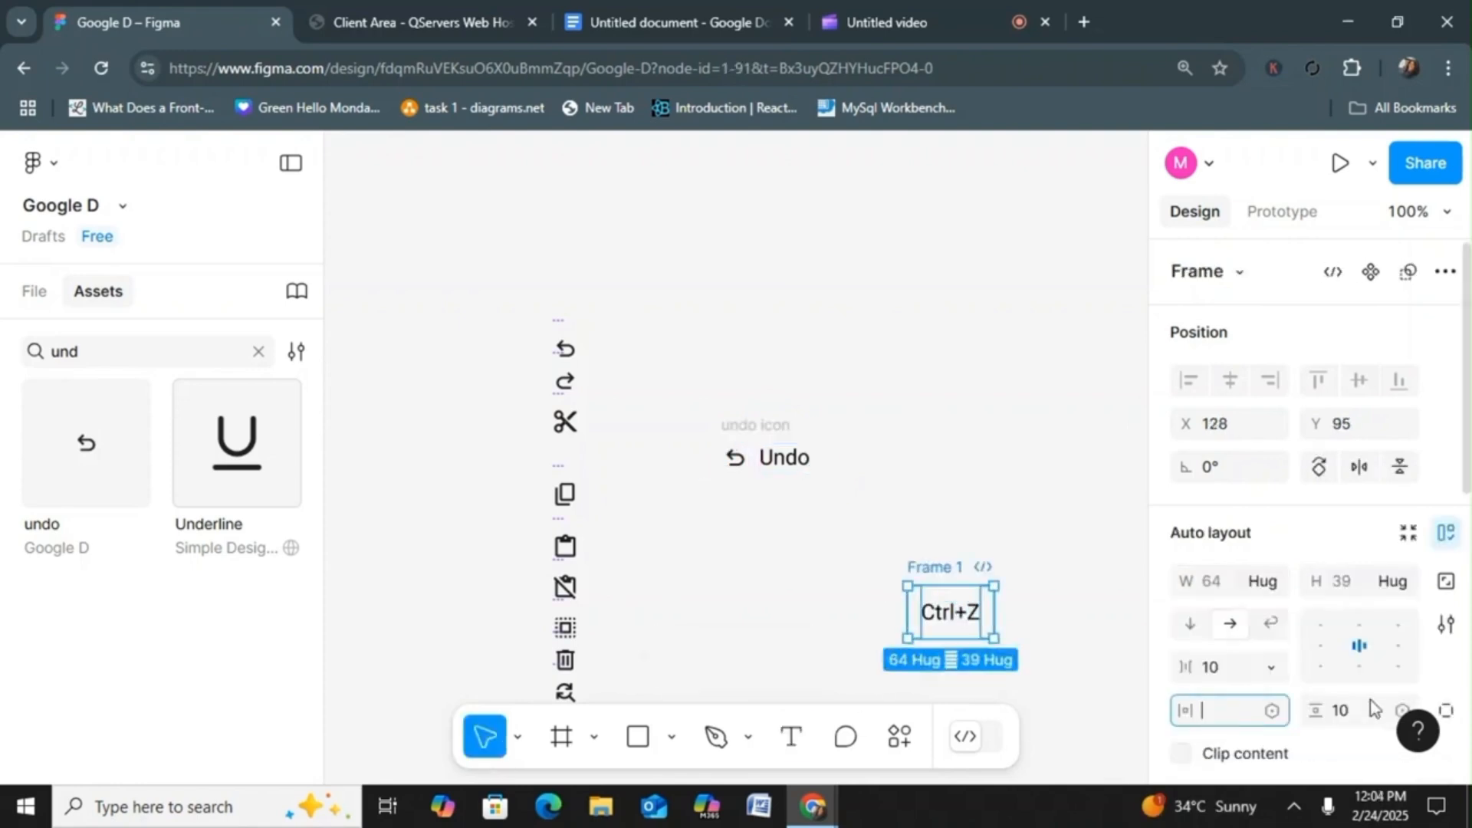
Step: Set the Ctrl+Z frame's horizontal and vertical padding to 0
click(1218, 720)
text(0)
key(Tab)
text(0)
key(Return)
Step: Move the Ctrl+Z frame in line with the undo icon frame and wrap both in one auto layout frame
drag(965, 592, 974, 459)
shift+click(770, 458)
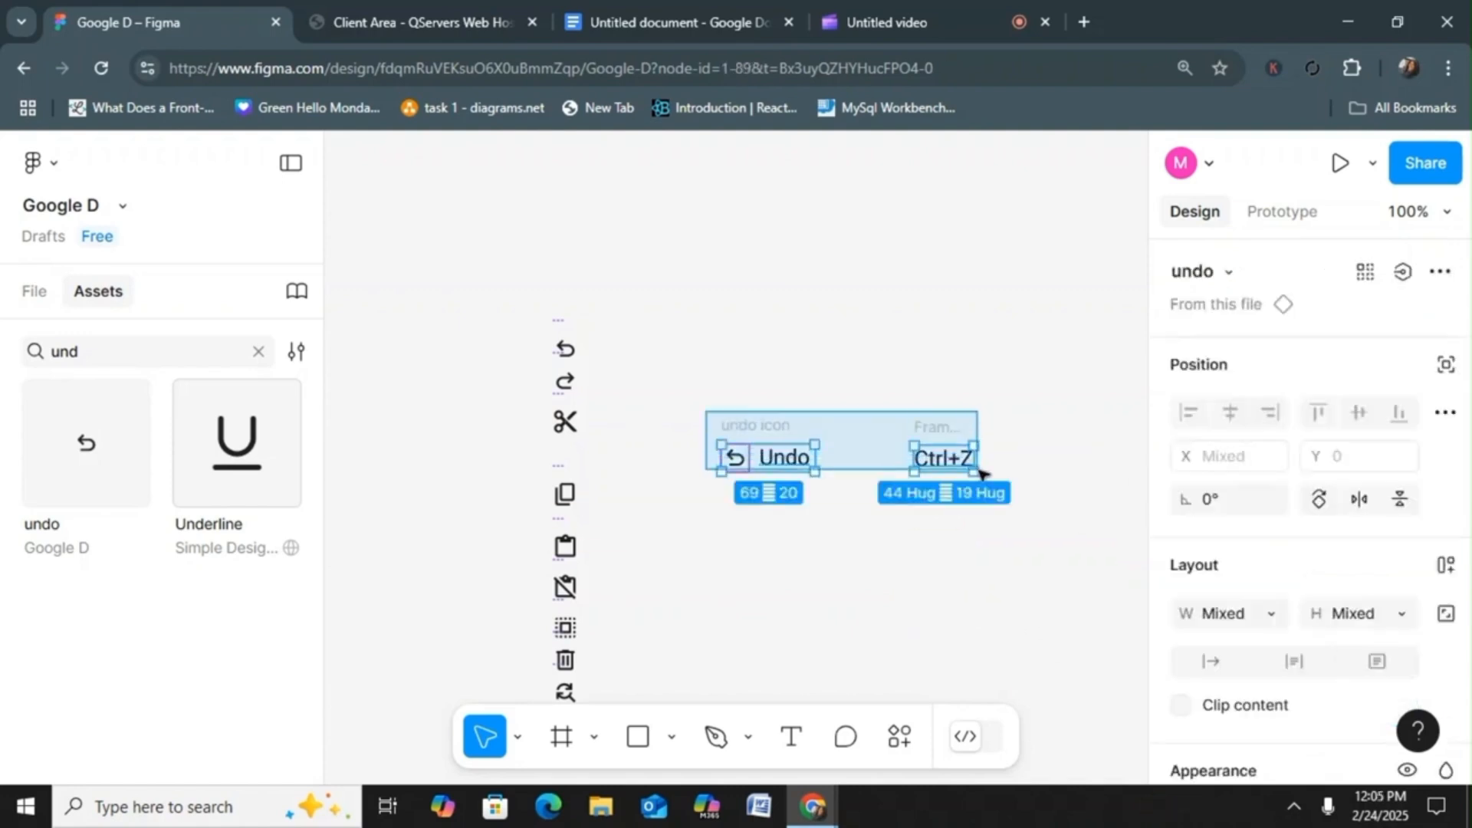
key(shift+a)
drag(832, 460, 851, 451)
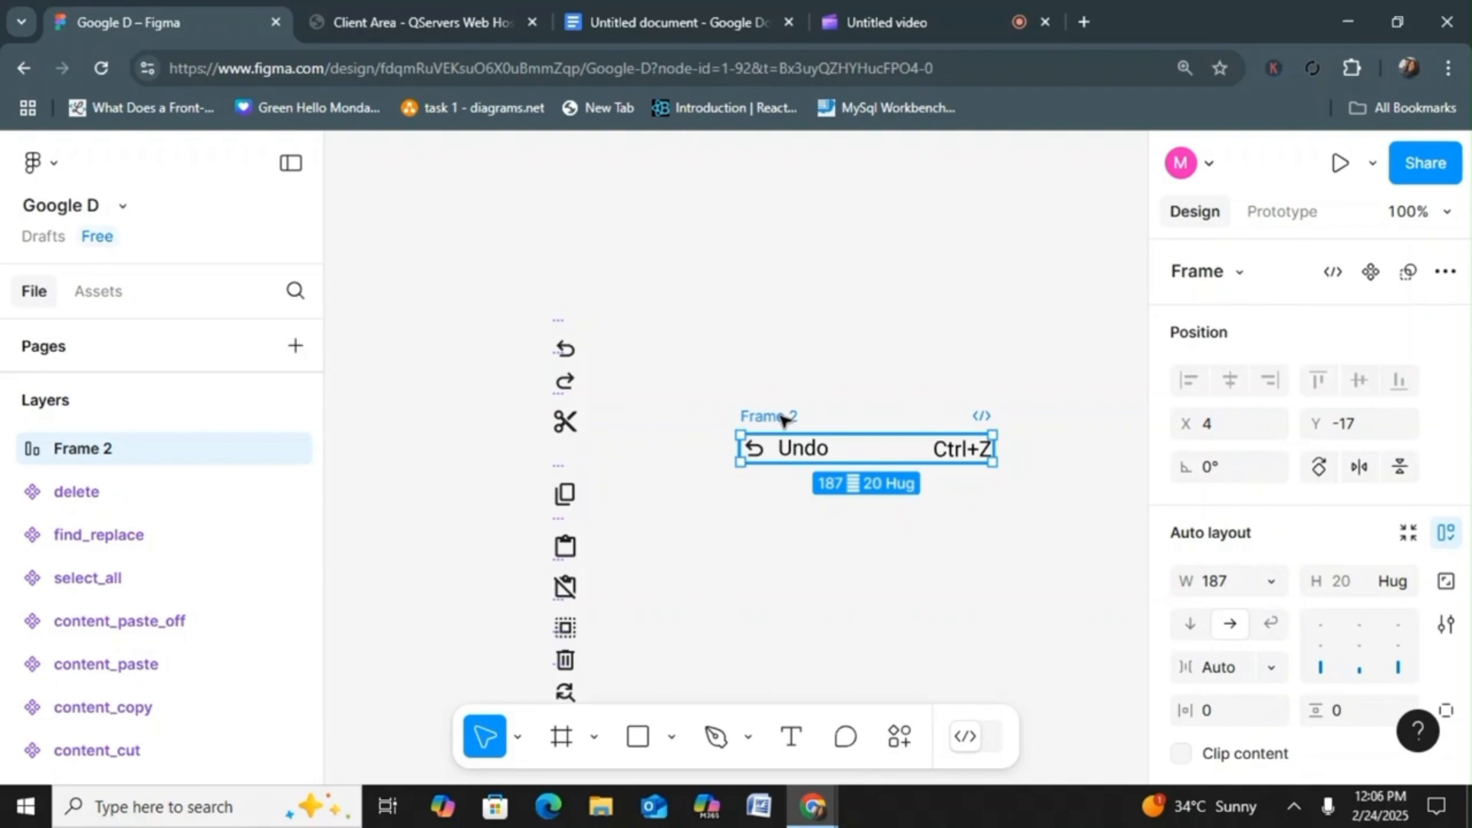
Step: Set the combined frame's horizontal padding to 12 and its vertical padding to 8
scroll(1228, 461, down, 4)
click(1221, 388)
text(12)
click(1364, 390)
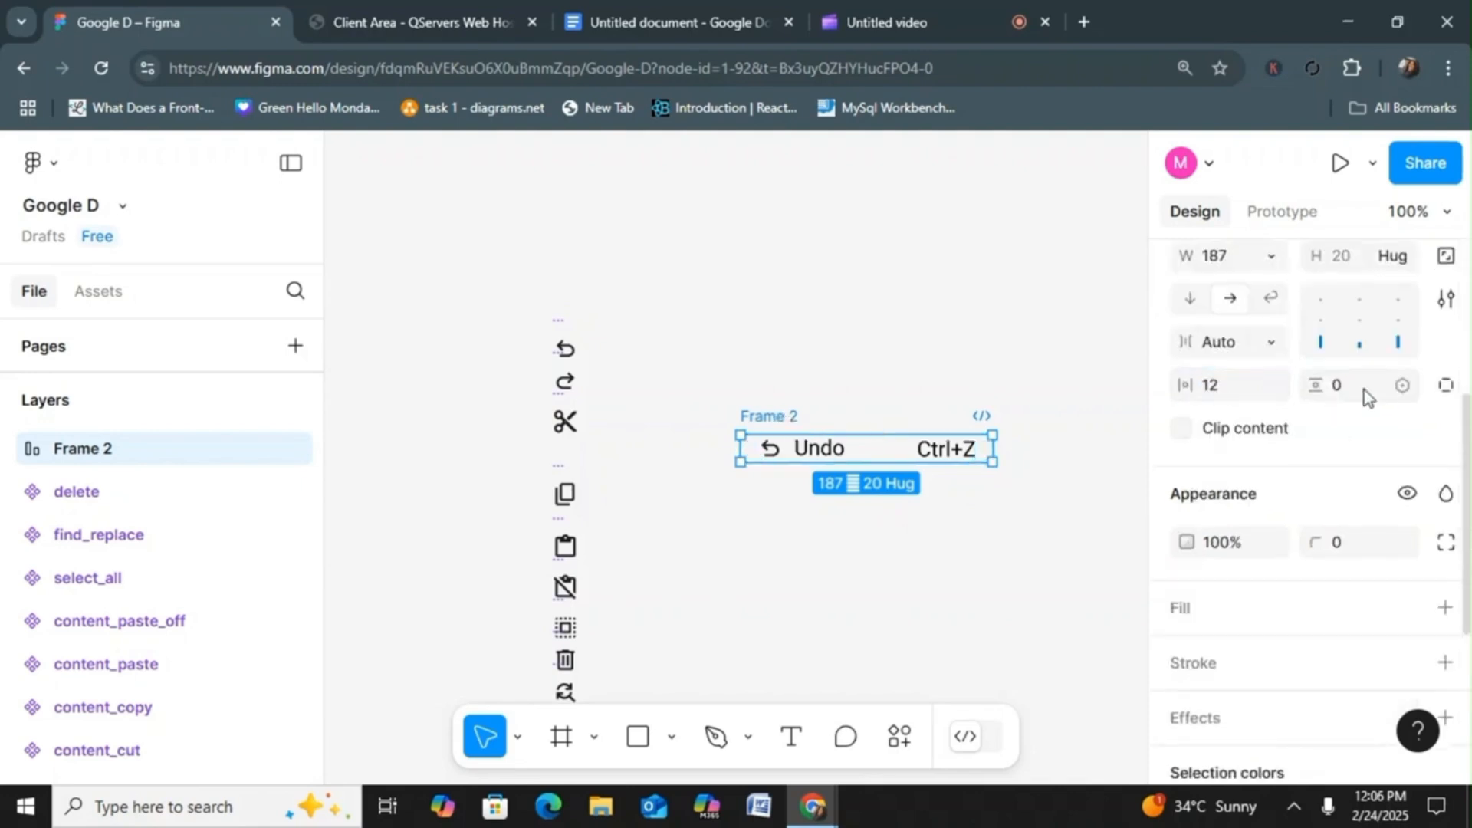
text(8)
key(Return)
double_click(763, 416)
text(undo container)
key(Return)
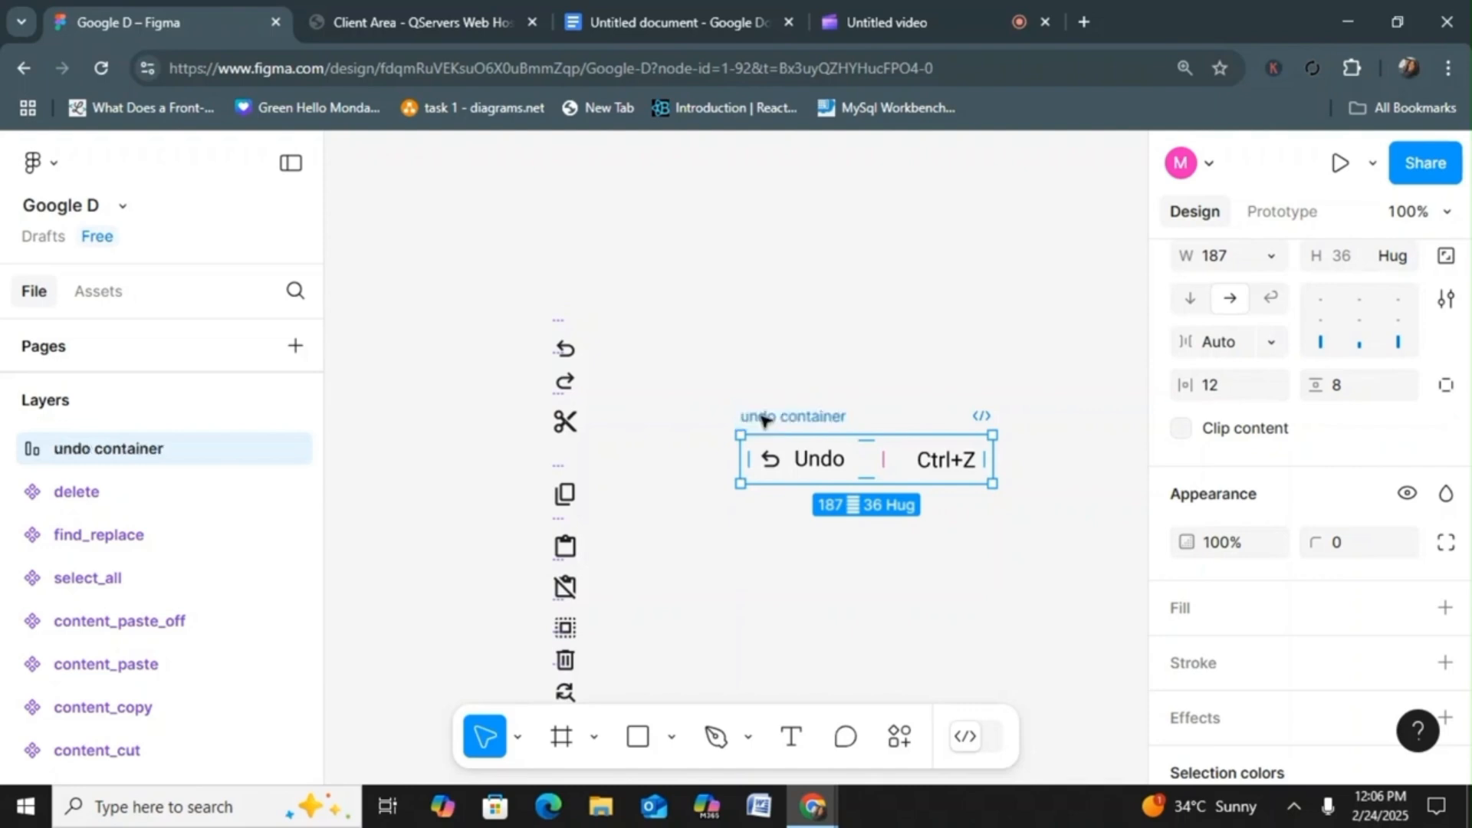
mouse_move(993, 466)
mouse_down()
mouse_move(884, 469)
mouse_move(1021, 470)
mouse_up()
key(ctrl+z)
key(ctrl+z)
Step: Rename the combined frame "undo container"
double_click(770, 416)
text(undo)
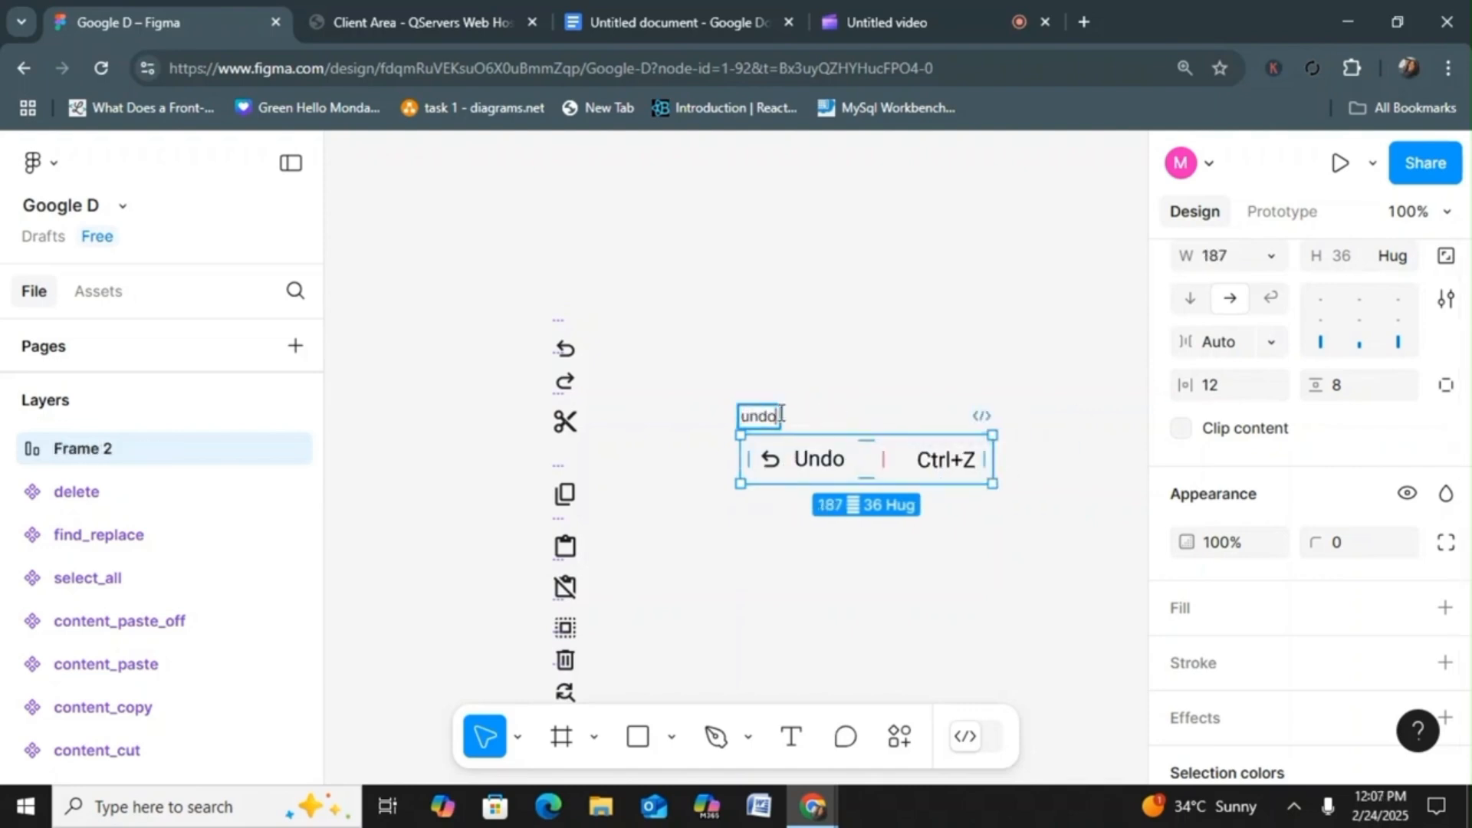
key(Return)
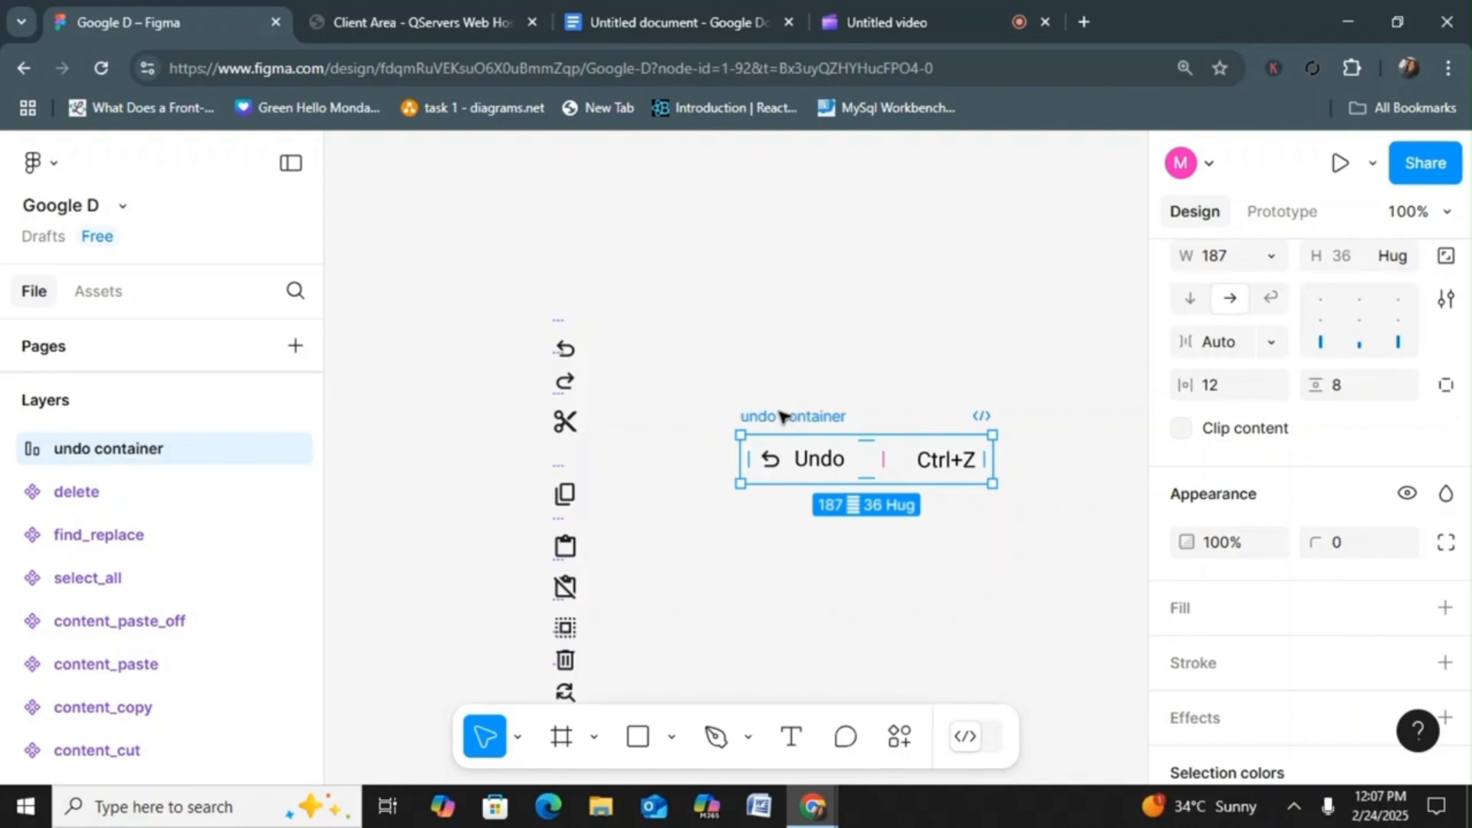
click(950, 470)
click(1185, 612)
key(ctrl+z)
Step: Change the Ctrl+Z text's fill colour to a medium gray
click(155, 583)
click(1186, 776)
click(848, 327)
click(725, 256)
click(947, 458)
scroll(1443, 572, down, 3)
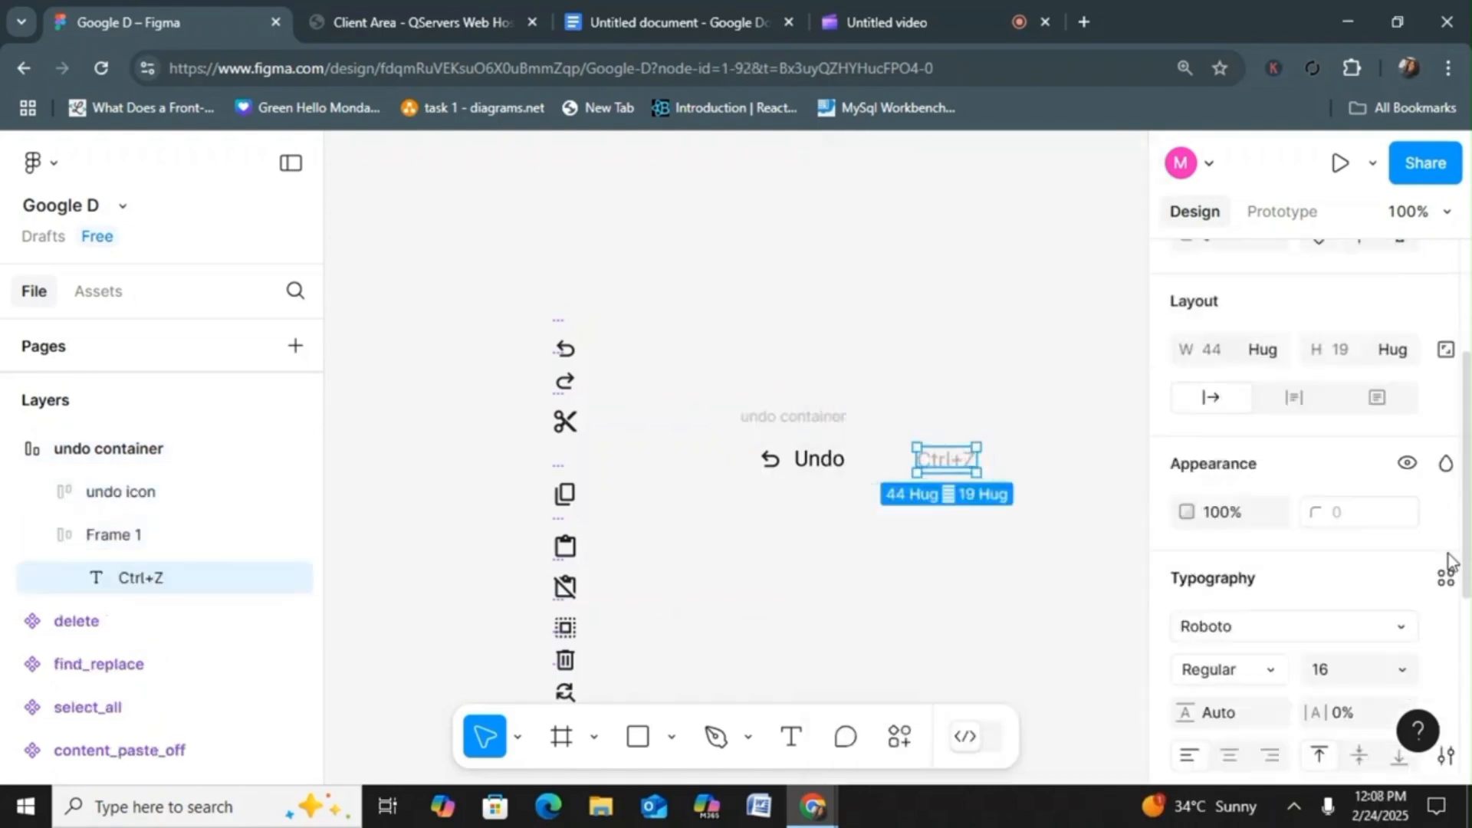
scroll(1444, 572, down, 3)
click(1190, 582)
click(828, 393)
Step: Give the undo container frame a white fill
click(886, 464)
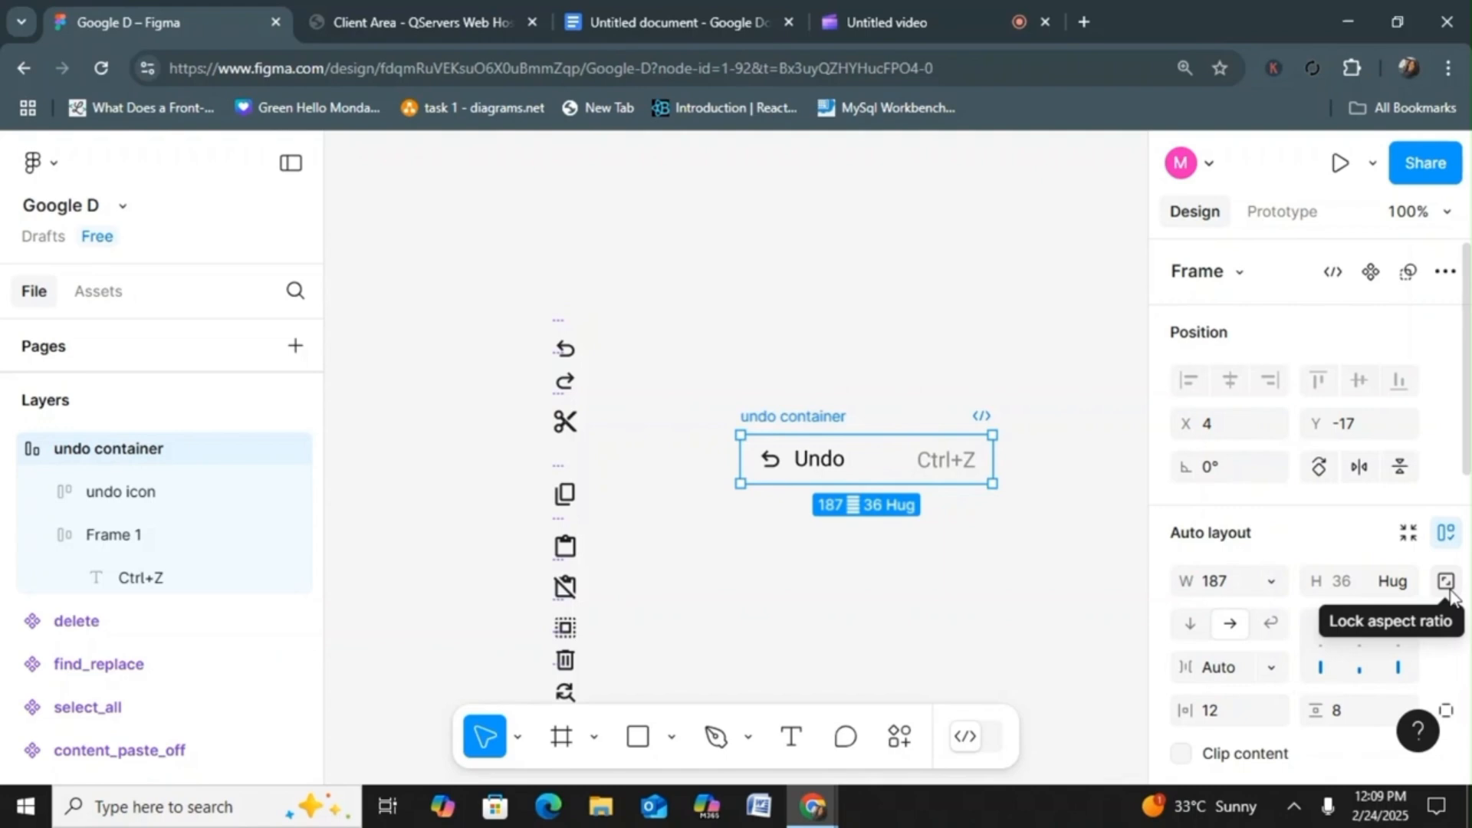
scroll(1180, 694, down, 3)
click(1048, 575)
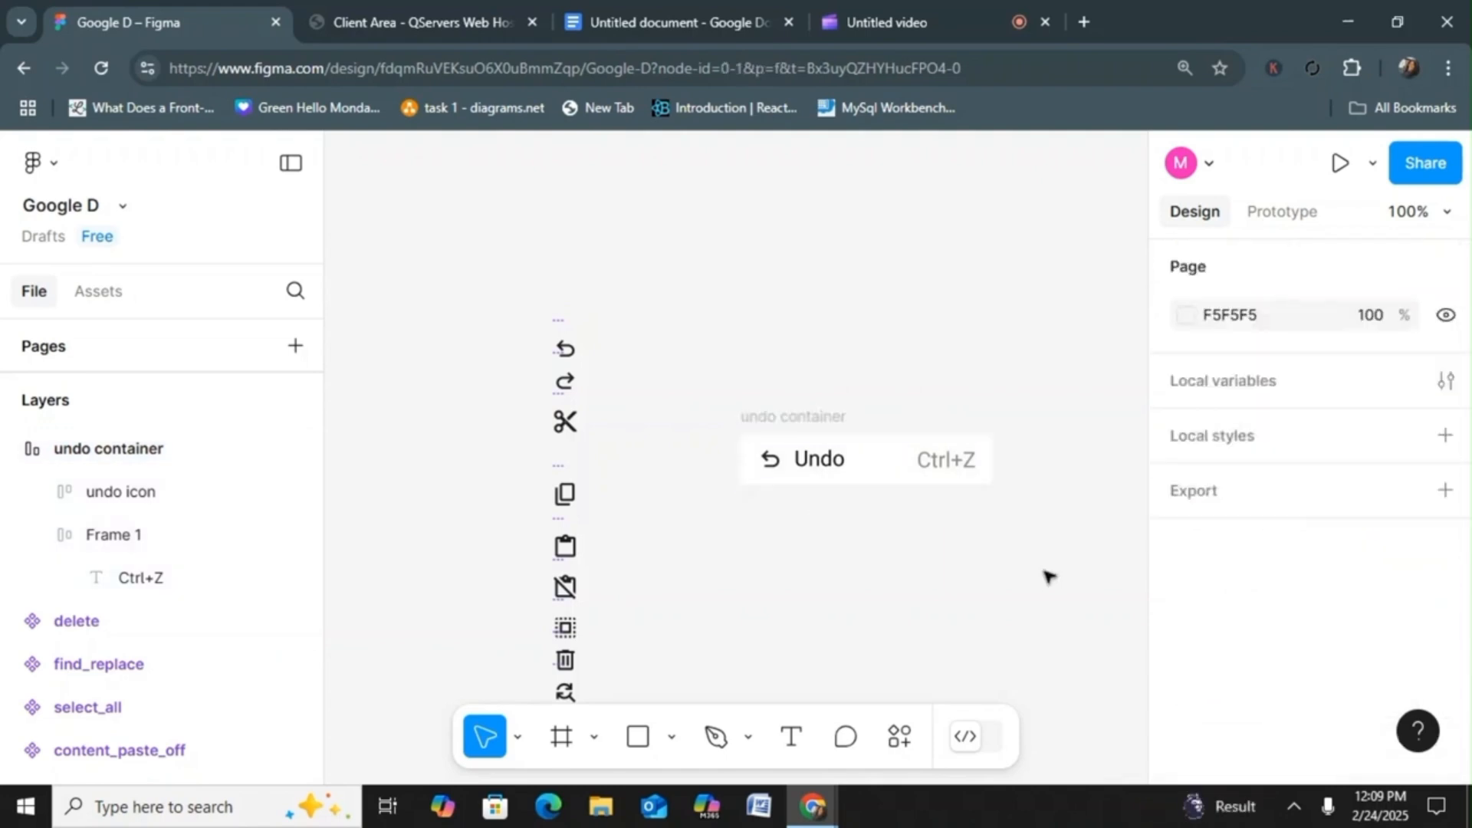
Step: Set the widths of the undo icon frame and the Ctrl+Z frame to fill the undo container
click(824, 469)
click(1269, 582)
click(1274, 604)
click(962, 469)
click(1269, 582)
click(1275, 604)
click(1013, 500)
Step: Widen the undo container to 229
click(988, 481)
scroll(988, 486, right, 2)
drag(838, 474, 894, 484)
Step: Align the Ctrl+Z frame's content to the right and centre it vertically
click(828, 464)
click(1321, 646)
click(1398, 647)
click(928, 500)
click(871, 478)
click(924, 543)
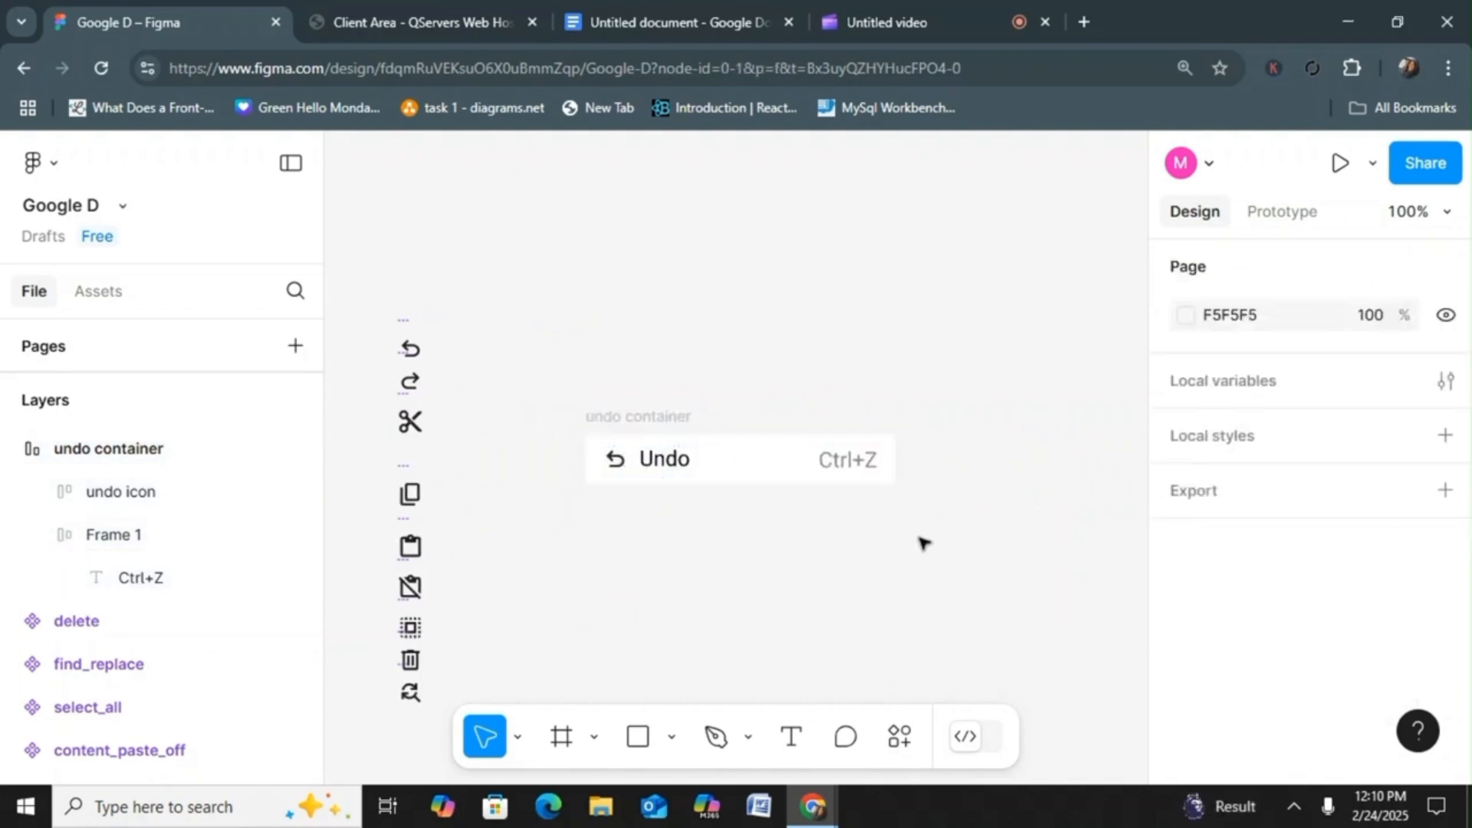
Step: Make the undo container a component and create an instance swap property named "icon Swap" with the undo icon as its value
click(881, 472)
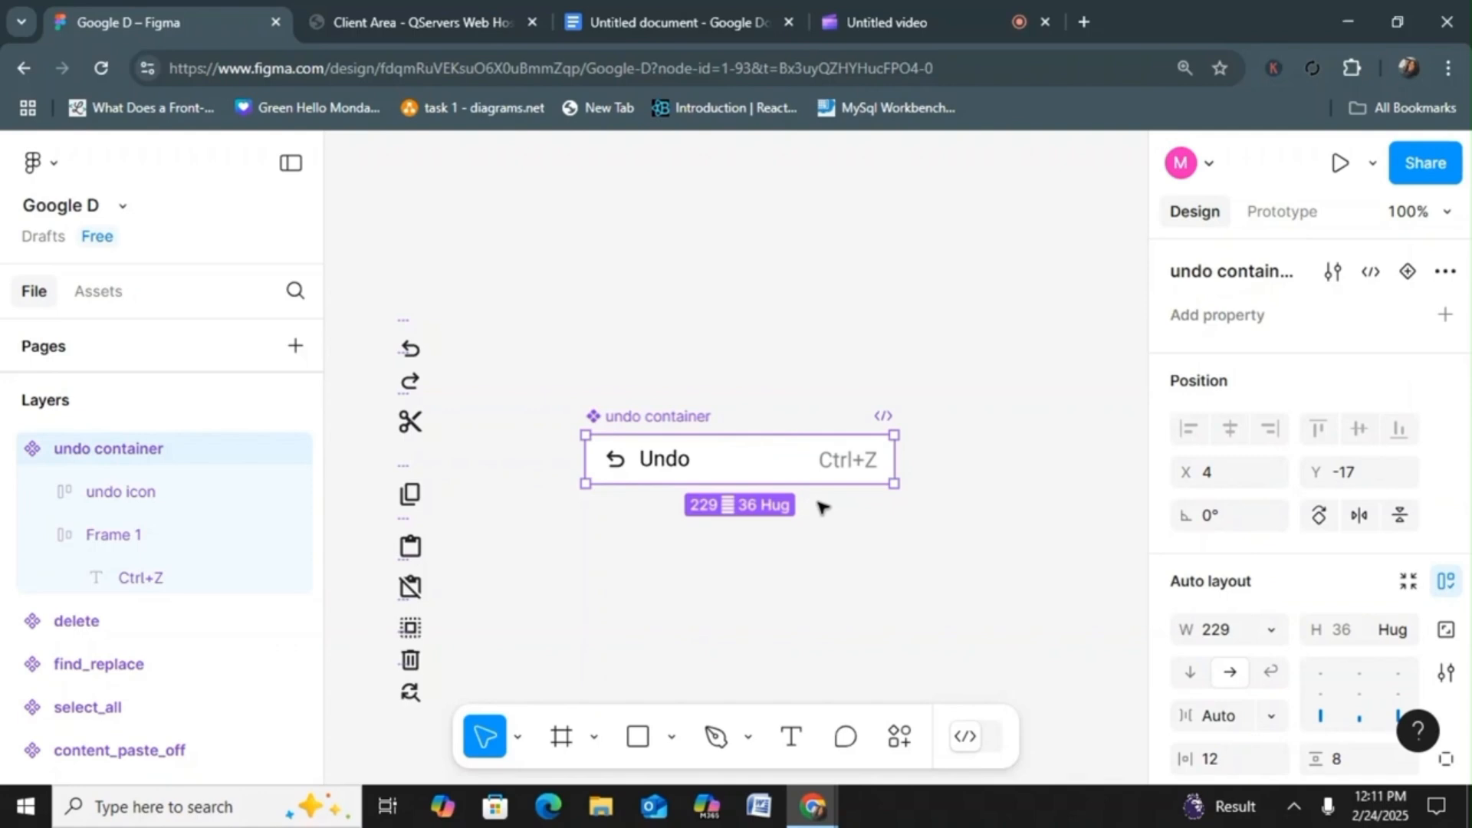
click(1446, 314)
click(1111, 485)
text(Icon Swap)
click(814, 497)
text(und)
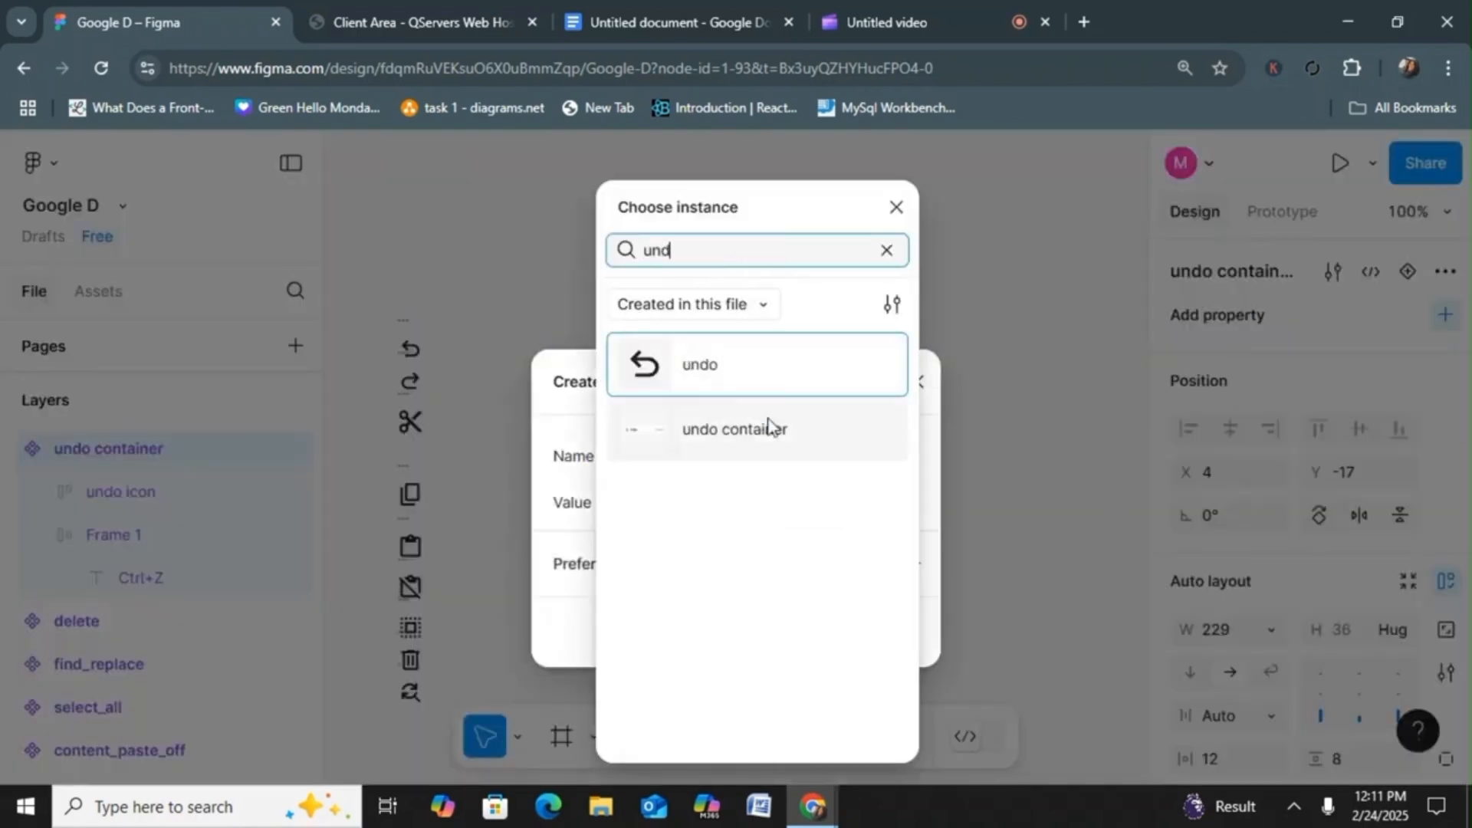
click(775, 368)
click(863, 632)
Step: Apply the icon Swap property to the undo icon inside the component
double_click(614, 460)
click(1397, 274)
click(1352, 330)
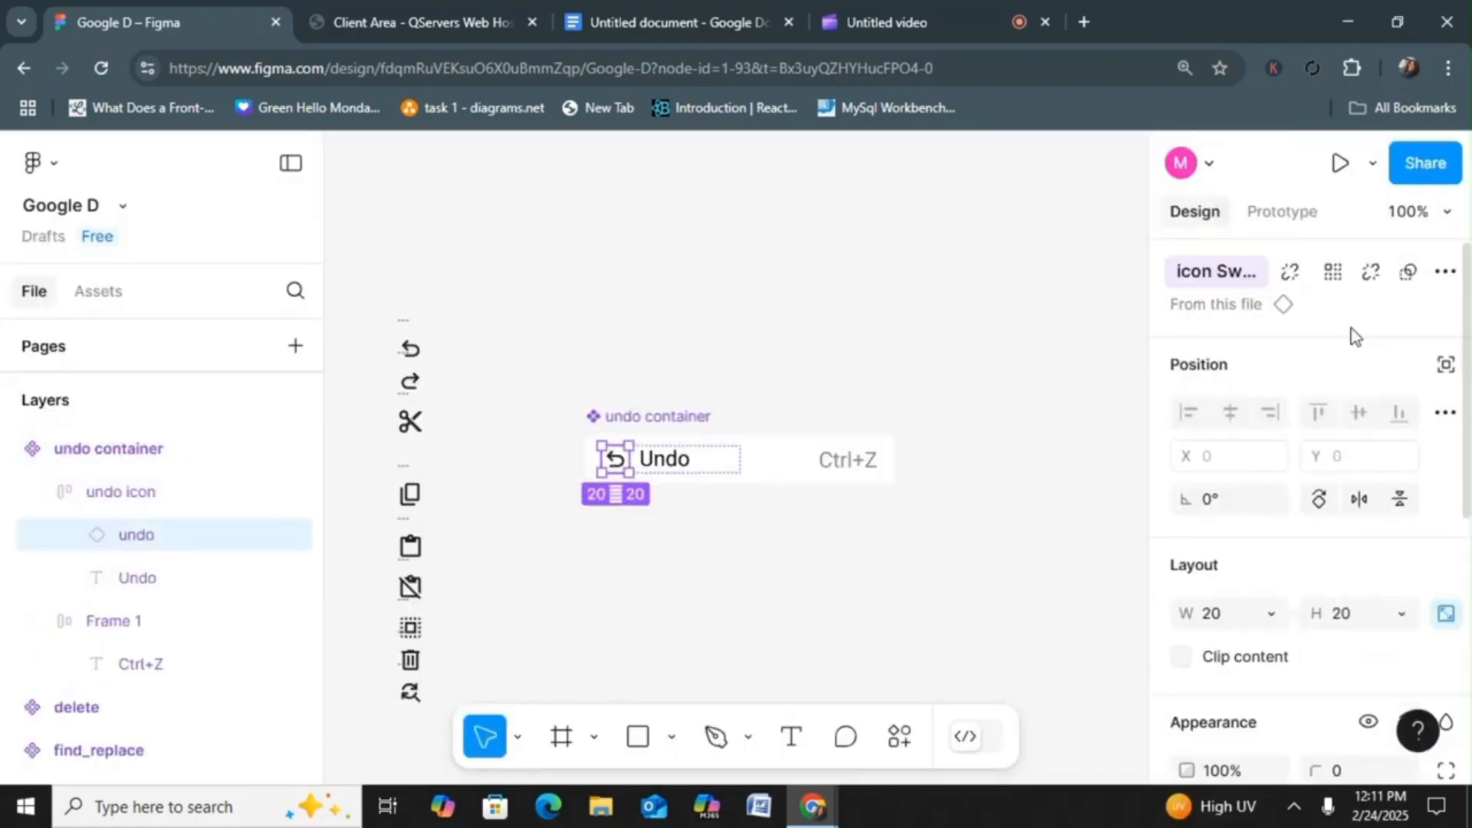
click(868, 535)
Step: Create a text property named "undo text" with the value "Undo" on the undo container component
click(874, 469)
click(1445, 314)
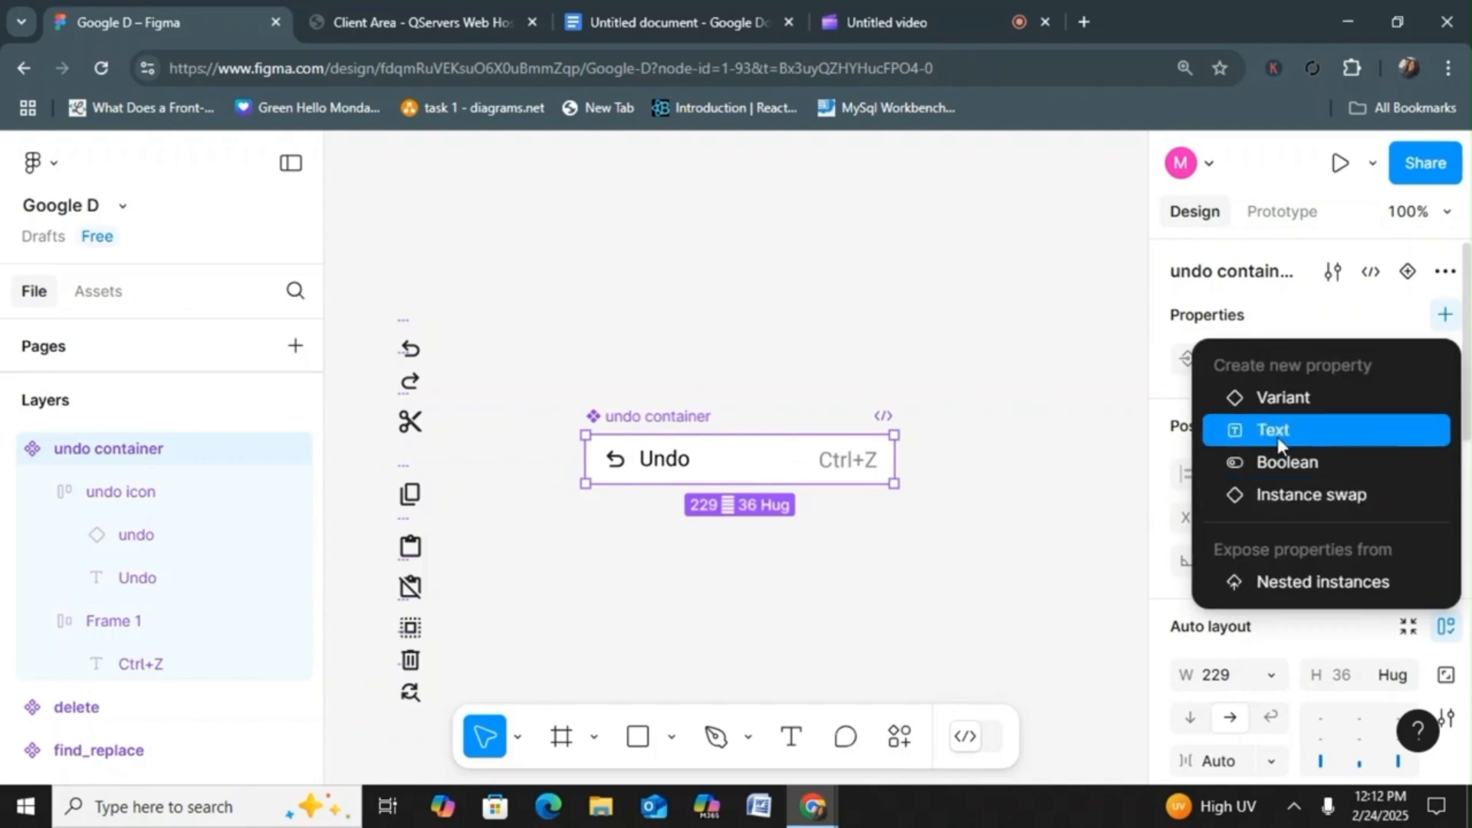
click(1274, 430)
text(undo text)
click(977, 443)
text(Undo)
click(1044, 497)
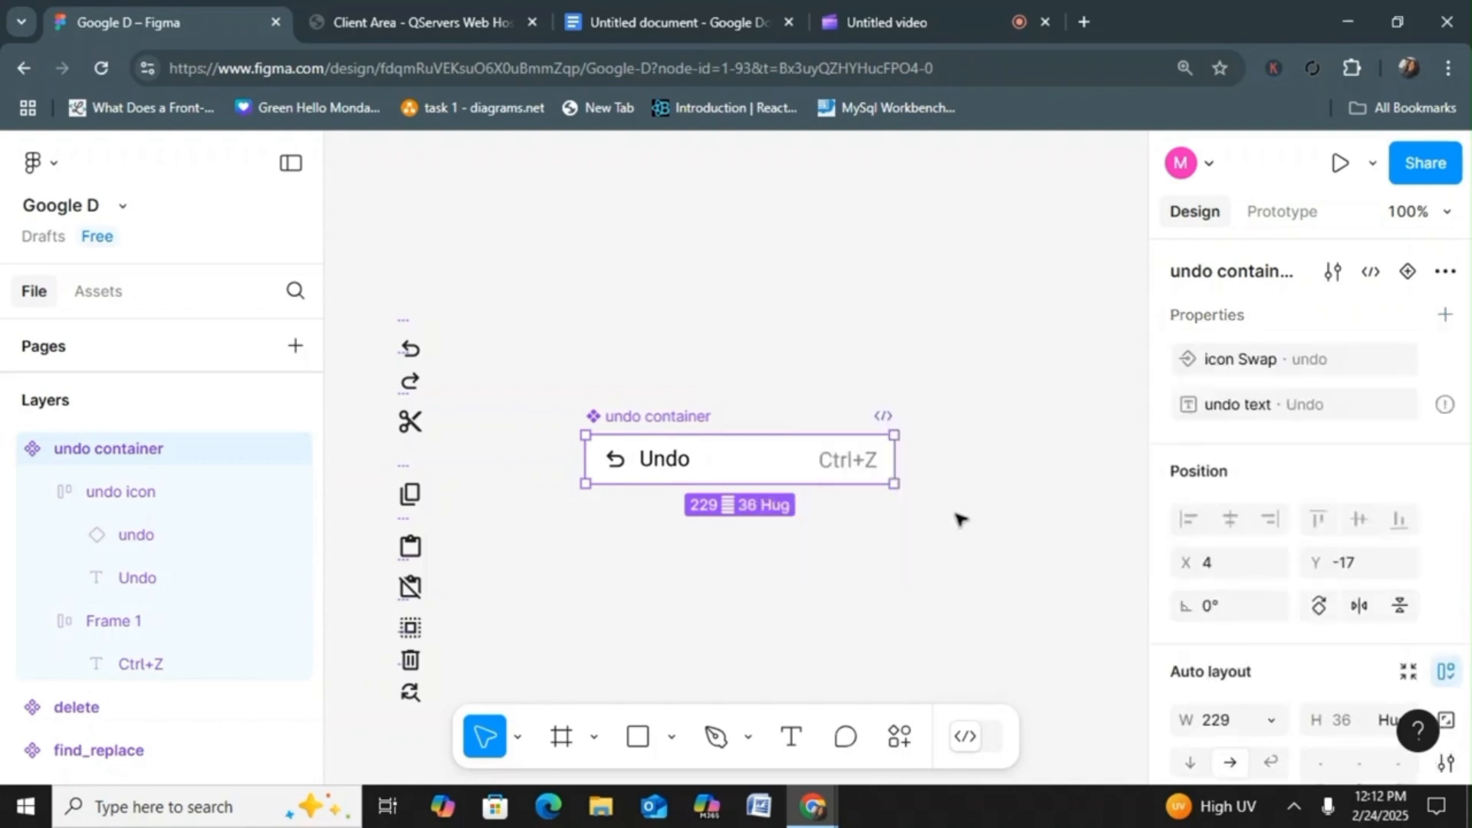
Step: Apply the undo text property to the Undo label inside the component
double_click(666, 460)
double_click(665, 460)
click(1445, 319)
click(672, 459)
double_click(670, 460)
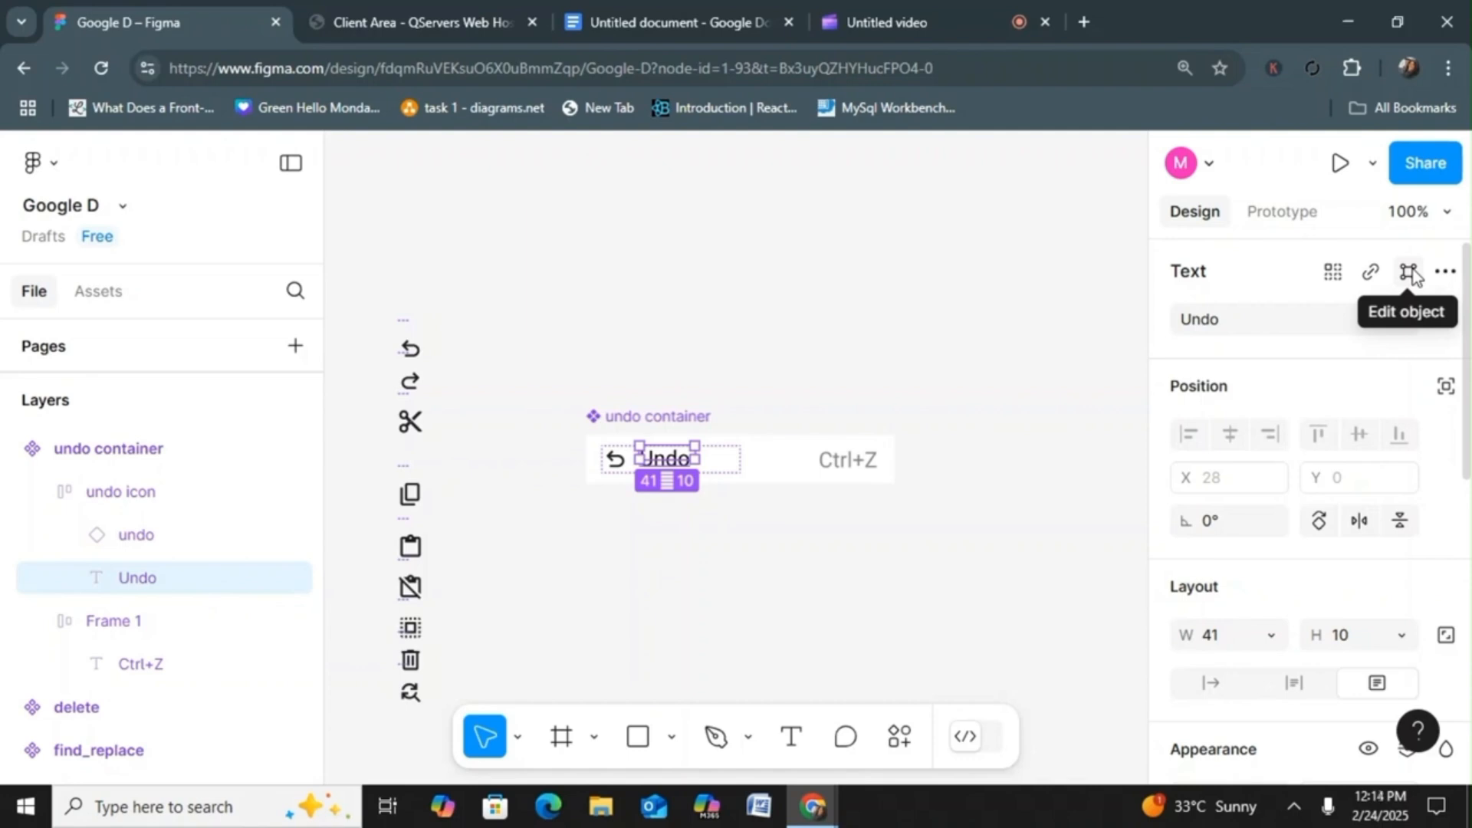
click(1447, 320)
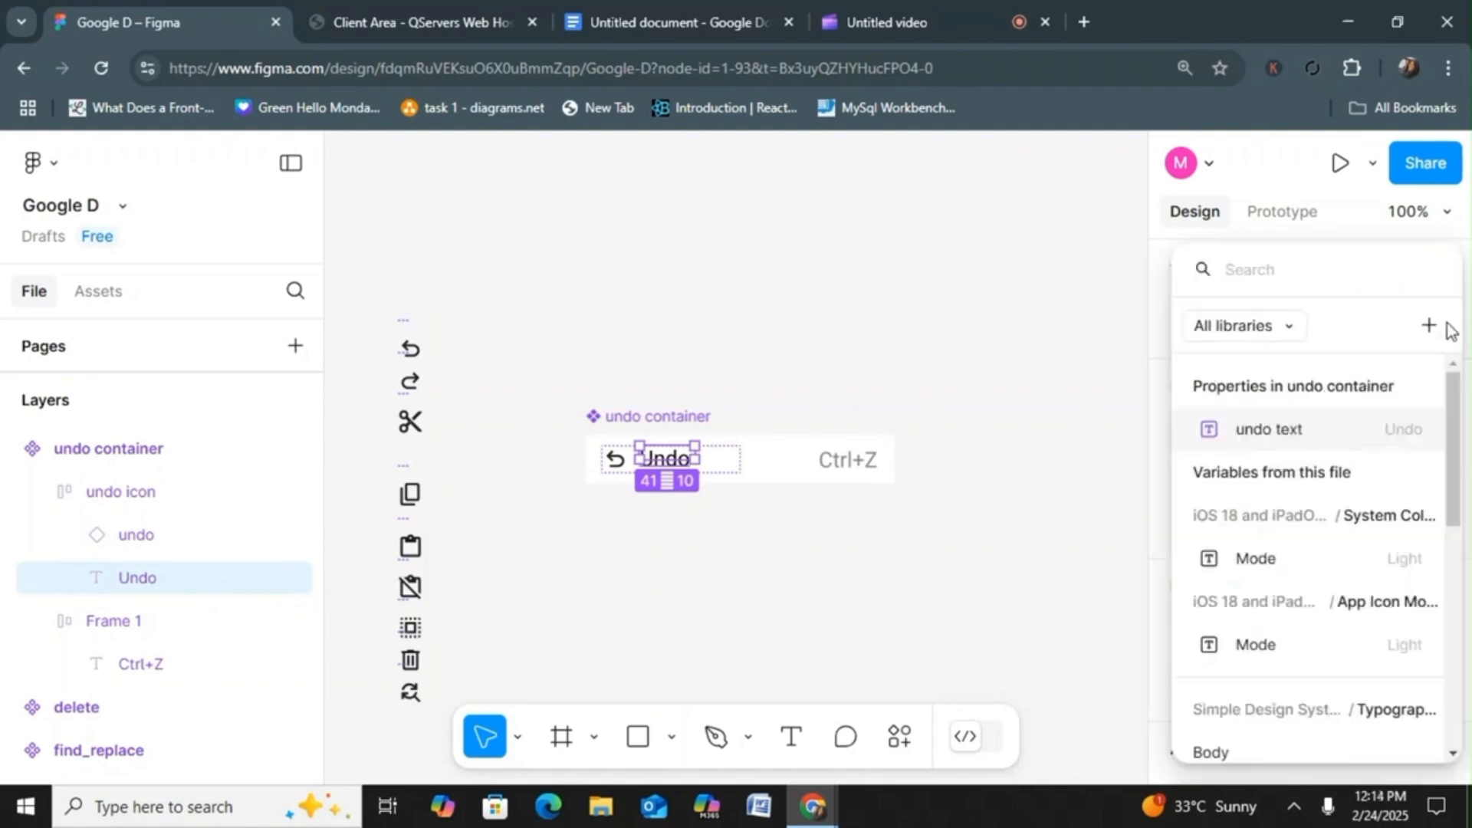
click(1084, 494)
Step: Place an instance of the undo container component from this file's assets above the main component
click(98, 292)
key(BackSpace)
click(210, 499)
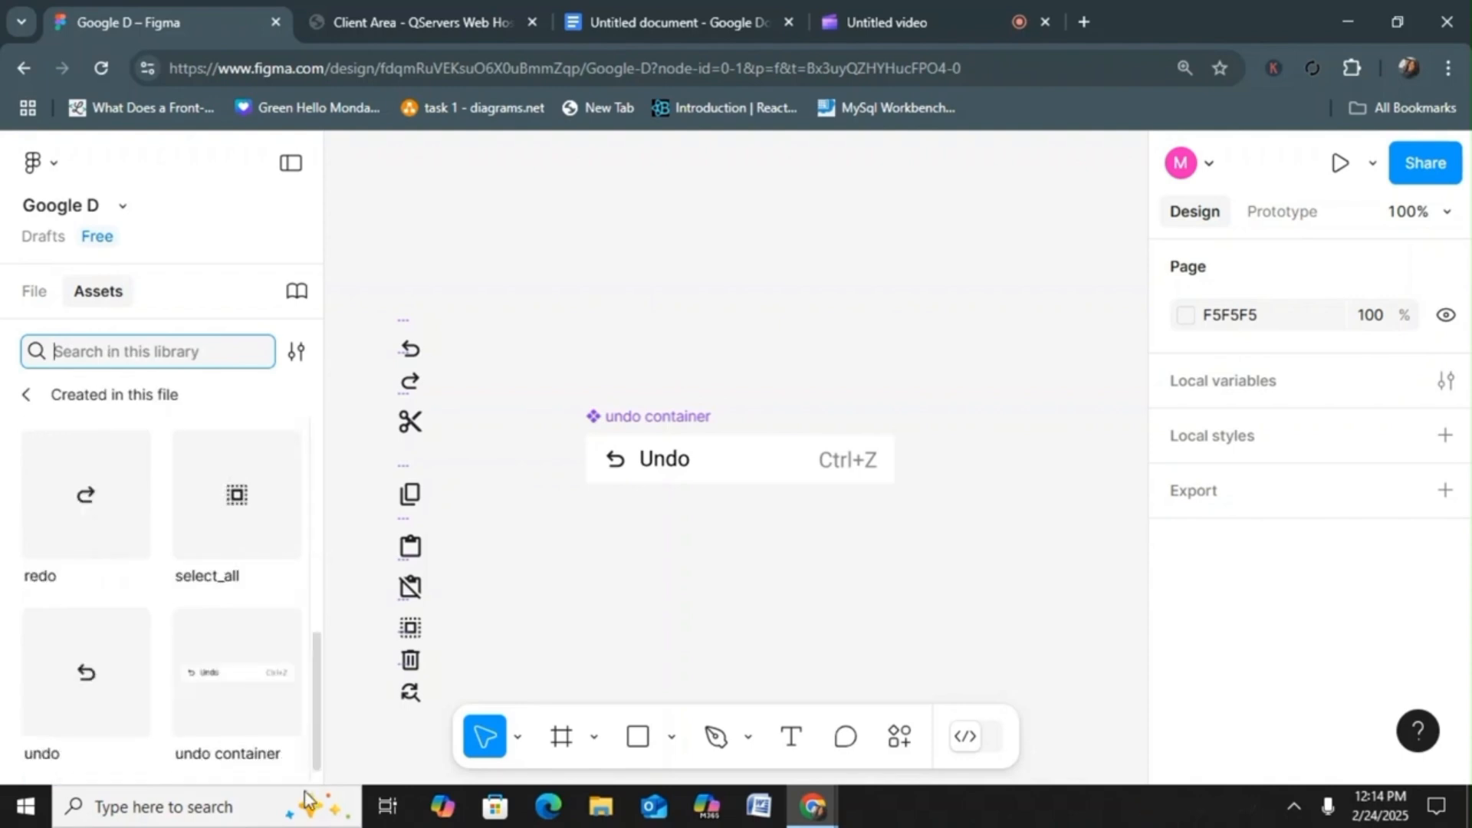
drag(237, 673, 644, 280)
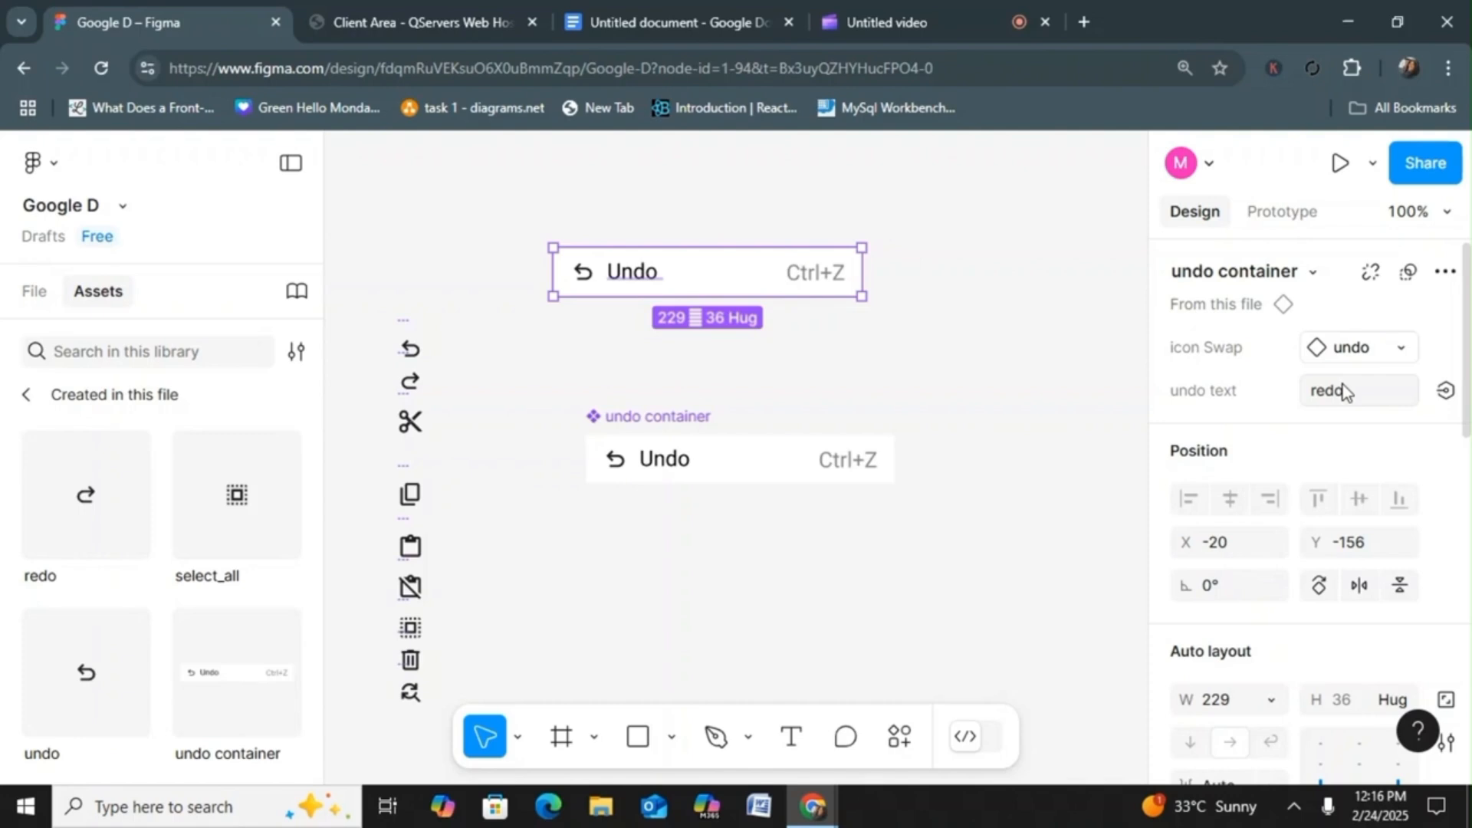
Step: Set the instance's undo text to "Redo" and swap its icon to redo
key(Return)
text(Redo)
click(1380, 349)
click(1265, 515)
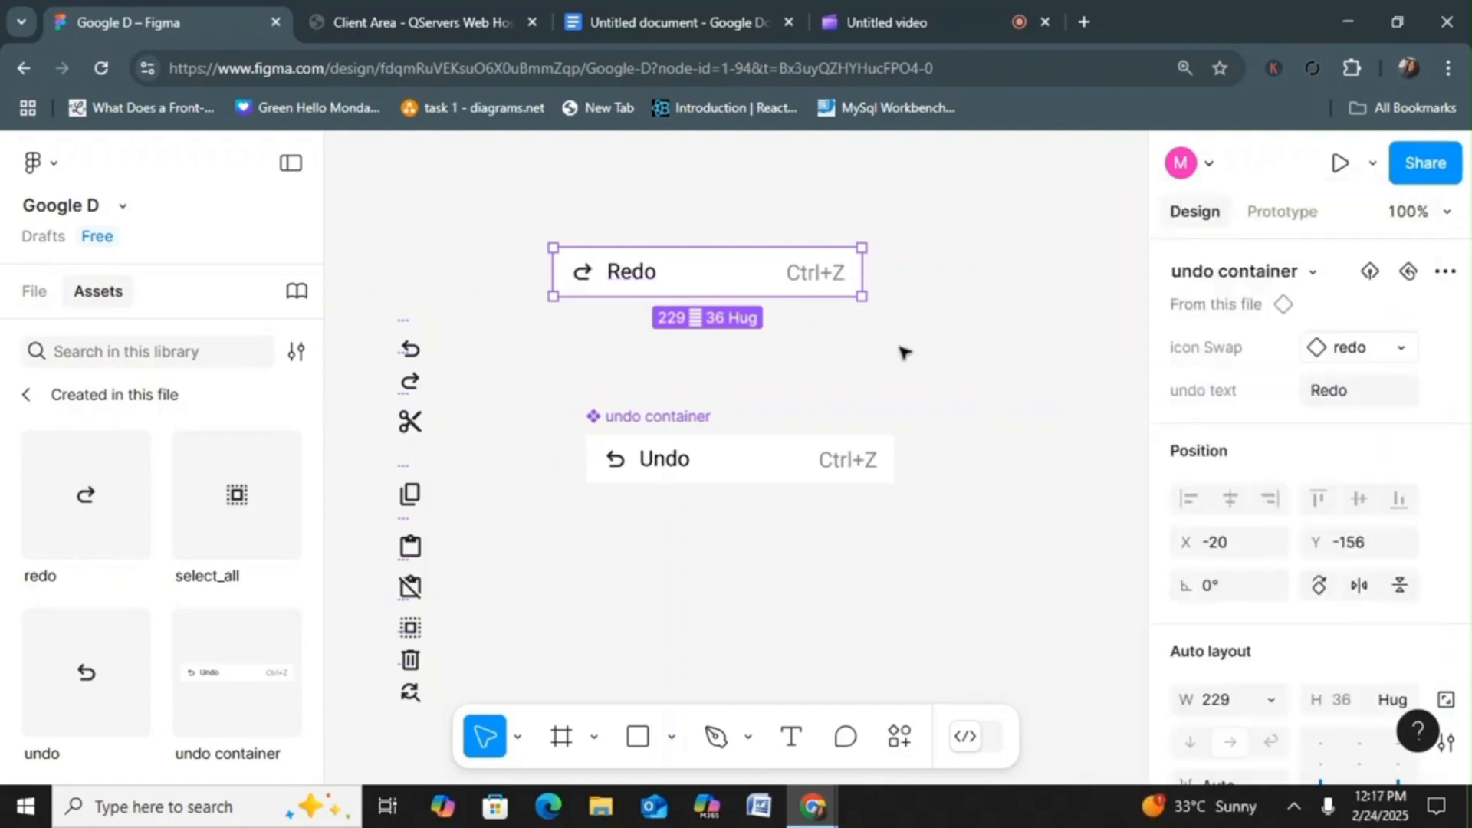
click(874, 371)
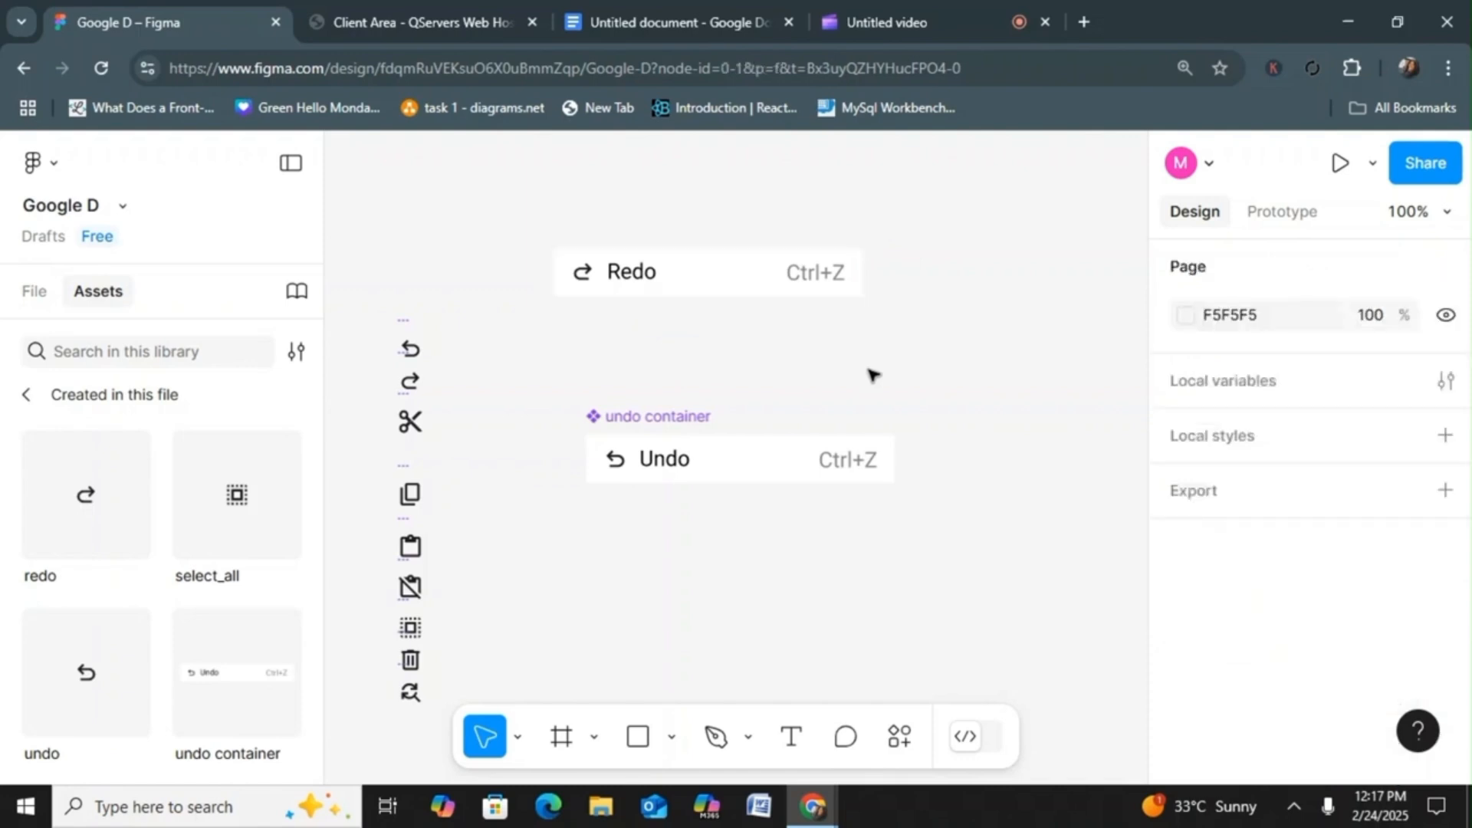
Step: Create a text property named "cmmd text" with the value "Ctrl+Z" on the undo container component
click(739, 453)
click(1445, 315)
click(1270, 428)
text(cmmd test)
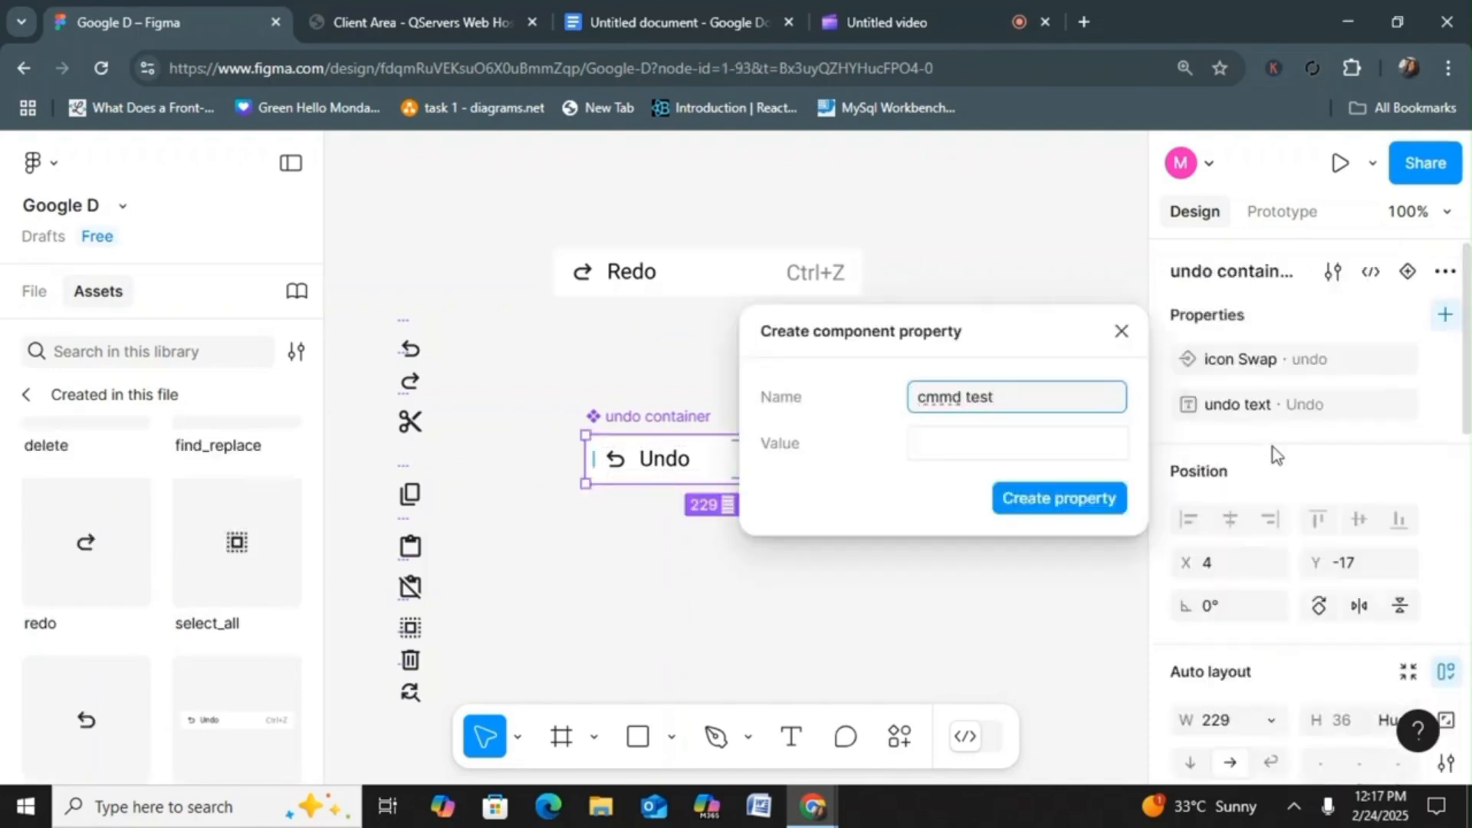
click(1048, 431)
text(Ctrl+Z)
key(Return)
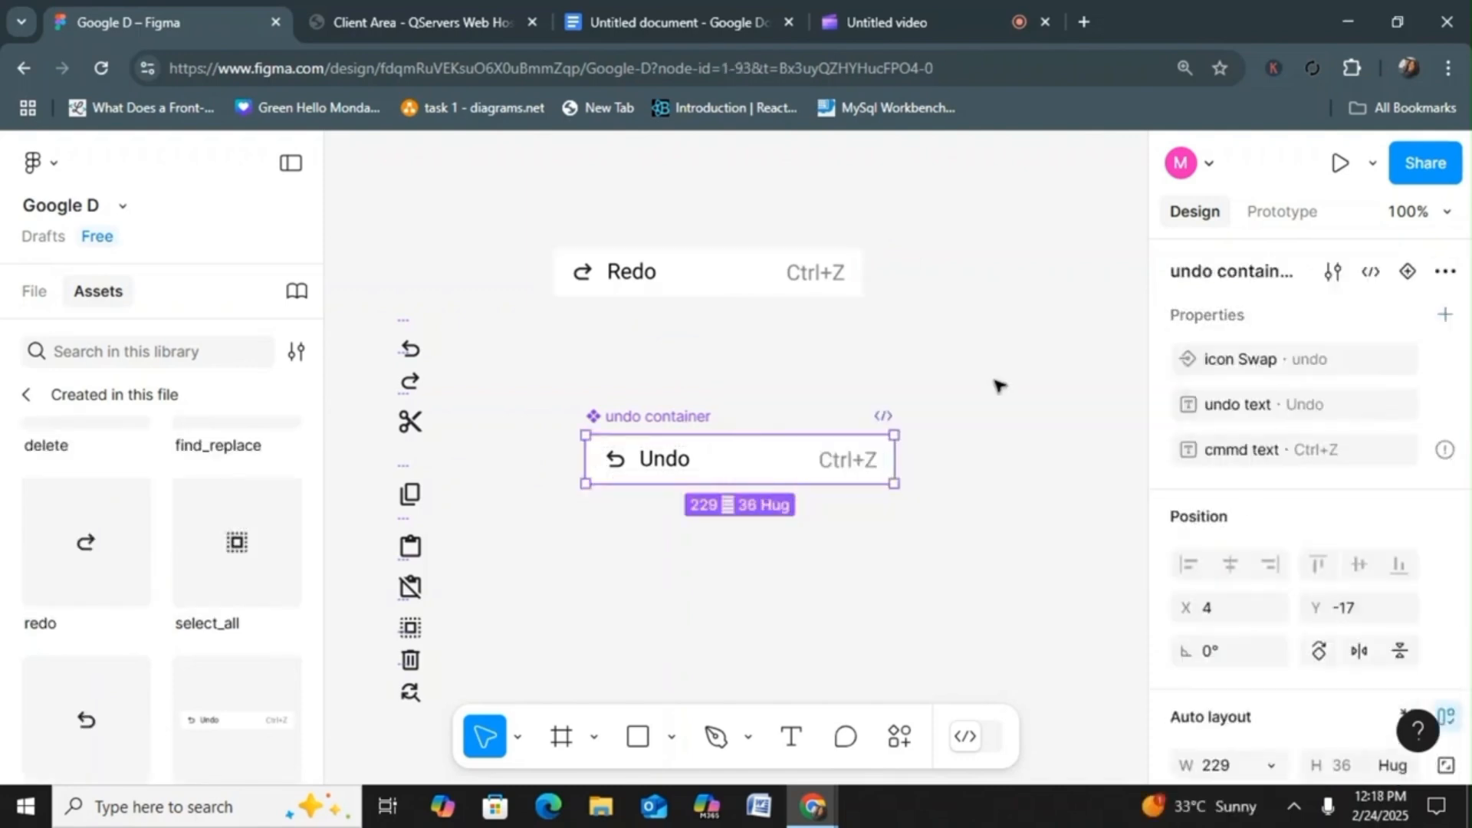
Step: Apply the cmmd text property to the Ctrl+Z label inside the component
double_click(847, 459)
click(1446, 321)
click(1338, 430)
Step: Set the Redo instance's cmmd text to "Ctrl+V"
click(823, 282)
click(575, 226)
click(602, 264)
click(1361, 432)
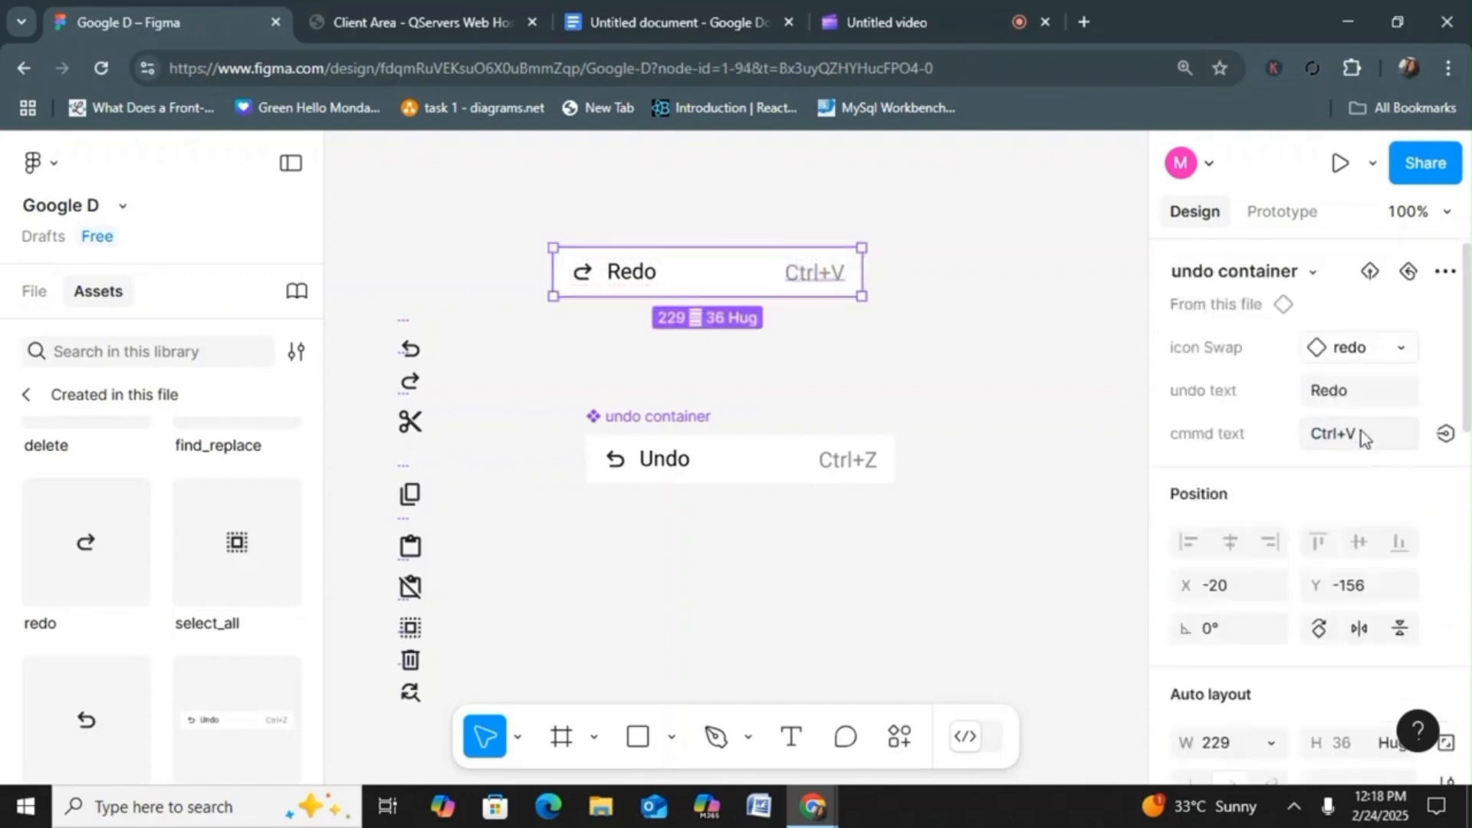
click(930, 352)
click(840, 276)
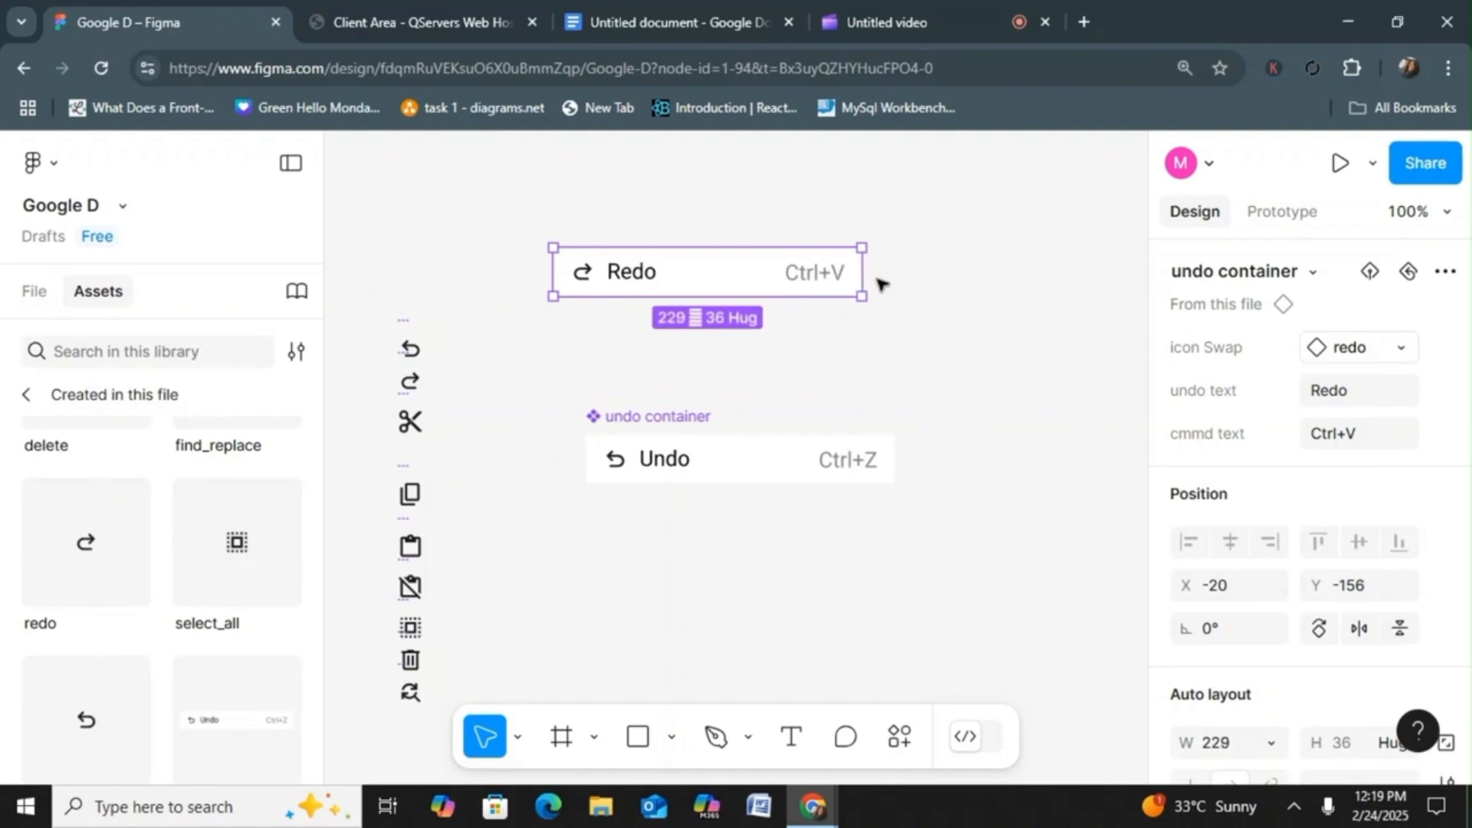
Step: Add a second variant to the undo container component
click(893, 458)
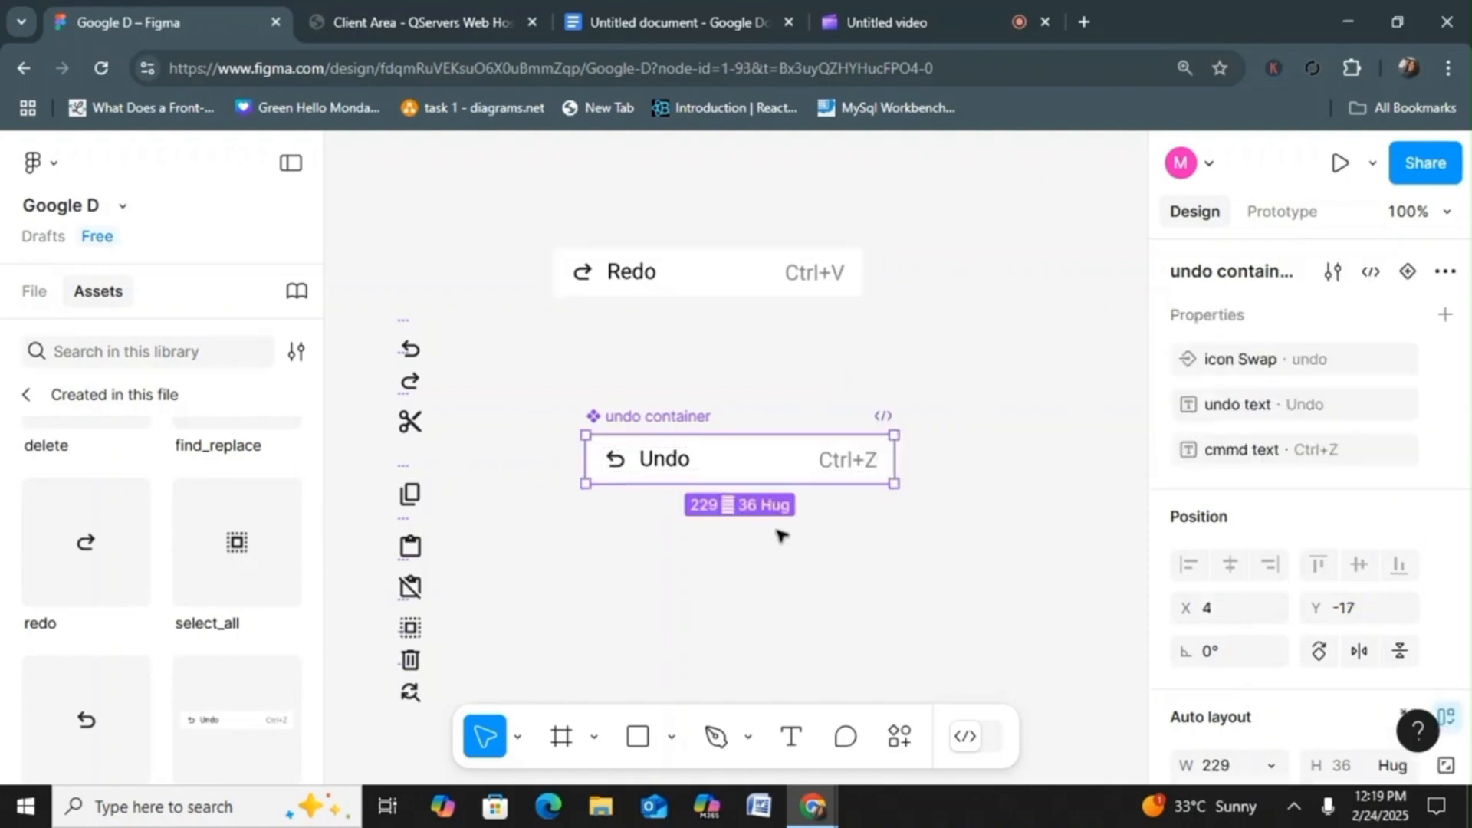
click(1408, 272)
click(1025, 510)
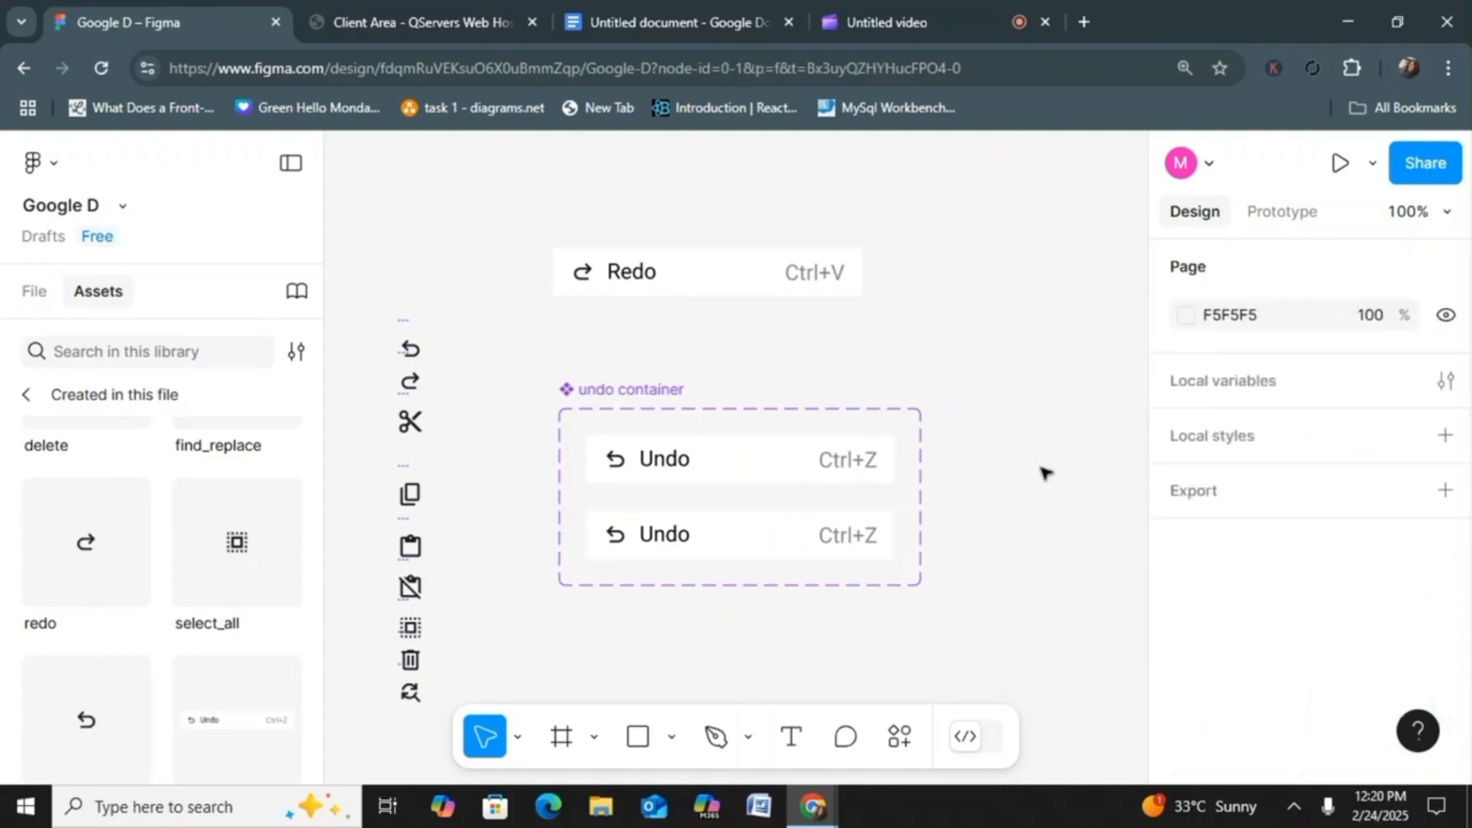
Step: Add a prototype interaction that leads from the first undo container variant to the second one
click(1282, 212)
click(845, 459)
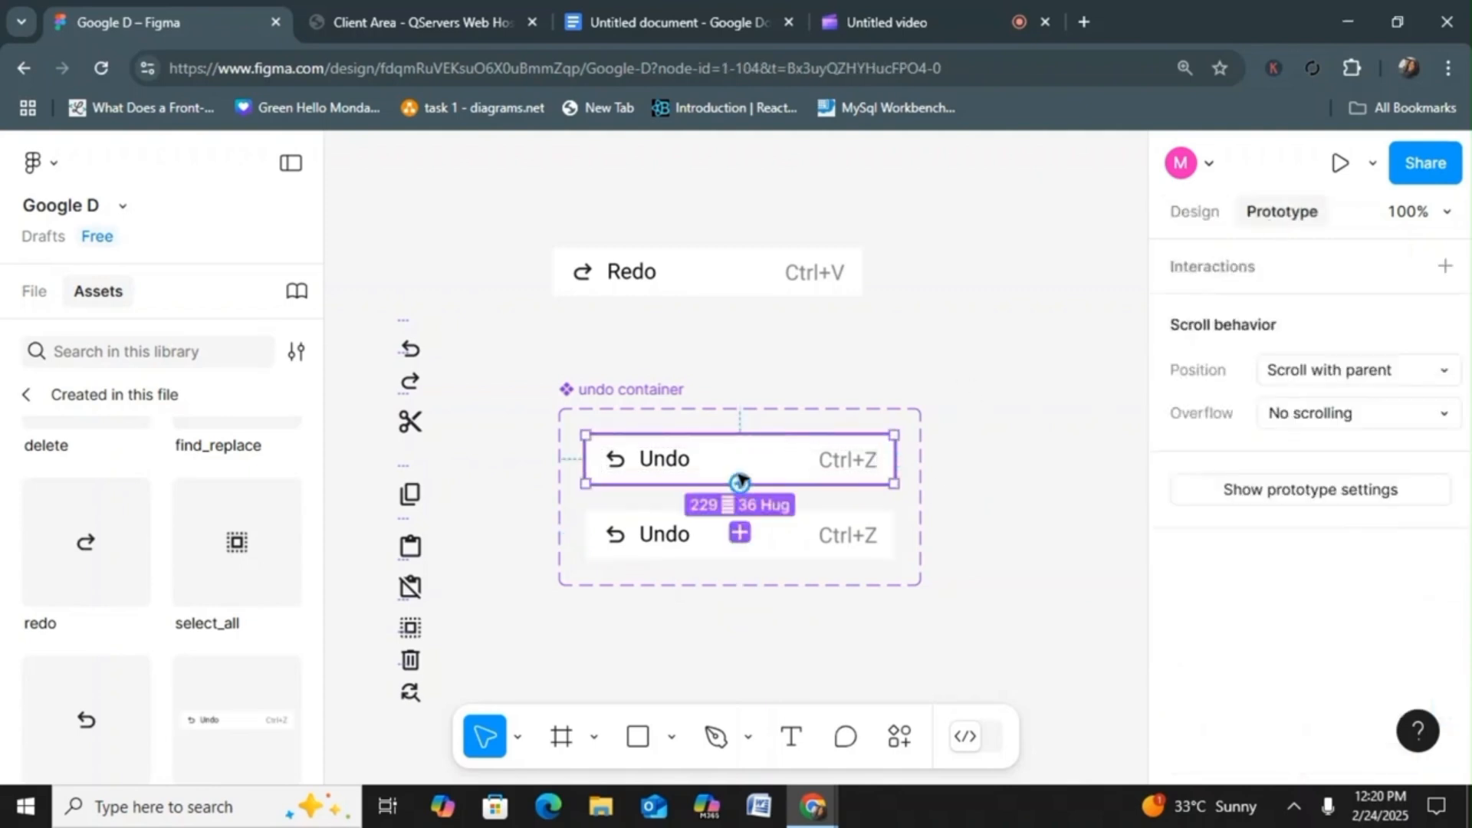
drag(740, 484, 748, 536)
click(857, 653)
click(858, 687)
click(881, 581)
click(888, 546)
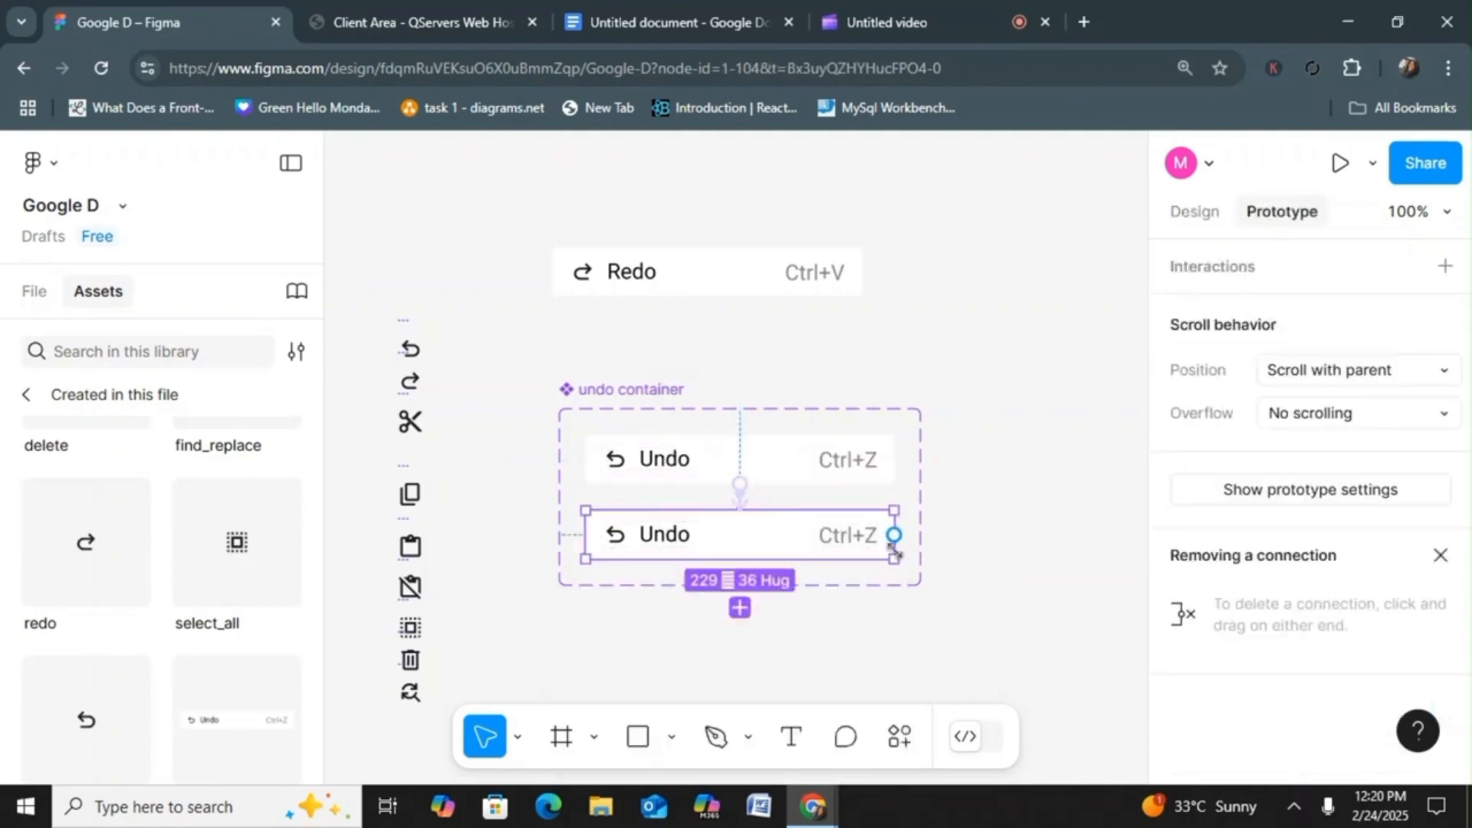
Step: Fill the second undo container variant with a light greyish highlight colour, using the open menus in Google Docs as reference
click(1024, 498)
click(1195, 211)
click(749, 533)
scroll(1452, 386, down, 1)
click(679, 23)
click(90, 184)
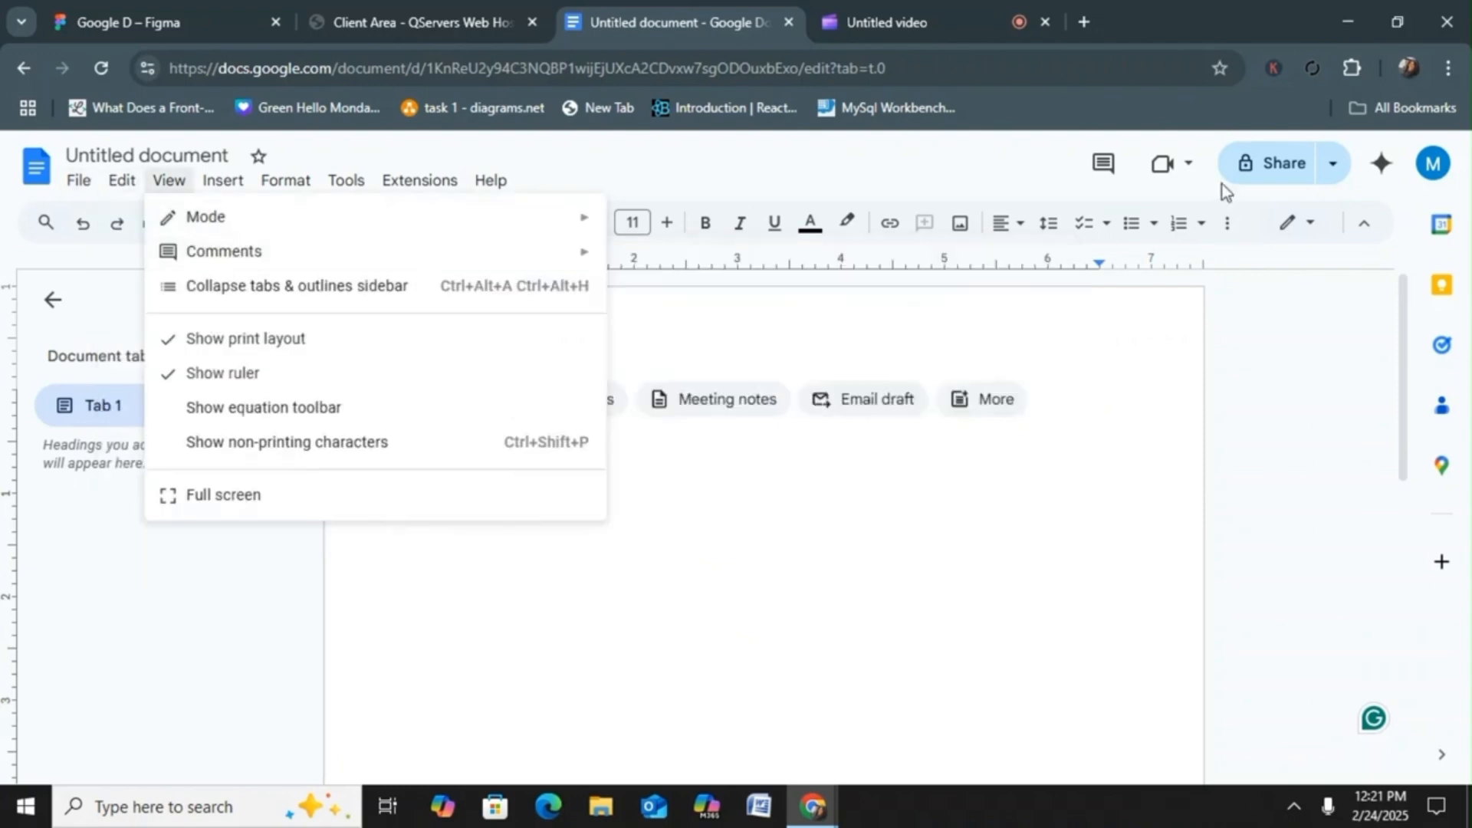
click(184, 23)
scroll(1319, 461, down, 7)
click(1185, 529)
drag(830, 244, 837, 270)
click(756, 338)
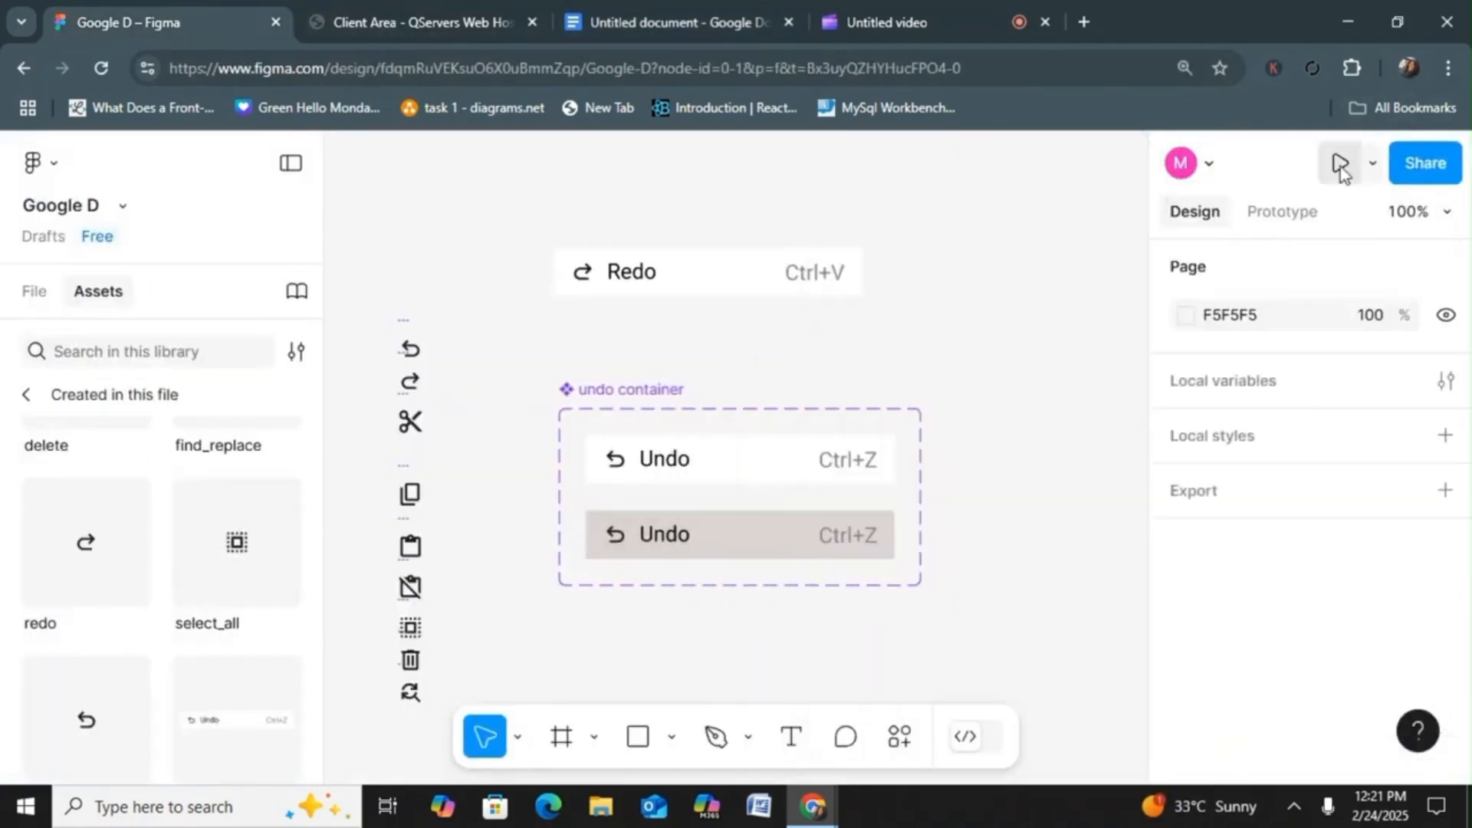
Step: Check the connection between the two variants and move the undo container component set up and left, beside the icon column
click(1283, 211)
click(740, 497)
click(877, 573)
drag(631, 396, 518, 323)
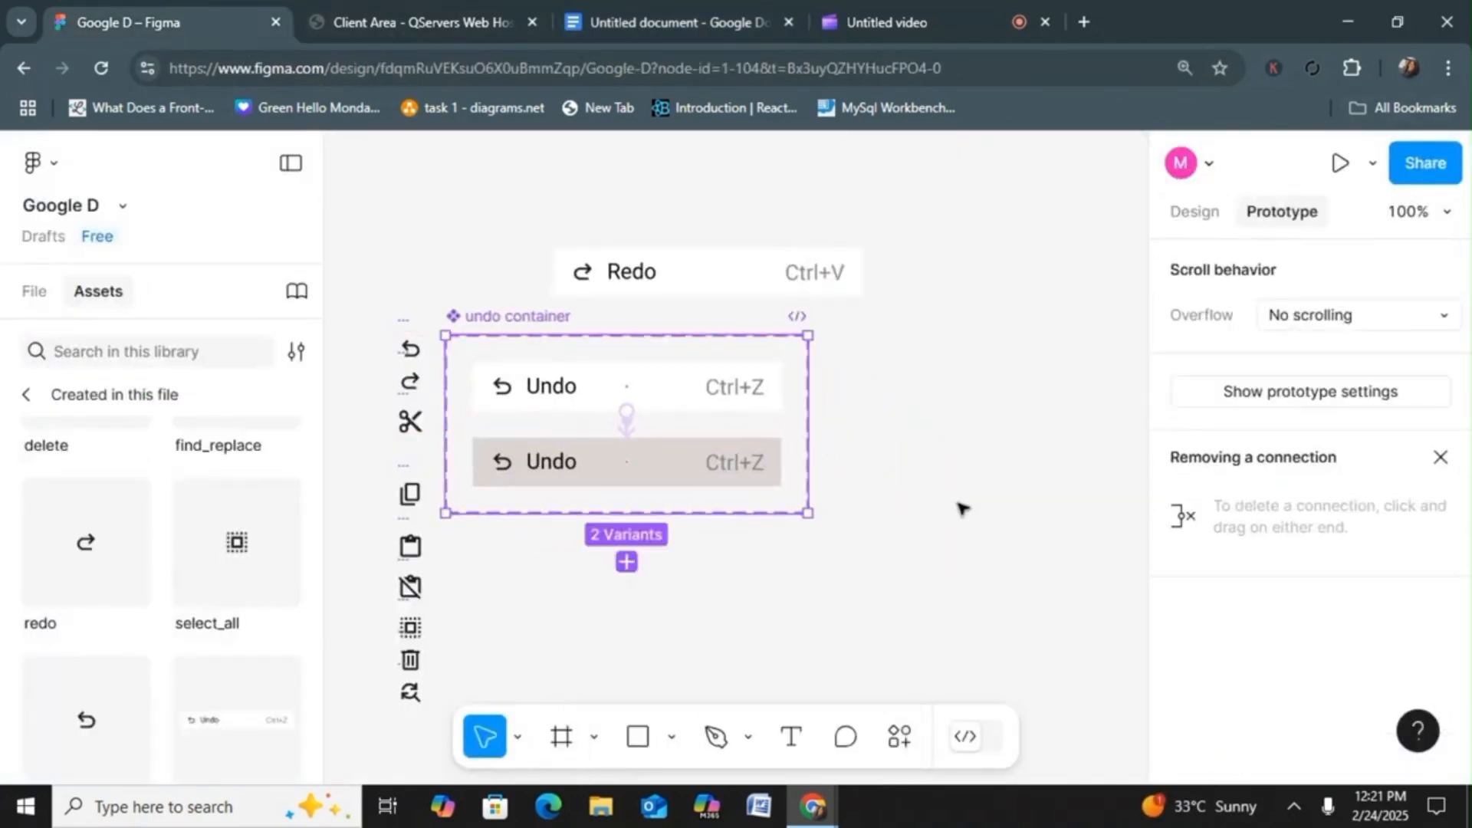
click(960, 508)
Step: Delete the old Redo instance and place a new undo container instance above and to the right of the component set
click(659, 262)
key(Delete)
click(33, 291)
click(98, 292)
drag(285, 678, 987, 193)
click(963, 522)
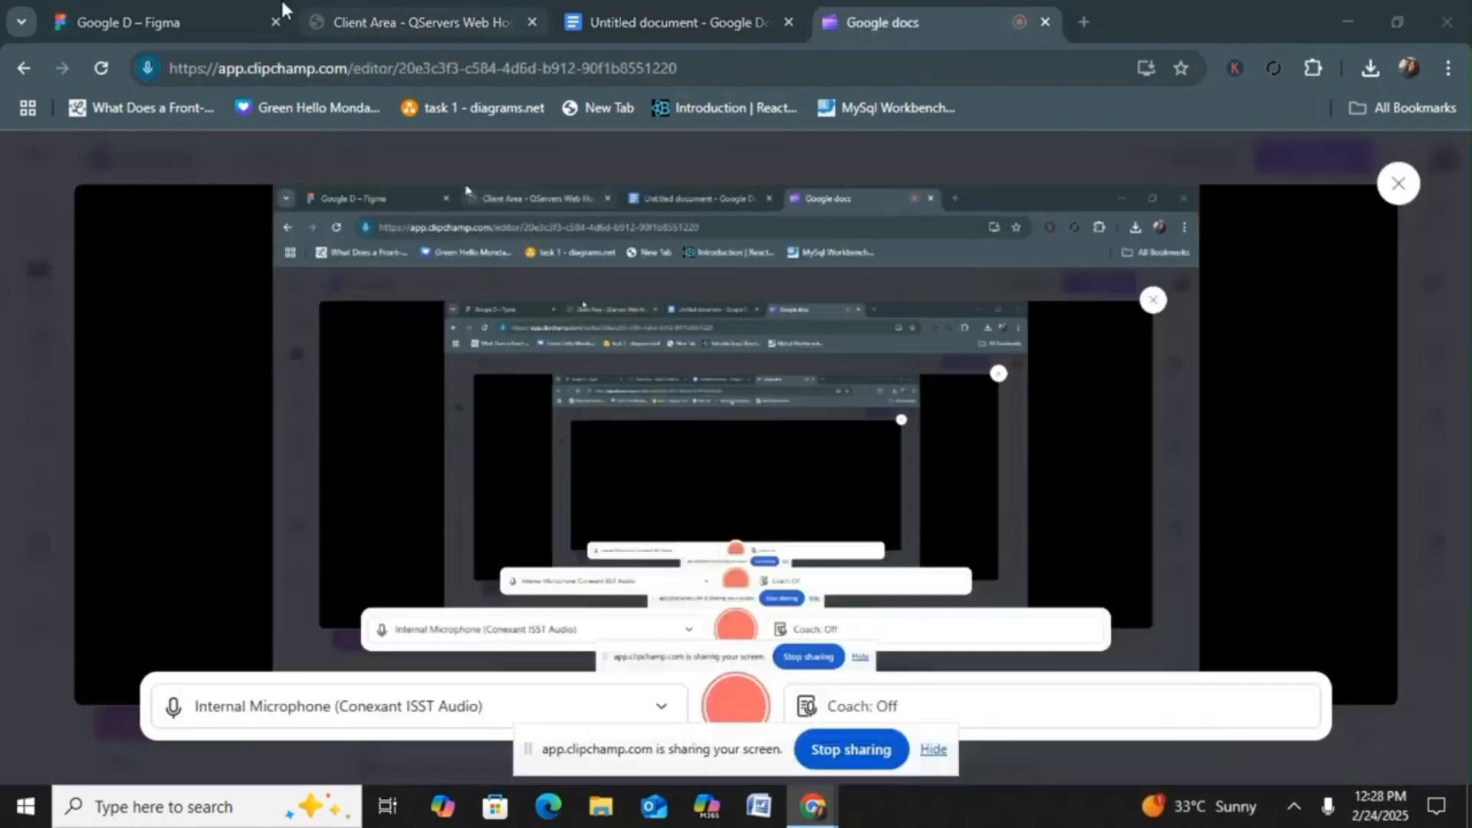
Step: Switch to the Figma file and wrap the Undo and Redo items in a vertical auto layout frame with 0 spacing
click(179, 4)
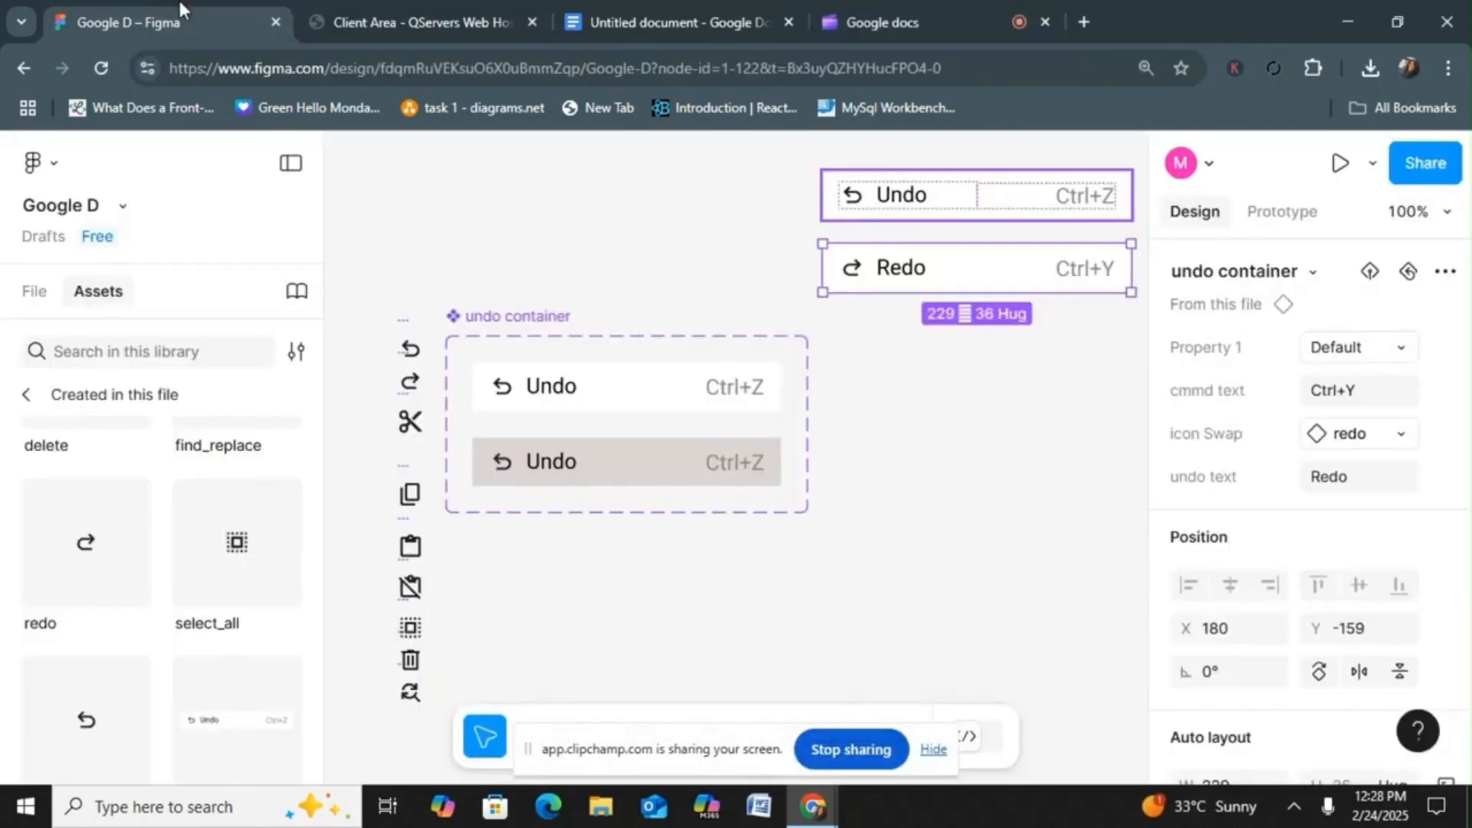
click(933, 750)
drag(1080, 718, 791, 655)
scroll(1032, 671, right, 3)
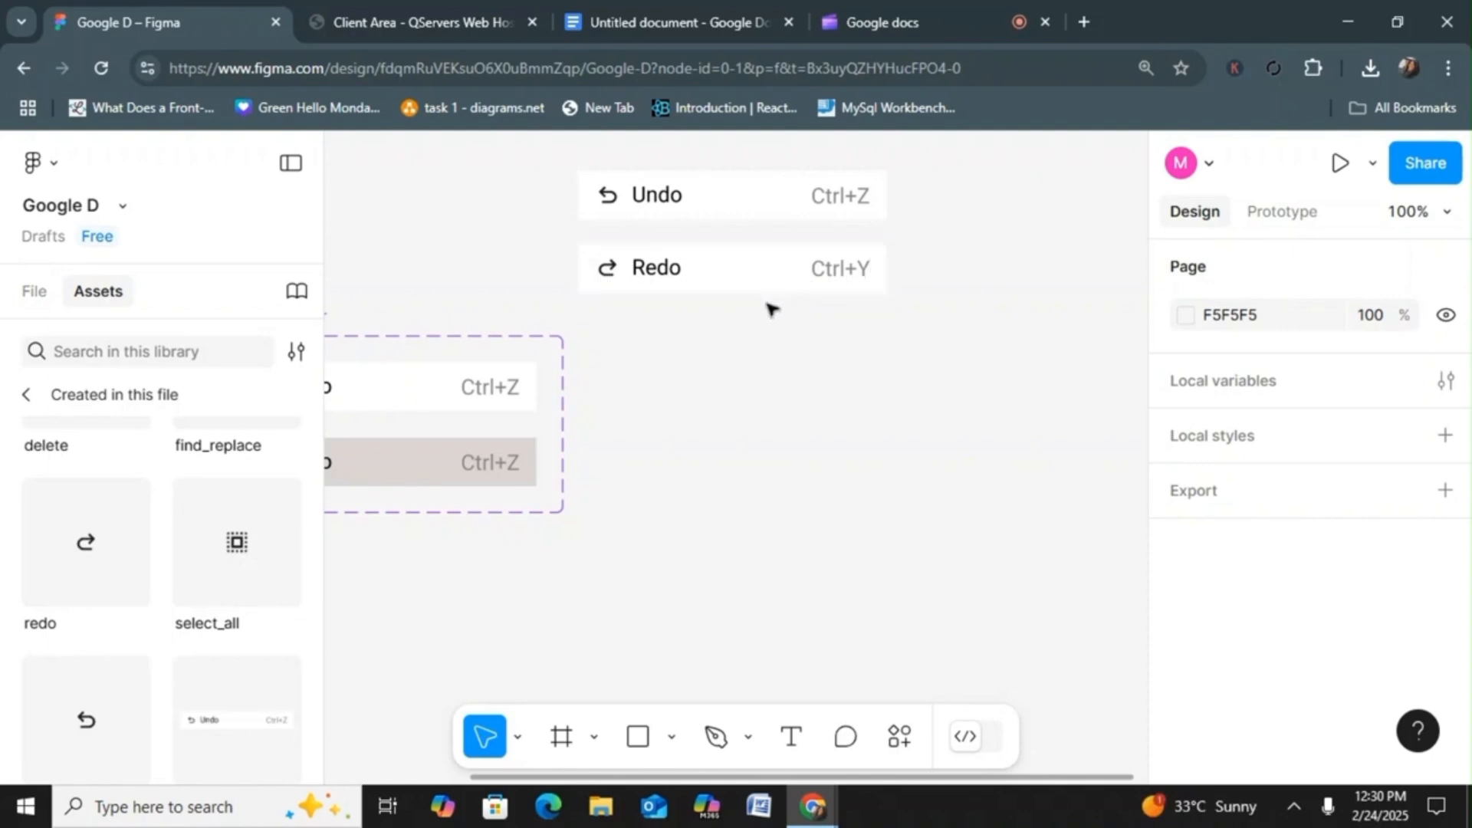
drag(776, 275, 772, 261)
drag(569, 159, 888, 285)
key(shift+a)
click(1215, 670)
text(0)
key(Return)
click(1049, 605)
Step: Set the vertical padding of the Undo/Redo frame to 8
click(605, 161)
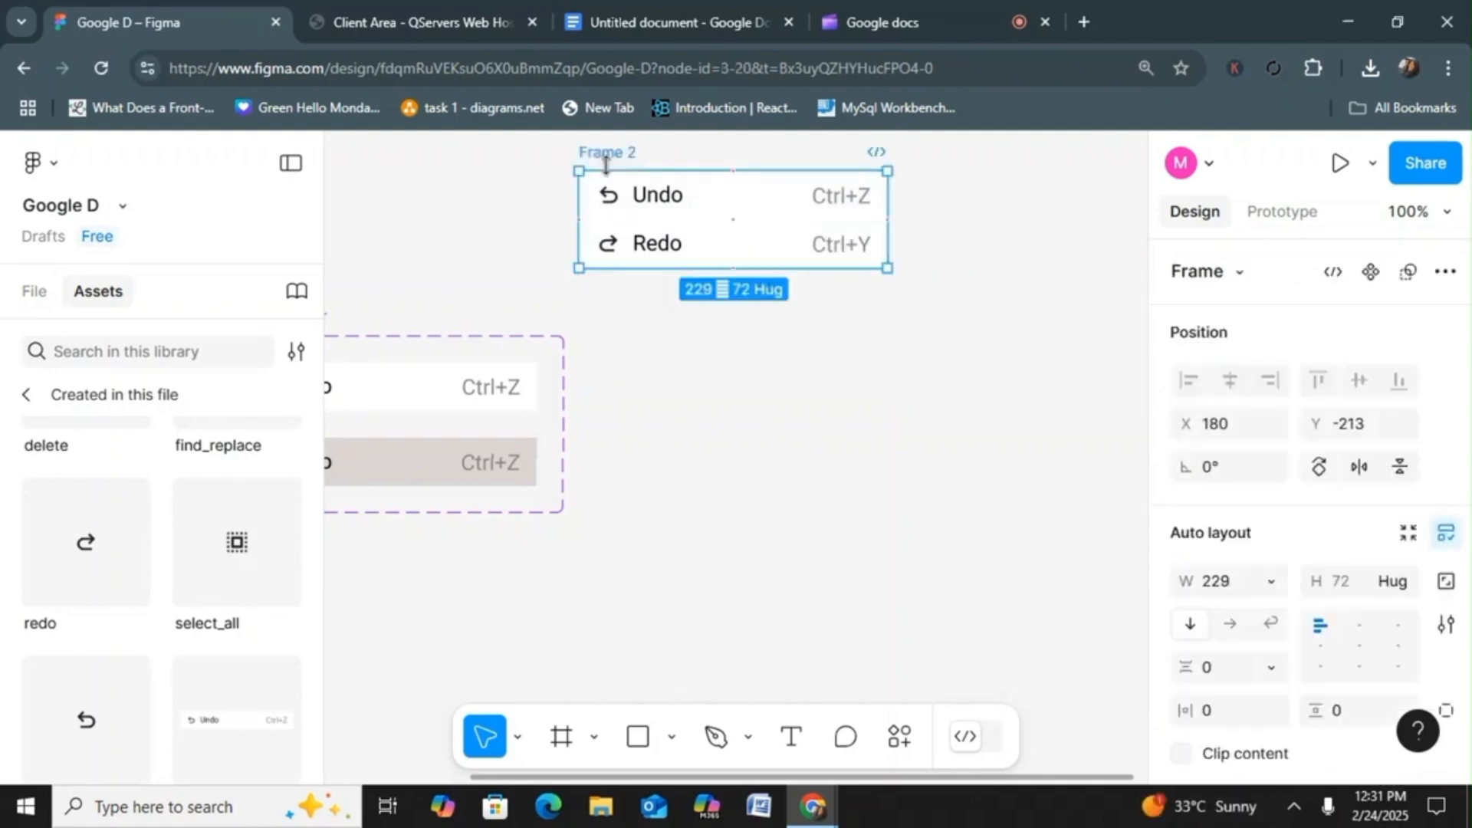
click(1320, 708)
text(8)
key(Return)
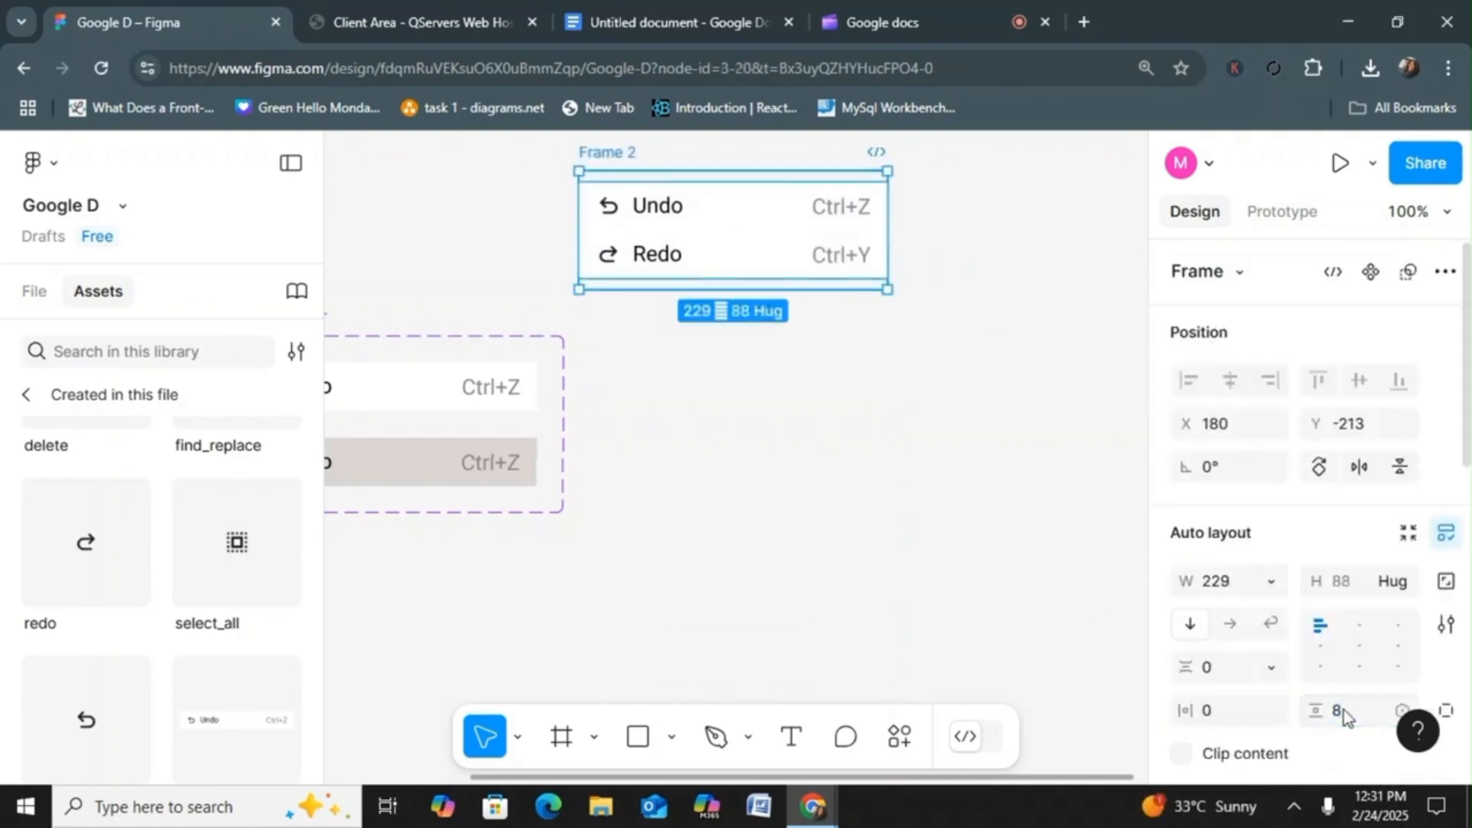
Step: Add an inside stroke to the bottom edge of the Undo/Redo frame and set its colour to 5B5959
scroll(1327, 691, down, 5)
click(1446, 671)
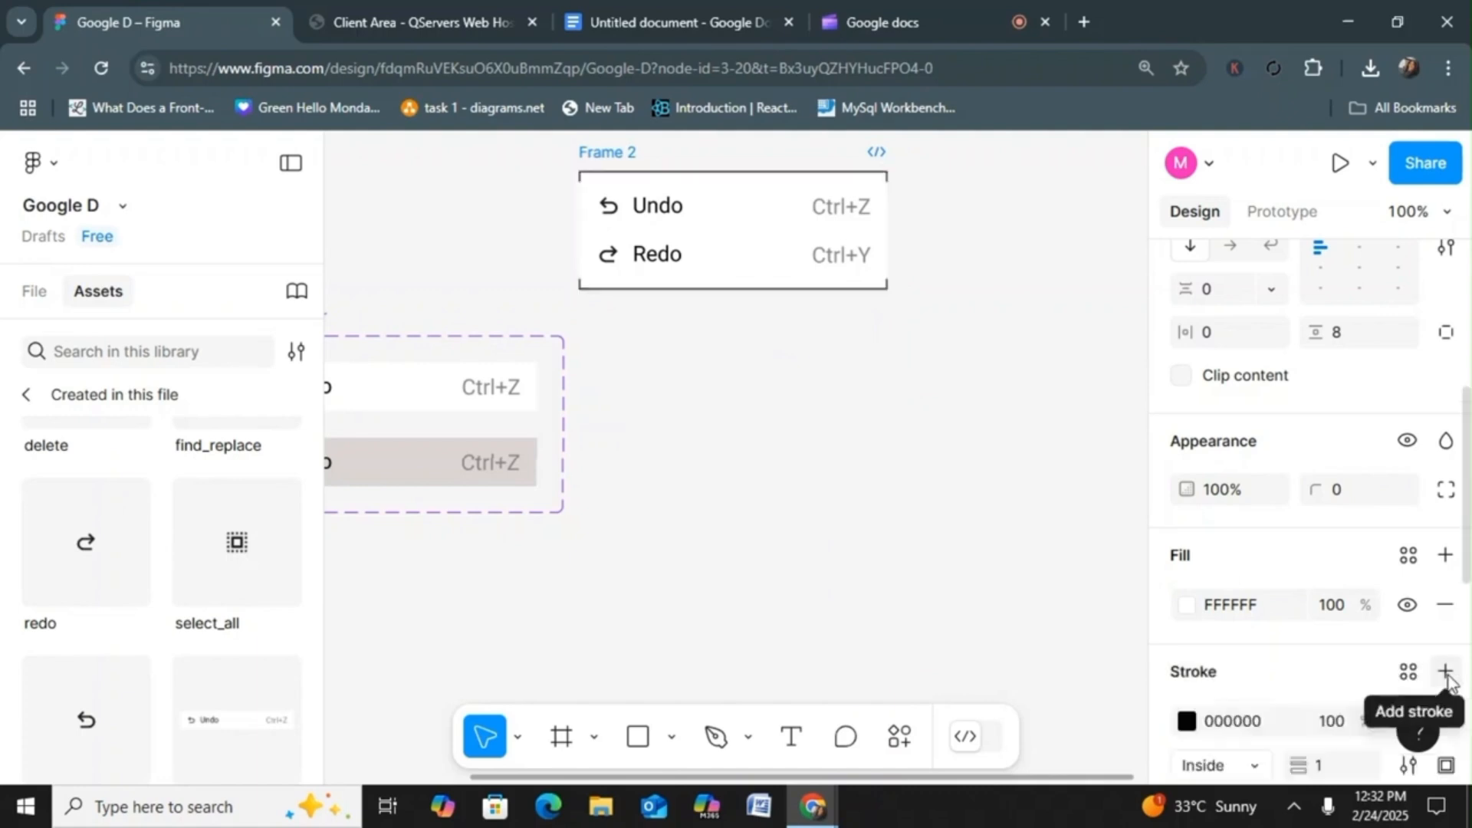
scroll(1411, 675, down, 3)
click(1186, 712)
click(832, 446)
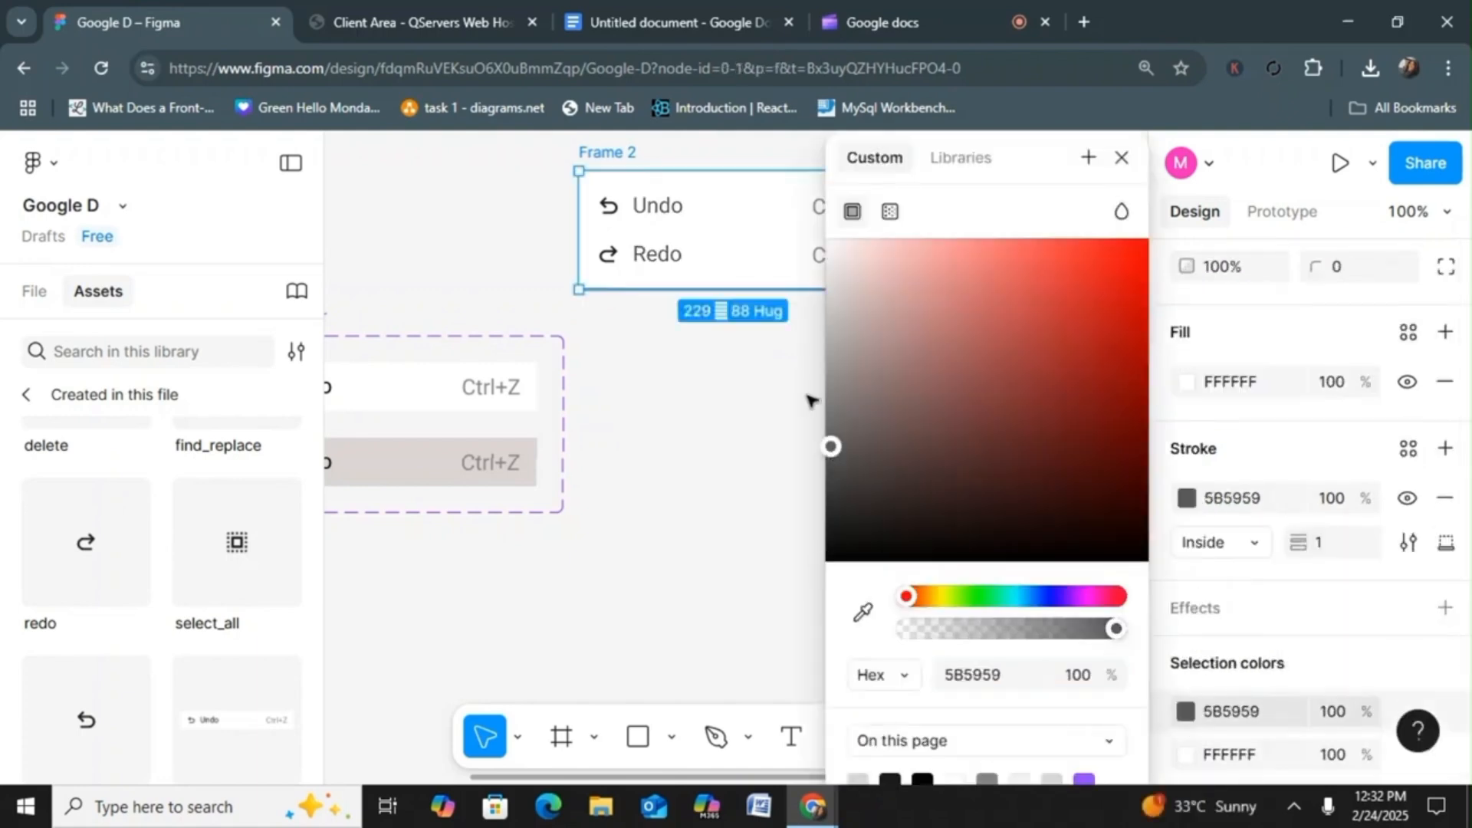
click(806, 396)
Step: Set the stroke weight of the Undo/Redo frame to 0.8
click(851, 284)
scroll(1321, 575, down, 5)
click(1321, 578)
text(0.8)
key(Return)
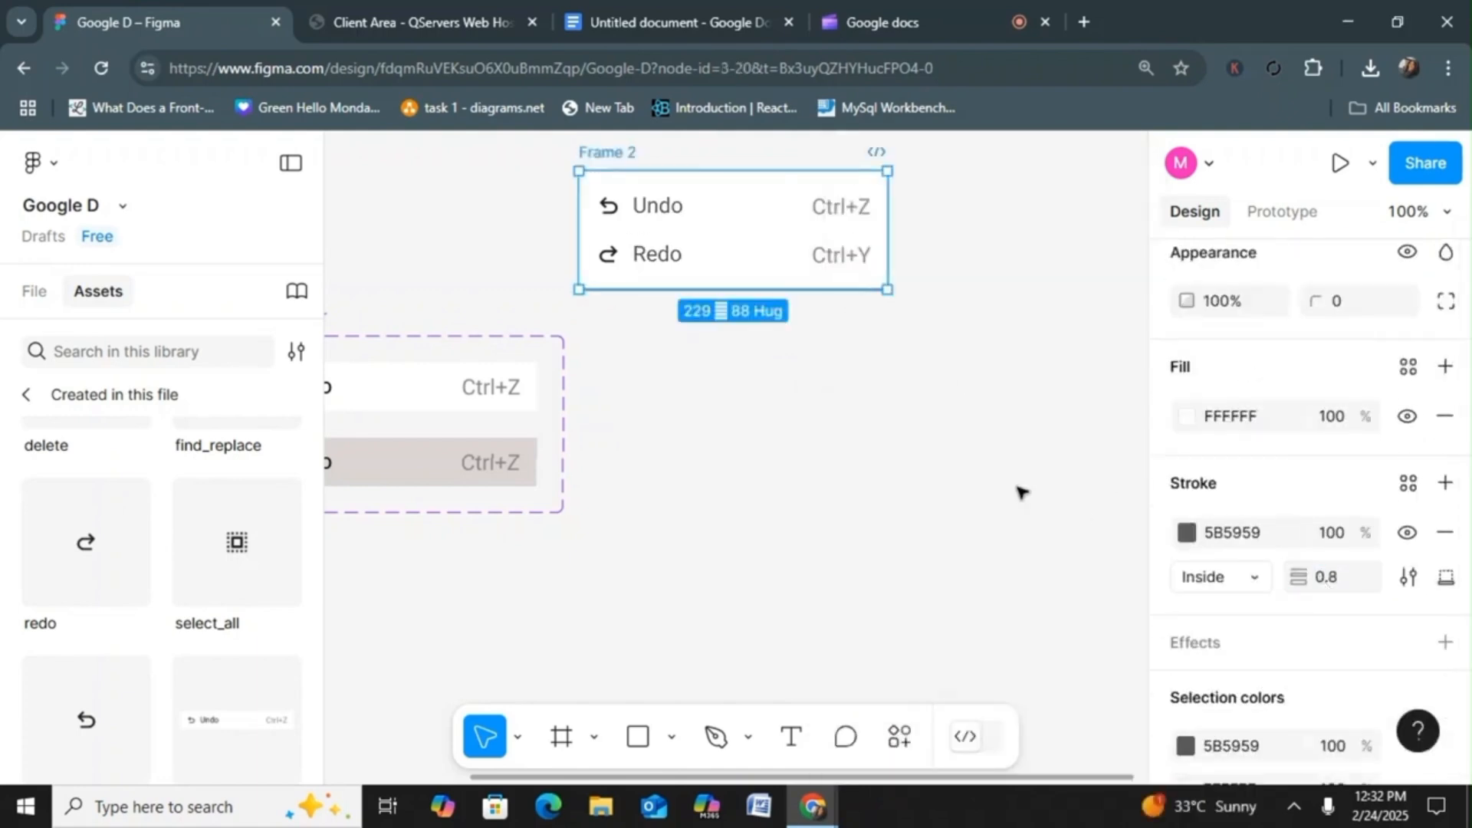
click(1020, 492)
Step: Widen the Undo/Redo frame to 245 and move it to X 255, Y -185
click(622, 154)
drag(888, 233, 900, 234)
click(729, 305)
drag(589, 158, 689, 195)
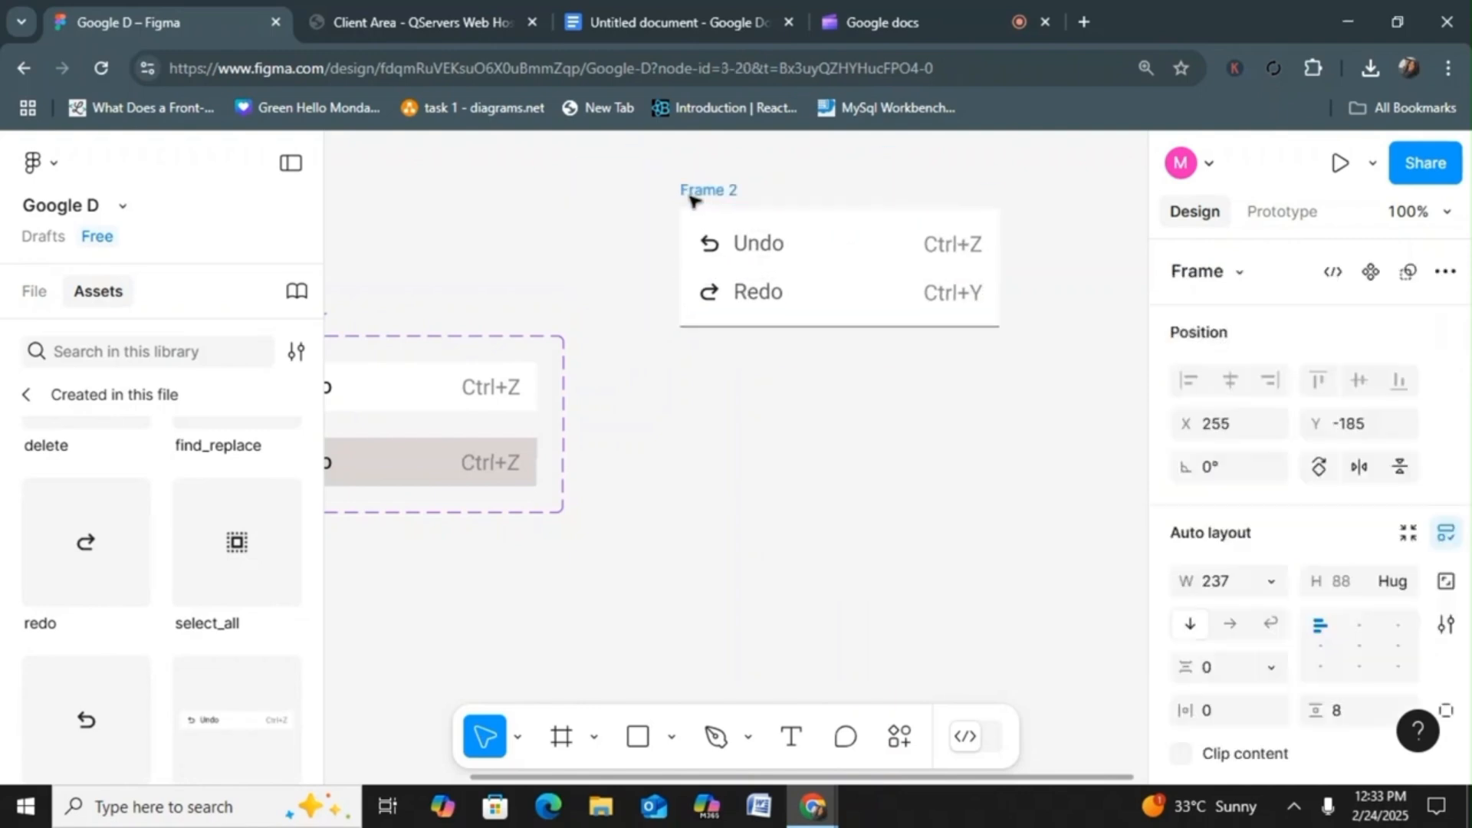
drag(1000, 269, 1010, 270)
click(1028, 404)
click(594, 737)
click(641, 605)
click(1172, 318)
click(1172, 402)
click(1231, 444)
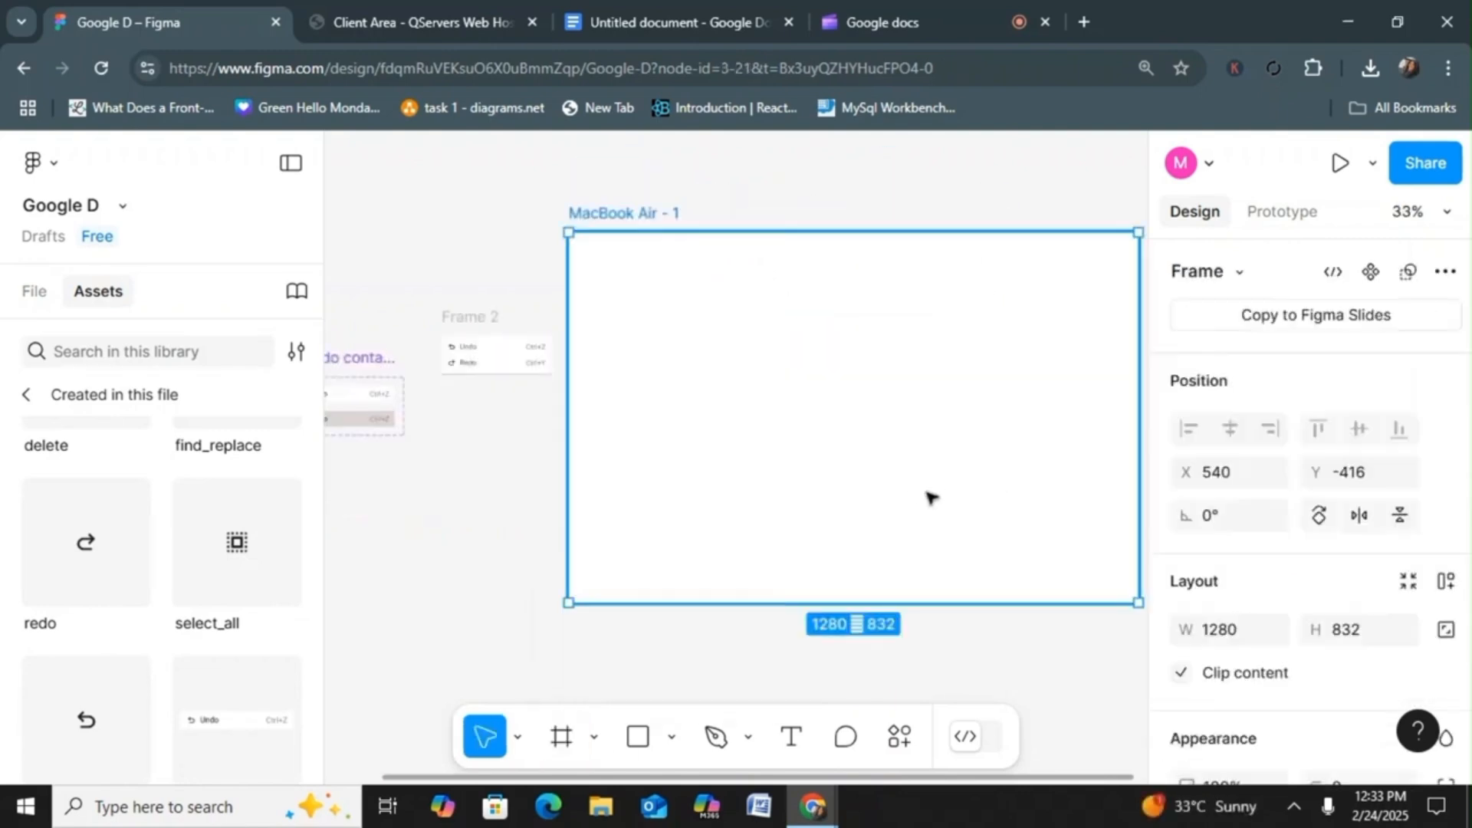
key(Delete)
click(1437, 217)
click(1437, 219)
click(1436, 218)
click(1436, 220)
scroll(1027, 552, up, 6)
Step: Duplicate the Undo/Redo frame and place the copy directly below the original
click(503, 326)
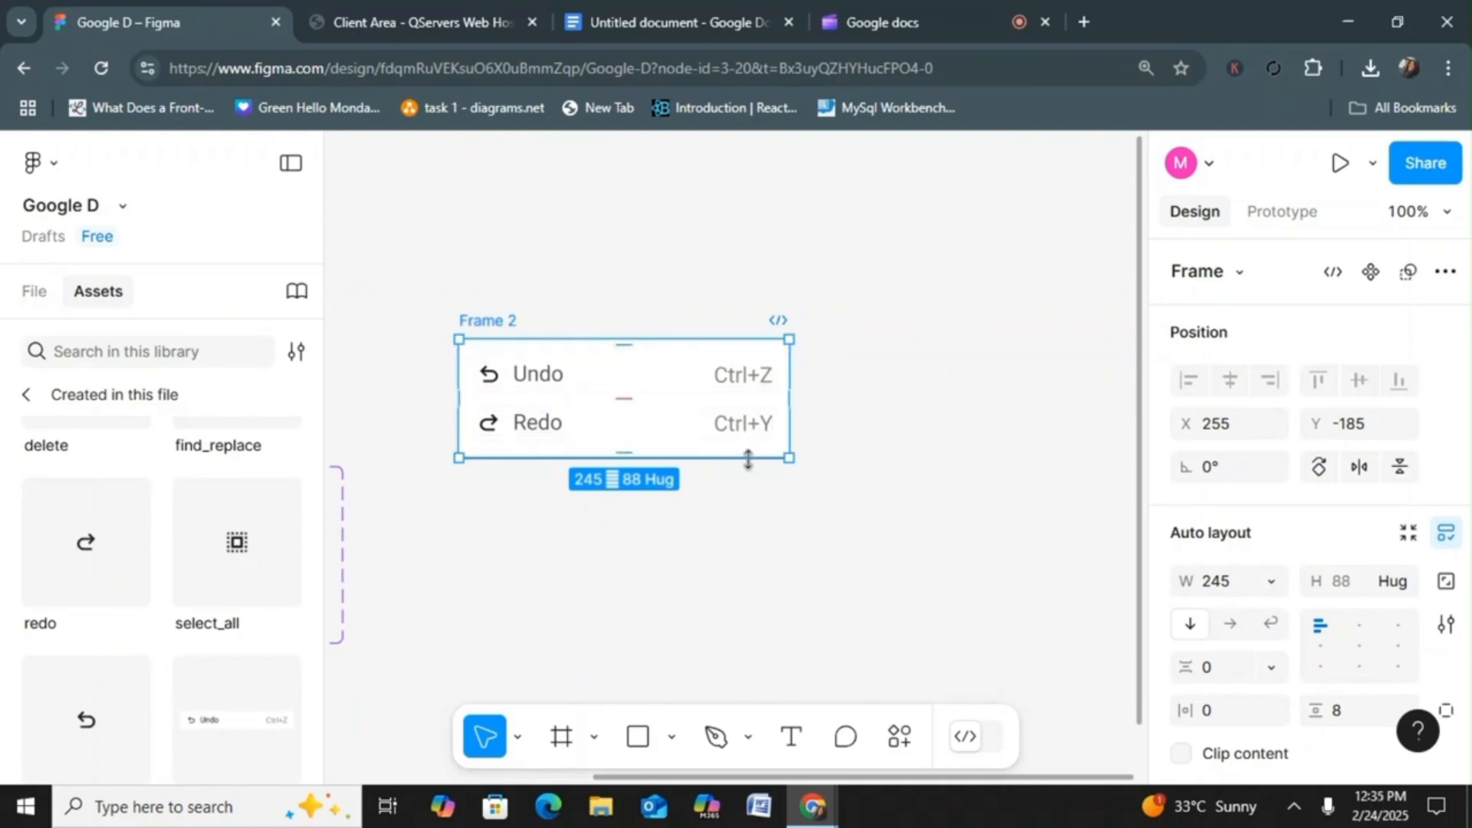
key(ctrl+d)
drag(867, 395, 482, 542)
Step: Turn the copied frame's first item into Cut with the scissors icon and the shortcut text Ctrl+X
double_click(463, 519)
click(1360, 434)
scroll(1360, 436, up, 3)
click(1236, 391)
click(1332, 485)
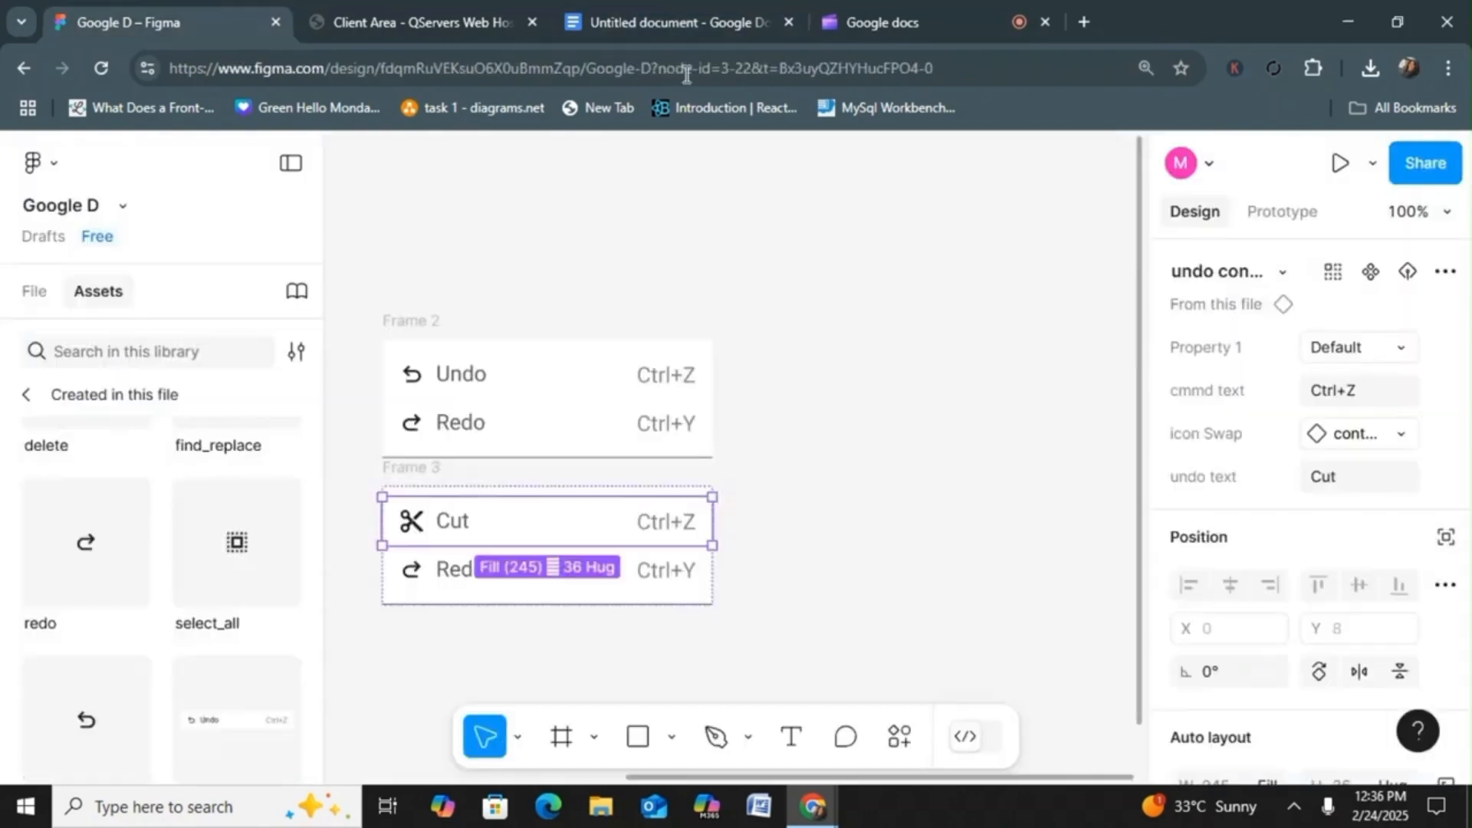
click(1389, 390)
key(BackSpace)
text(X)
key(Tab)
Step: Turn the copied frame's second item into Copy with the content copy icon and the shortcut text Ctrl+C
click(1379, 399)
key(BackSpace)
text(C)
click(1359, 431)
text(copy)
click(1169, 377)
click(1337, 477)
text(Copy)
key(Return)
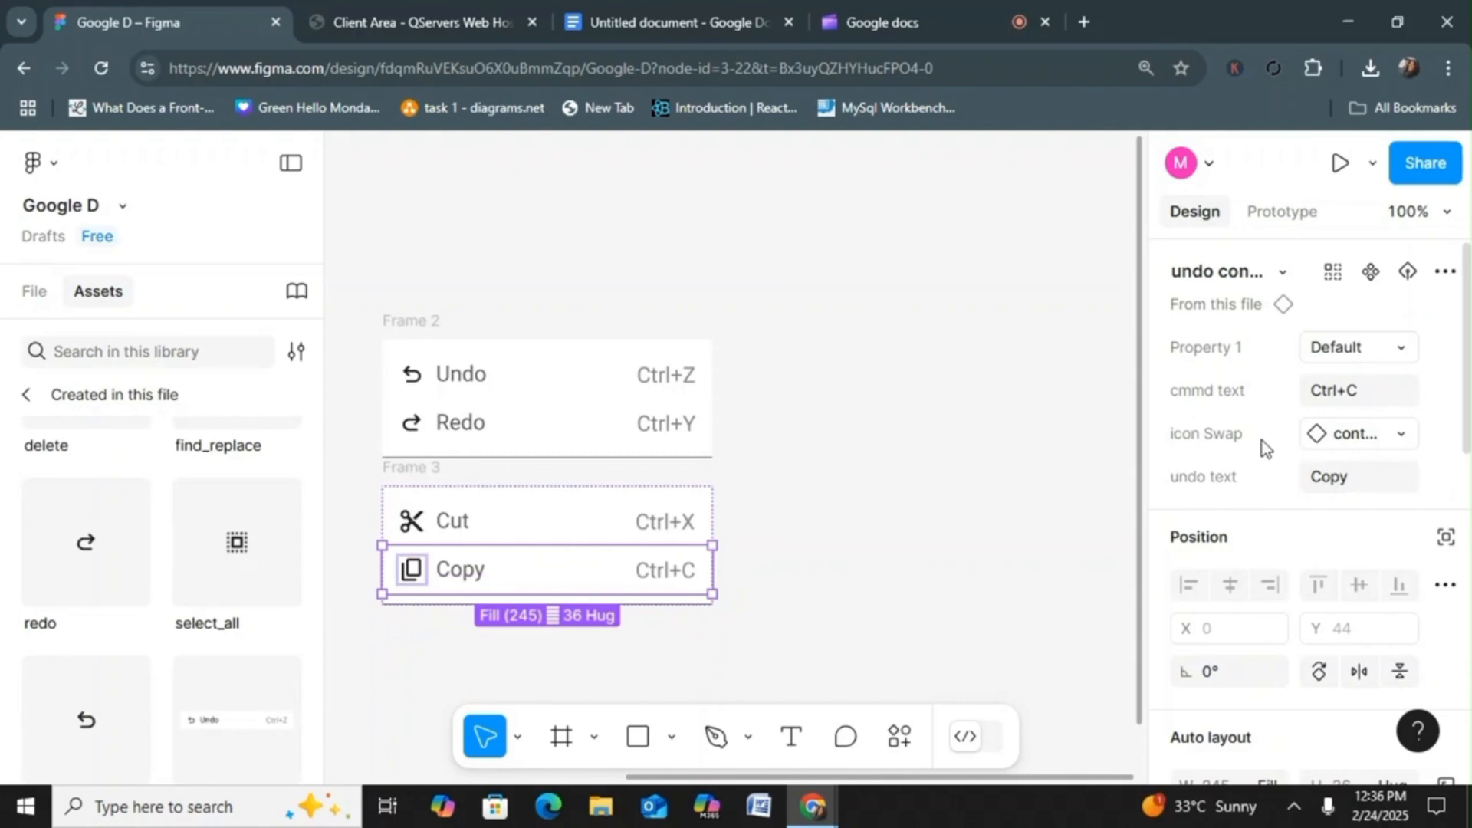
click(771, 633)
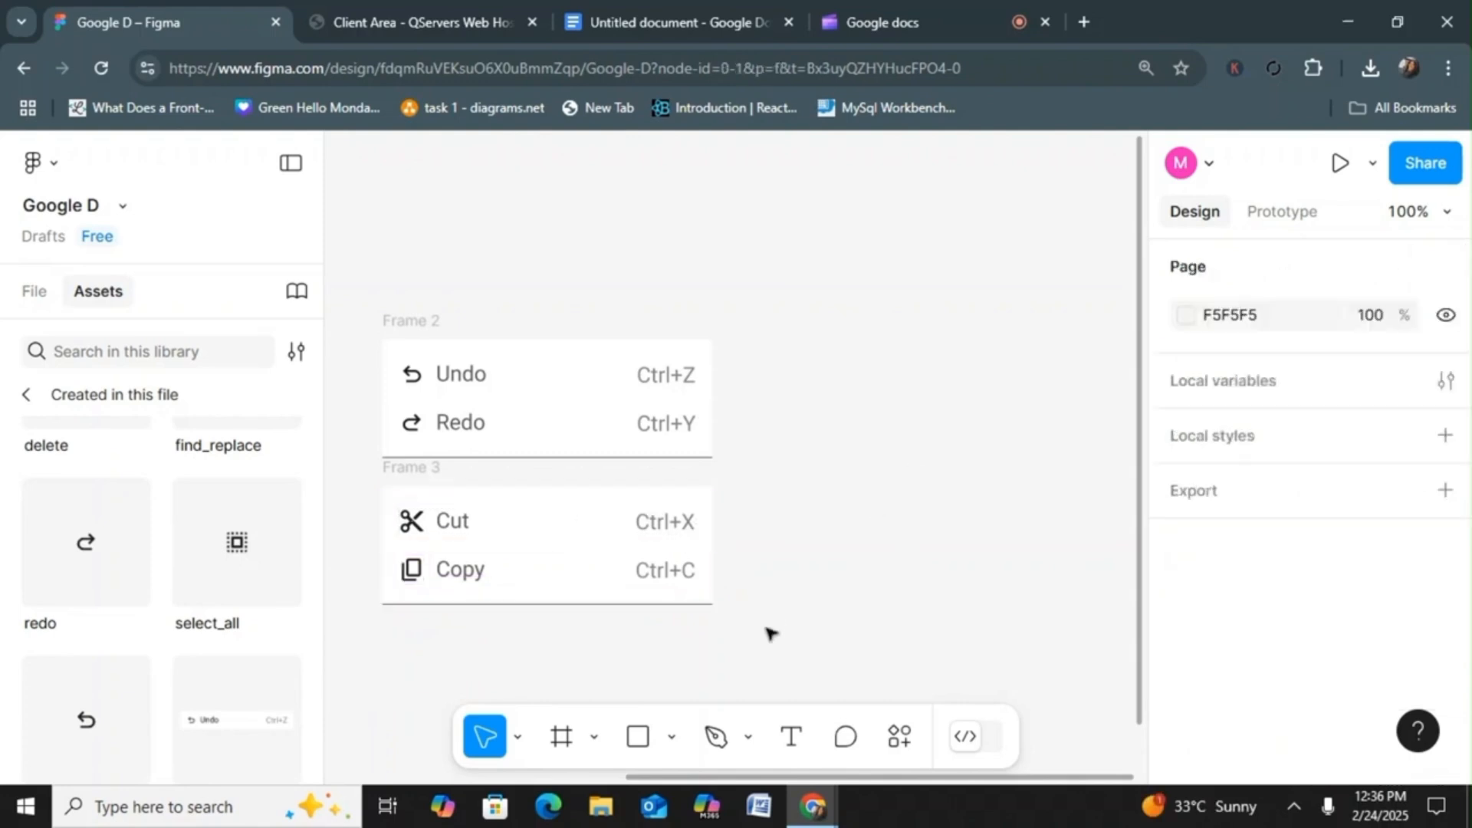
Step: Check the Edit menu entries in Google Docs and duplicate the Copy item twice in the lower Figma frame
click(675, 23)
click(122, 181)
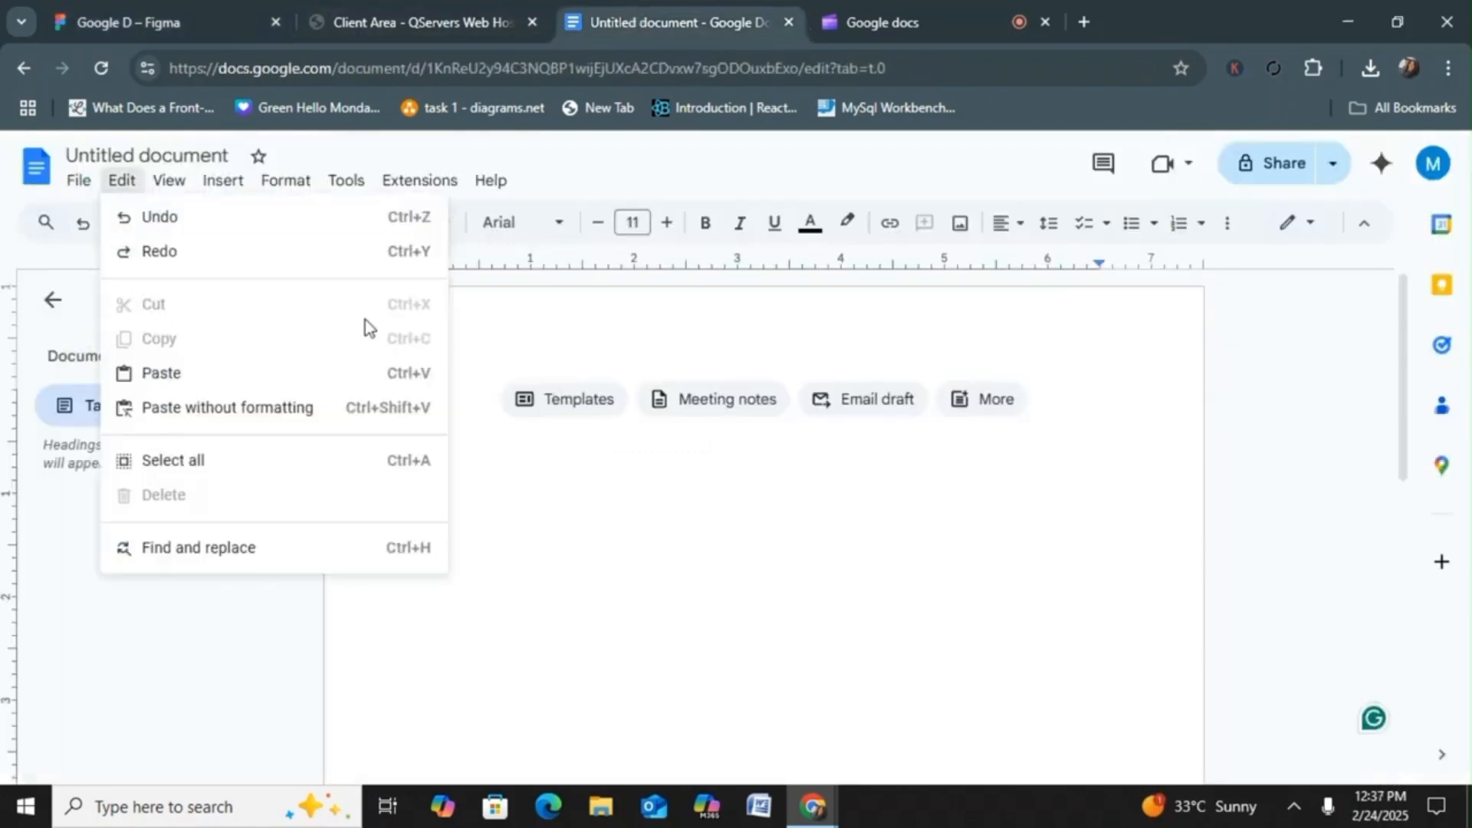
click(175, 23)
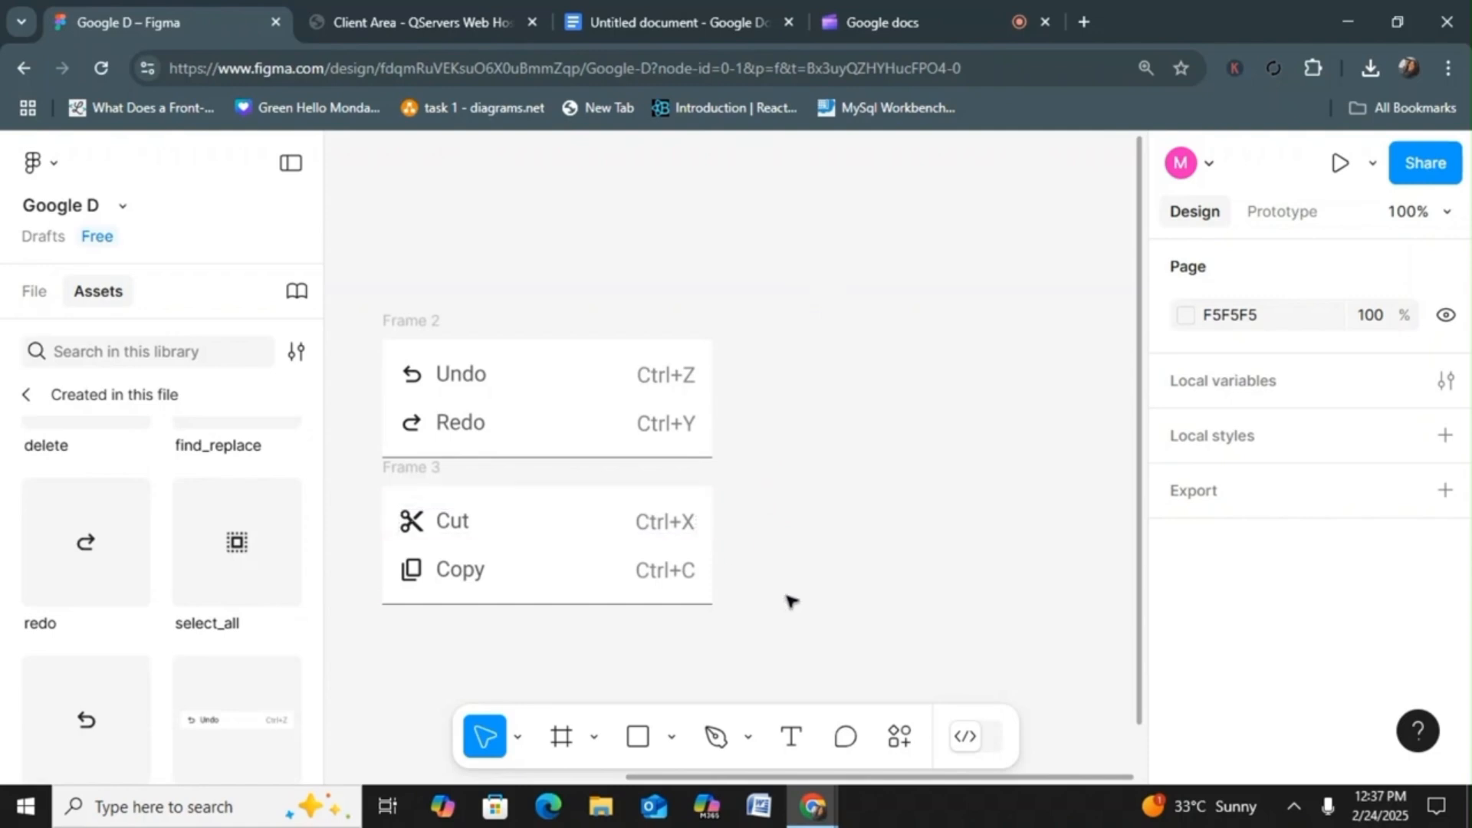
click(625, 574)
key(ctrl+d)
key(ctrl+d)
Step: Turn the third item into Paste with the content_paste icon and the shortcut text Ctrl+V
click(601, 623)
click(1345, 478)
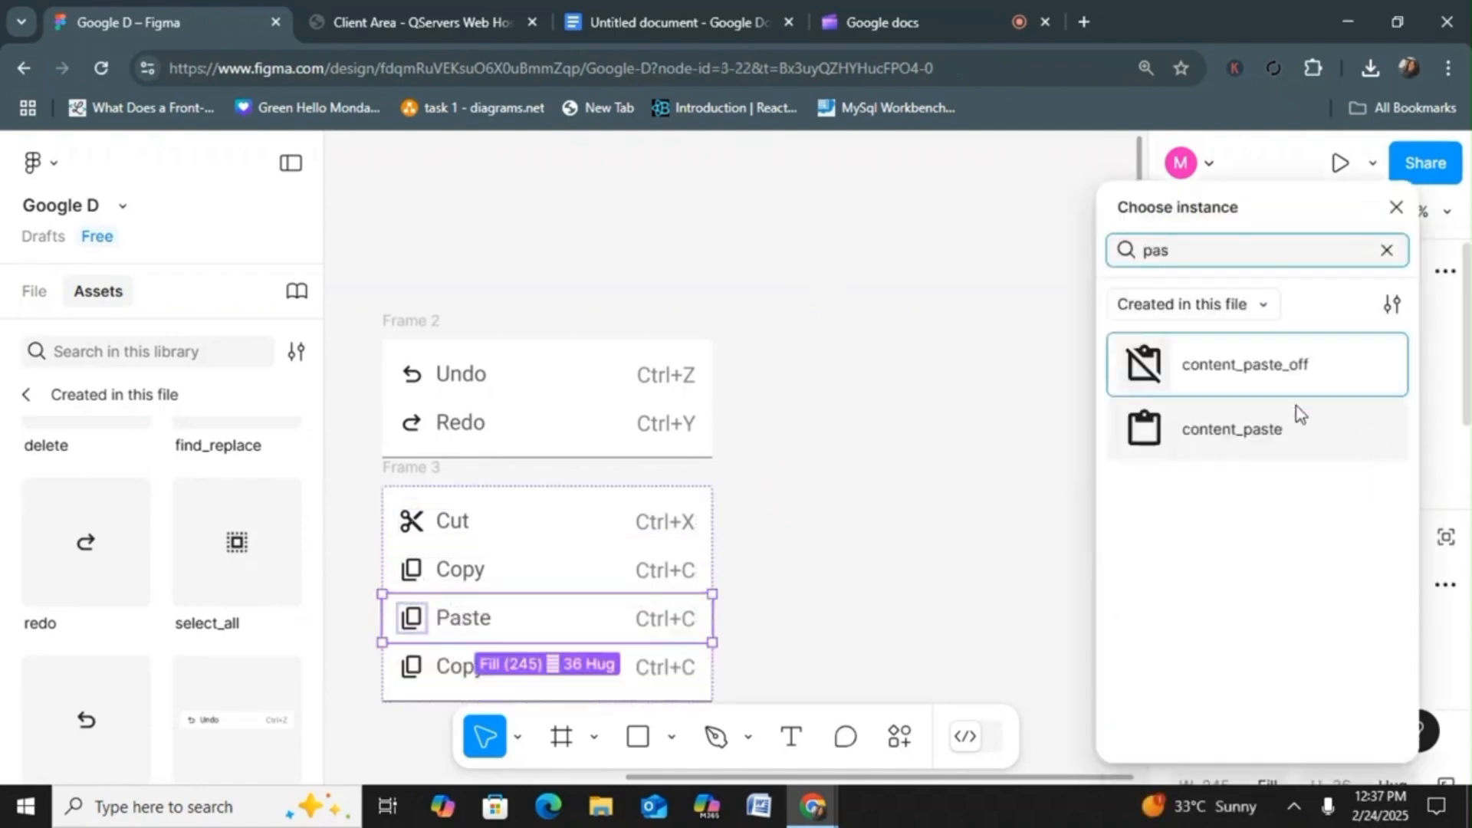
click(1299, 418)
click(1374, 390)
text(Ctrl+V)
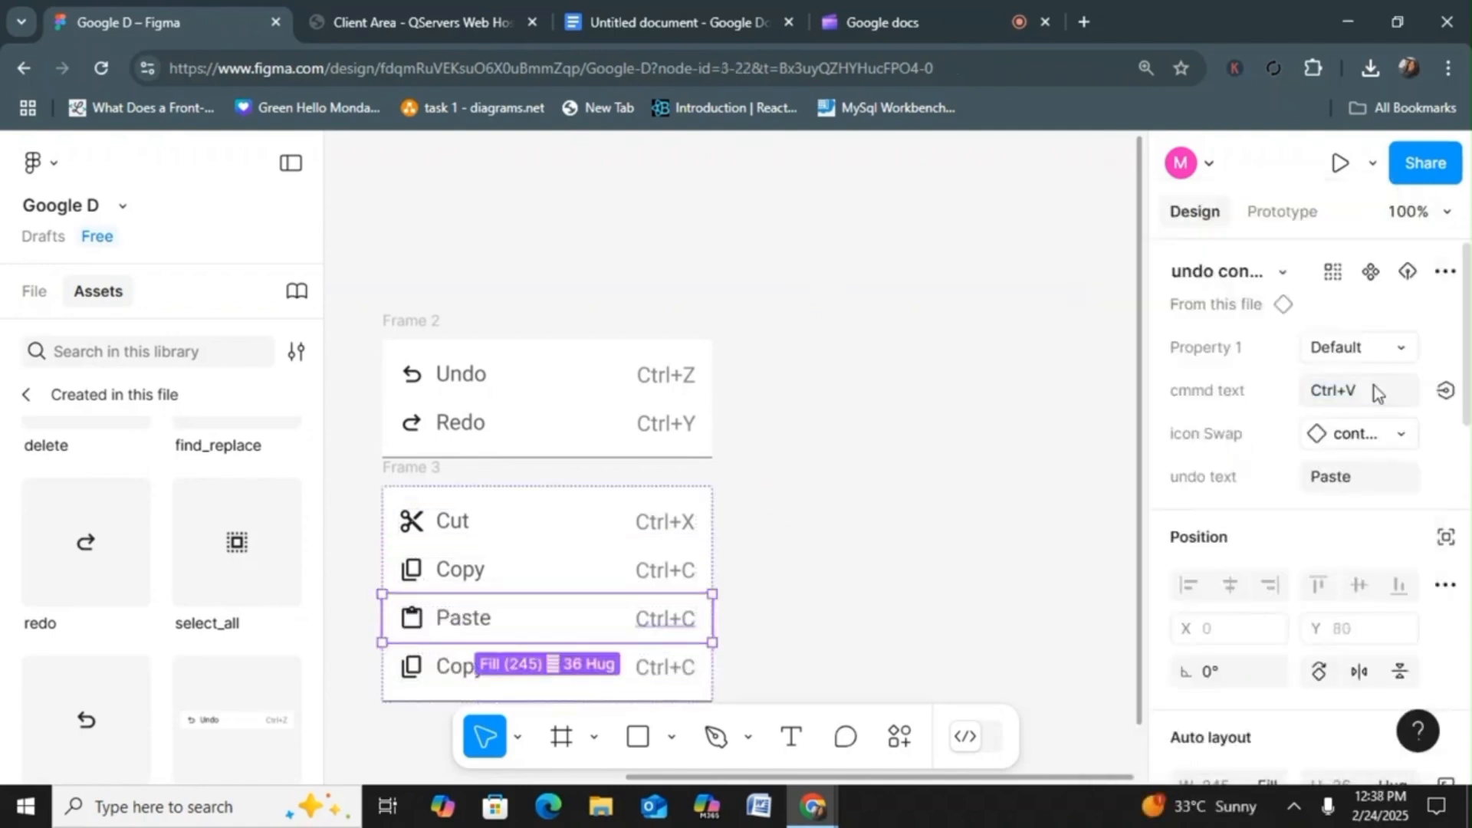
Step: Label the fourth item "Paste Without Formatting" and widen its frame to 290
click(602, 668)
click(1346, 478)
text(Paste Without Formatting)
click(664, 491)
click(859, 569)
Step: Set the width of the Paste Without Formatting text layer to fill its container
click(472, 685)
drag(1469, 352, 1471, 529)
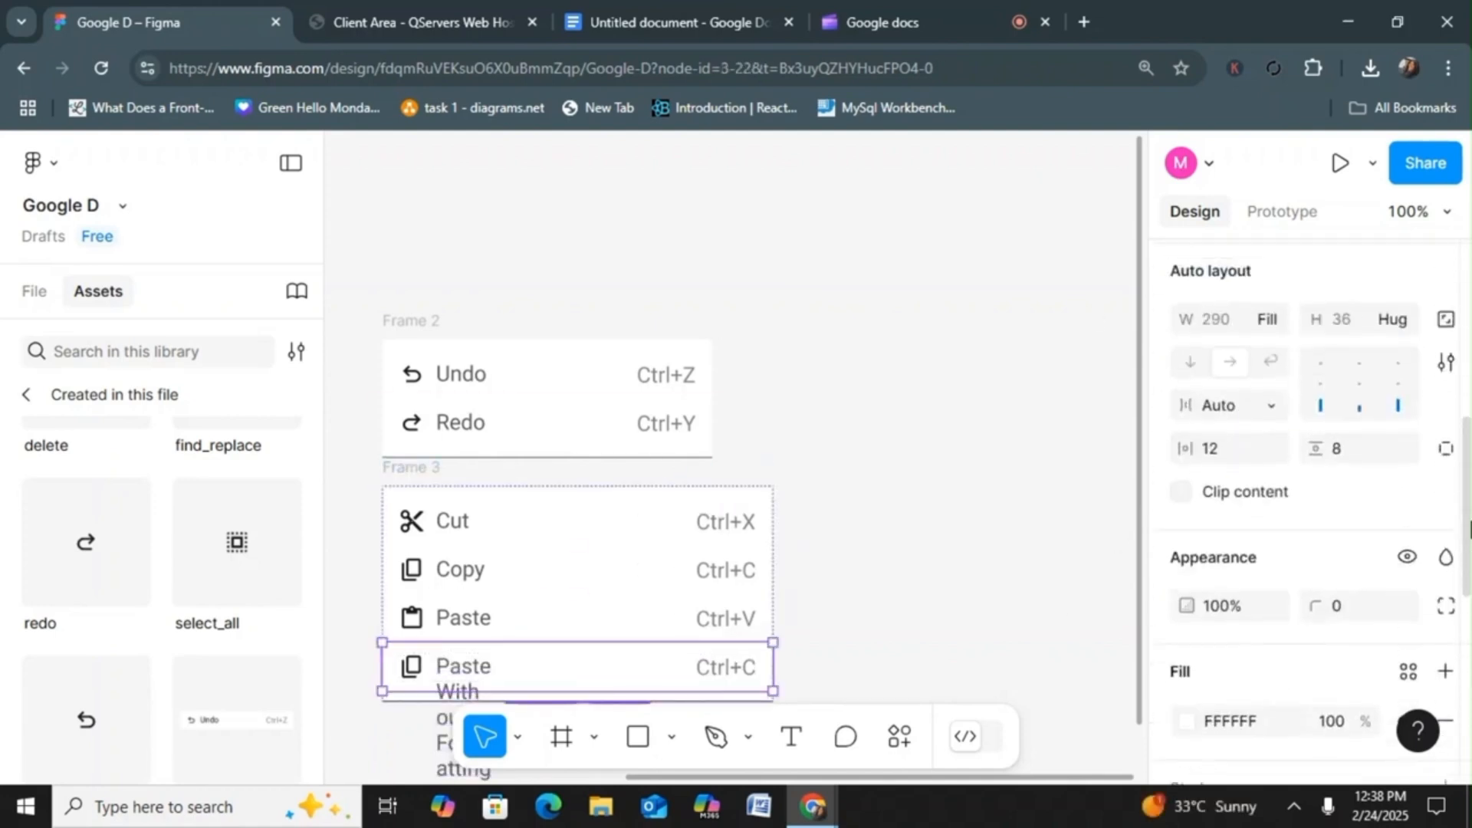
double_click(464, 683)
click(34, 291)
scroll(1445, 242, up, 5)
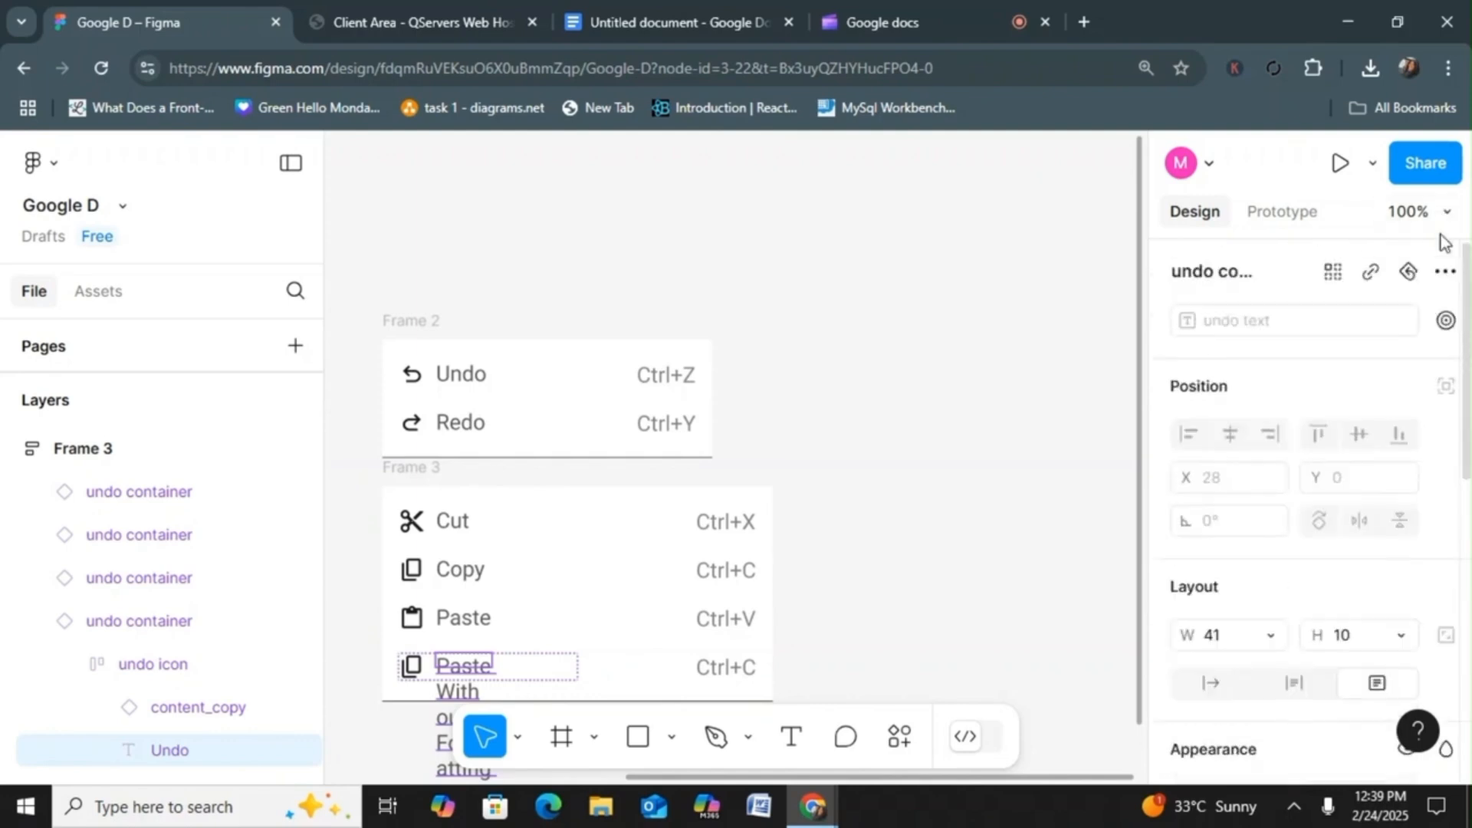
click(1258, 517)
click(1296, 579)
key(Escape)
key(Escape)
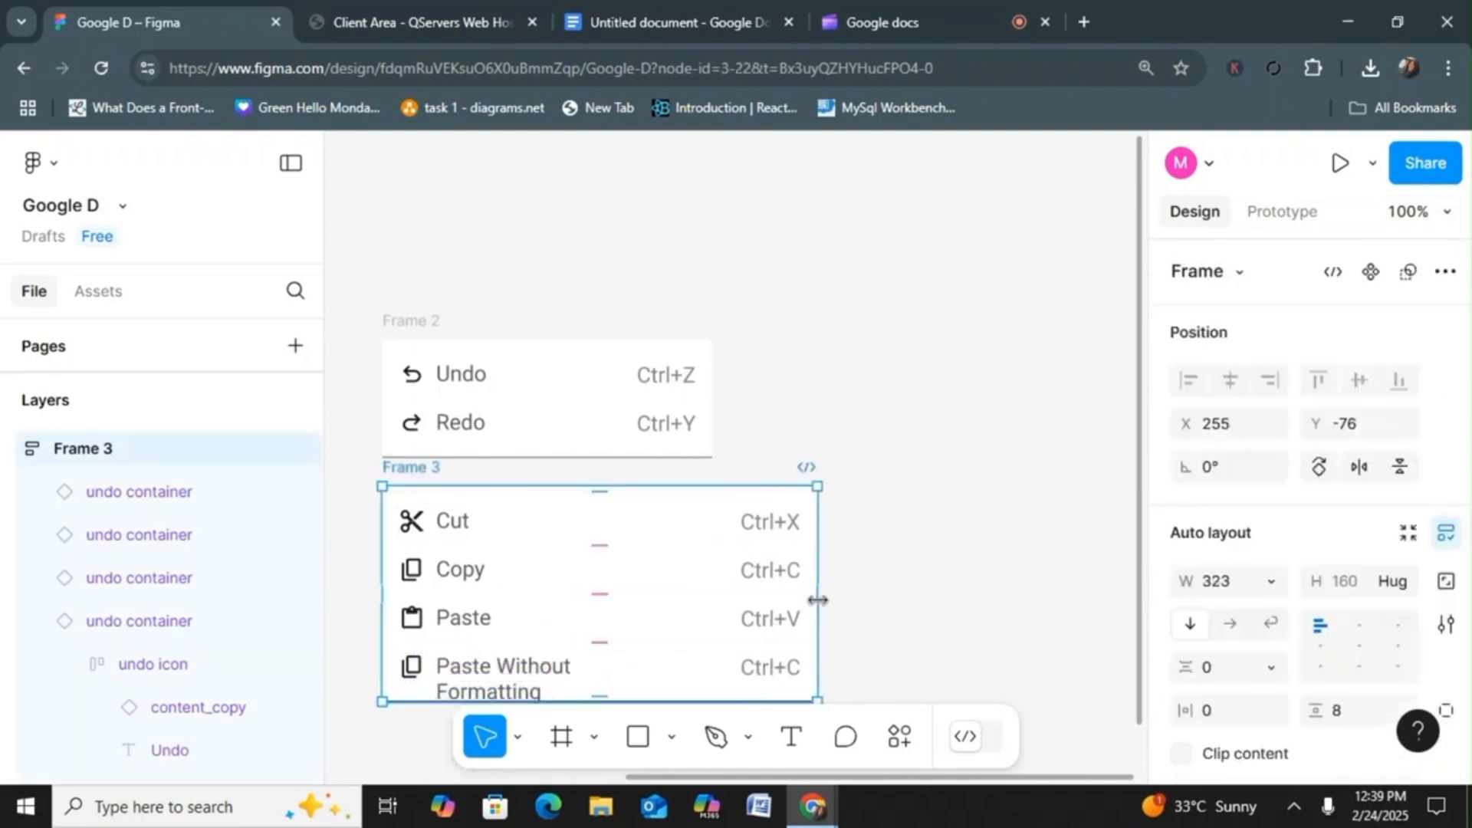
Step: Resize the lower menu frame to 354 wide and make its Paste Without Formatting label fit on one line
drag(817, 600, 951, 600)
click(565, 660)
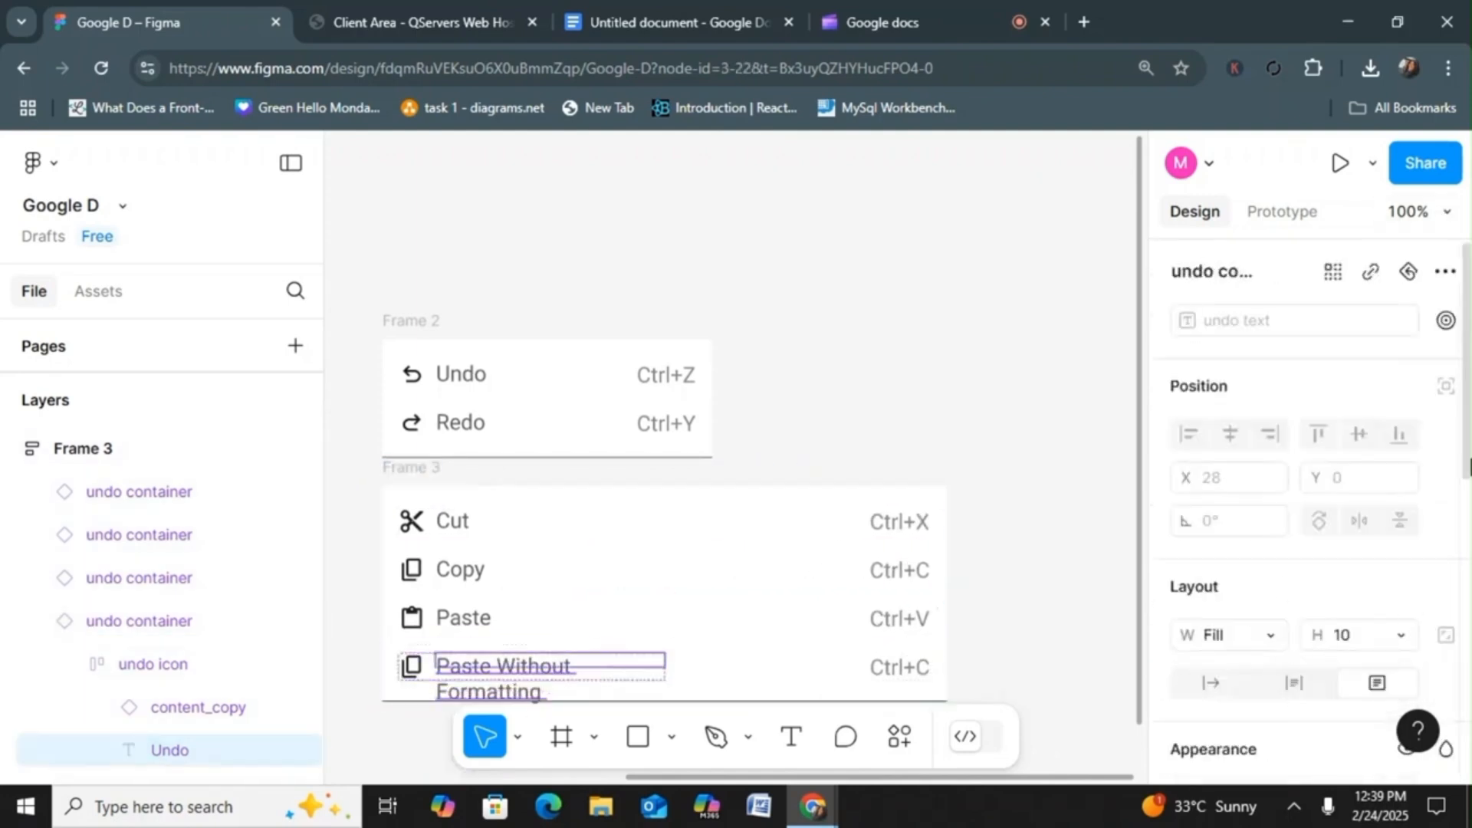
scroll(1322, 462, down, 3)
click(1047, 556)
click(470, 486)
drag(948, 601, 860, 600)
Step: Set the Undo/Redo frame's width to 354 and move the Cut/Copy/Paste frame up so it sits directly beneath it
click(712, 456)
click(1216, 580)
text(345)
key(Return)
click(990, 472)
click(426, 470)
drag(451, 497, 452, 469)
click(606, 351)
click(1221, 581)
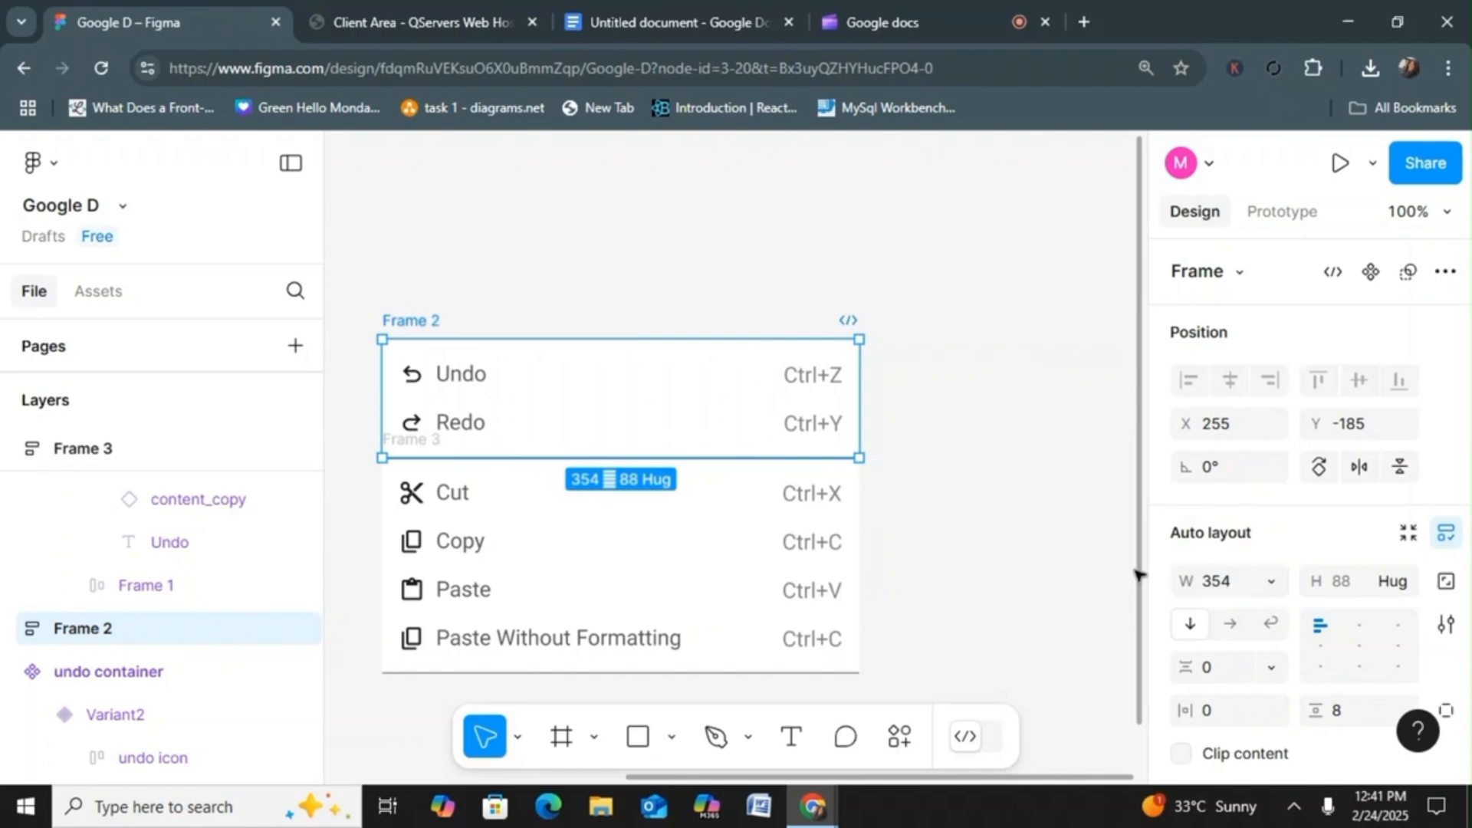
key(ctrl+d)
drag(864, 354, 764, 694)
click(1083, 445)
scroll(1084, 445, down, 3)
double_click(606, 404)
drag(1311, 478, 1342, 483)
text(Select All)
click(548, 352)
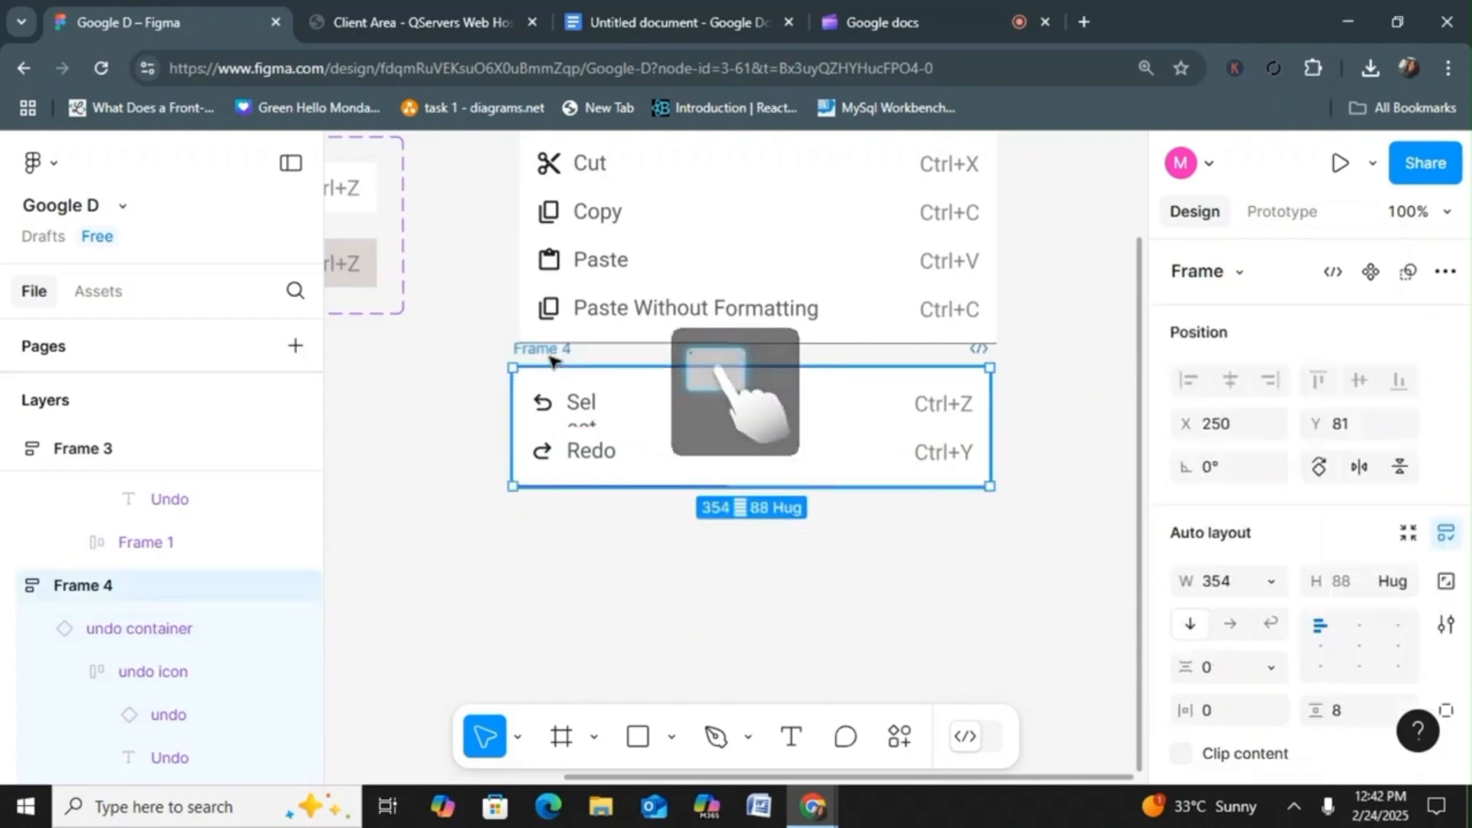
key(Delete)
Step: Duplicate the Cut/Copy/Paste frame and place the copy below the original
drag(1140, 324, 1140, 278)
click(568, 171)
key(ctrl+d)
drag(857, 316, 373, 527)
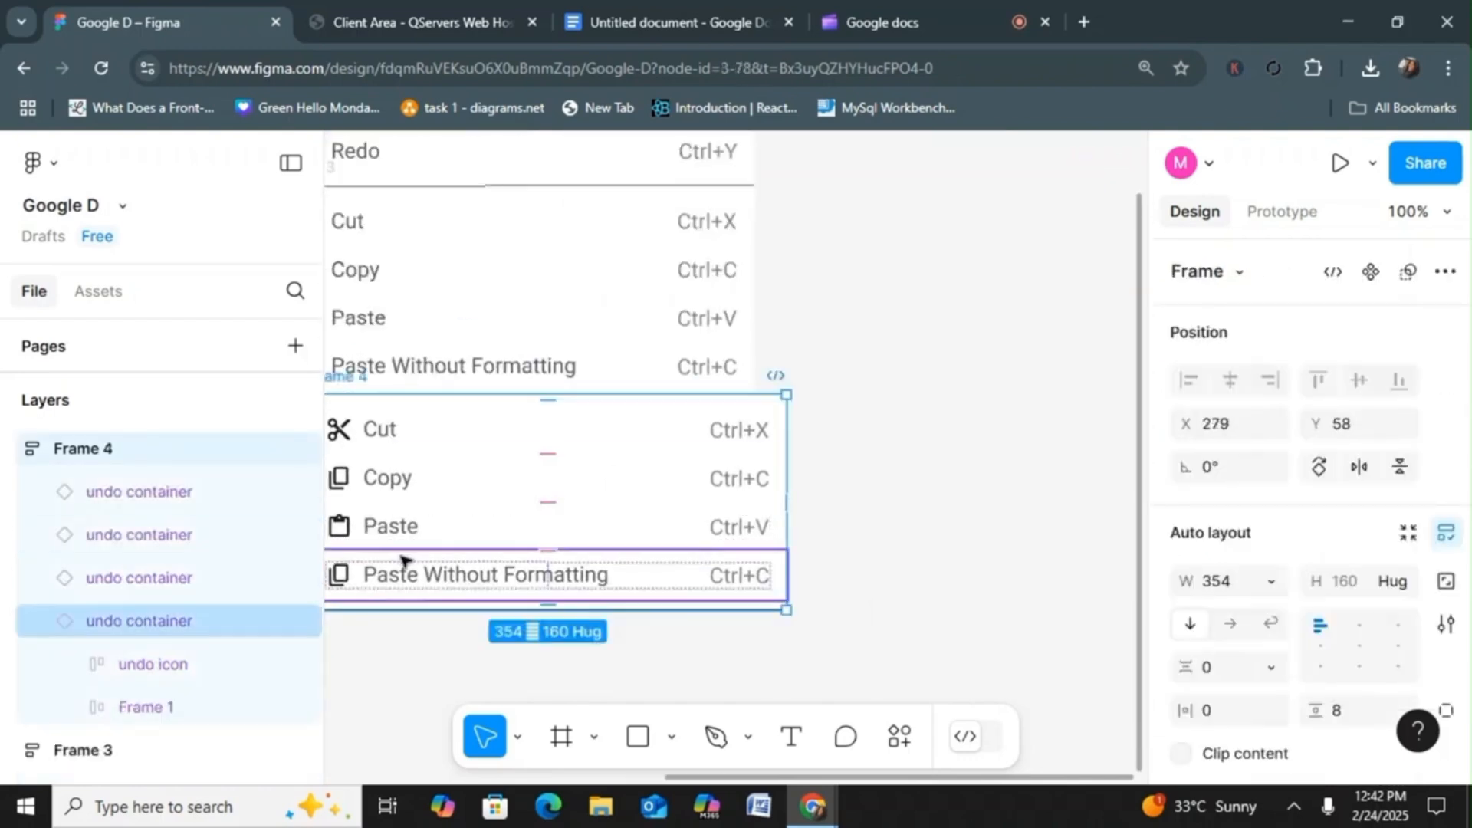
Step: Delete the Paste Without Formatting and Paste items from the newly copied frame
click(401, 561)
key(Delete)
click(395, 529)
key(Delete)
Step: Label the new frame's first item "Select All" and set its text layer to auto width
click(366, 421)
click(1320, 474)
text(Select All)
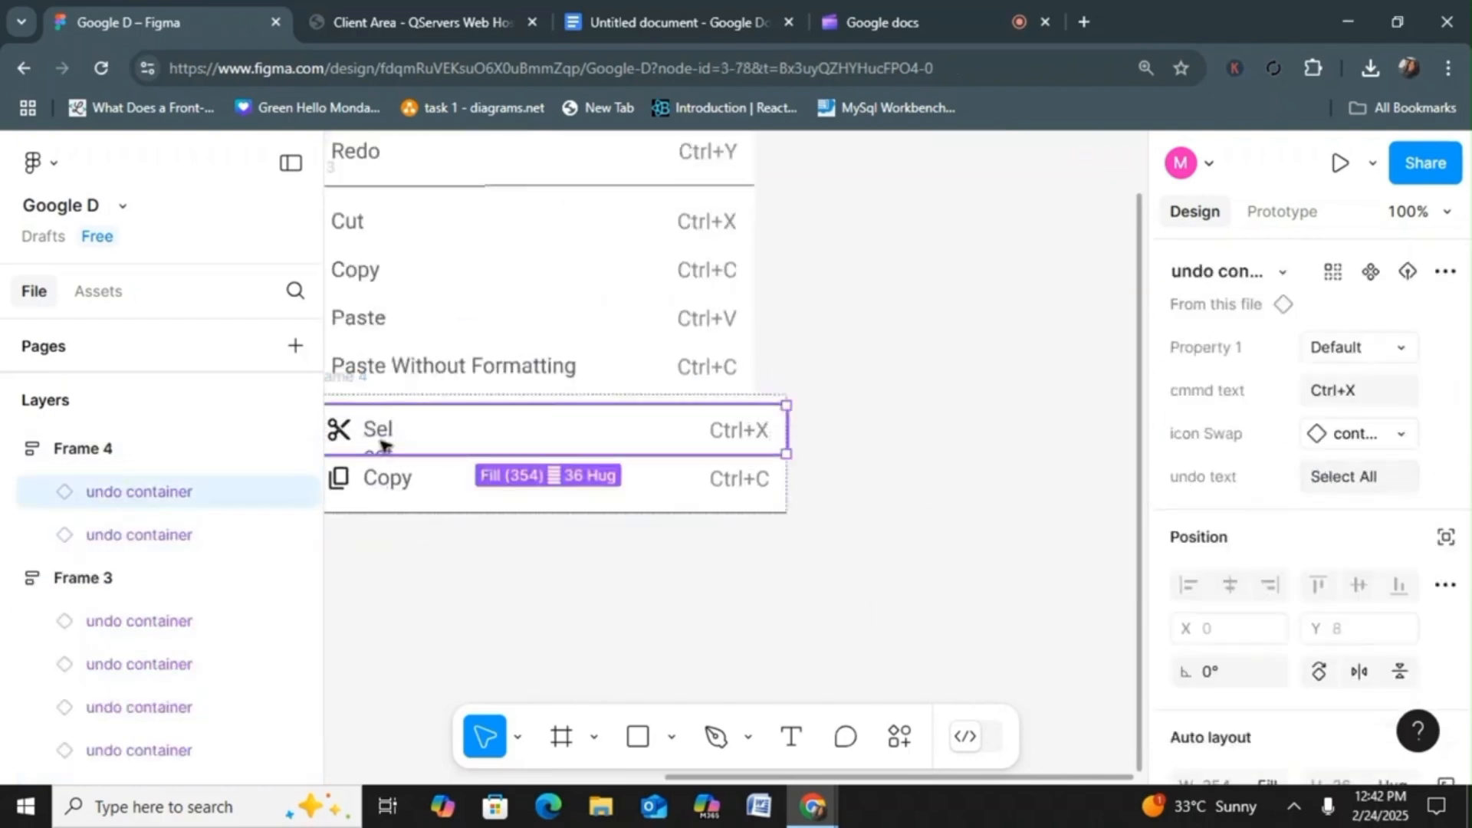
double_click(382, 441)
click(1207, 684)
Step: Swap the Select All item's icon to select_all
click(352, 412)
click(1359, 437)
text(selec)
click(1143, 361)
Step: Label the second item of the new frame "Delete"
click(386, 485)
click(1356, 480)
text(Delete)
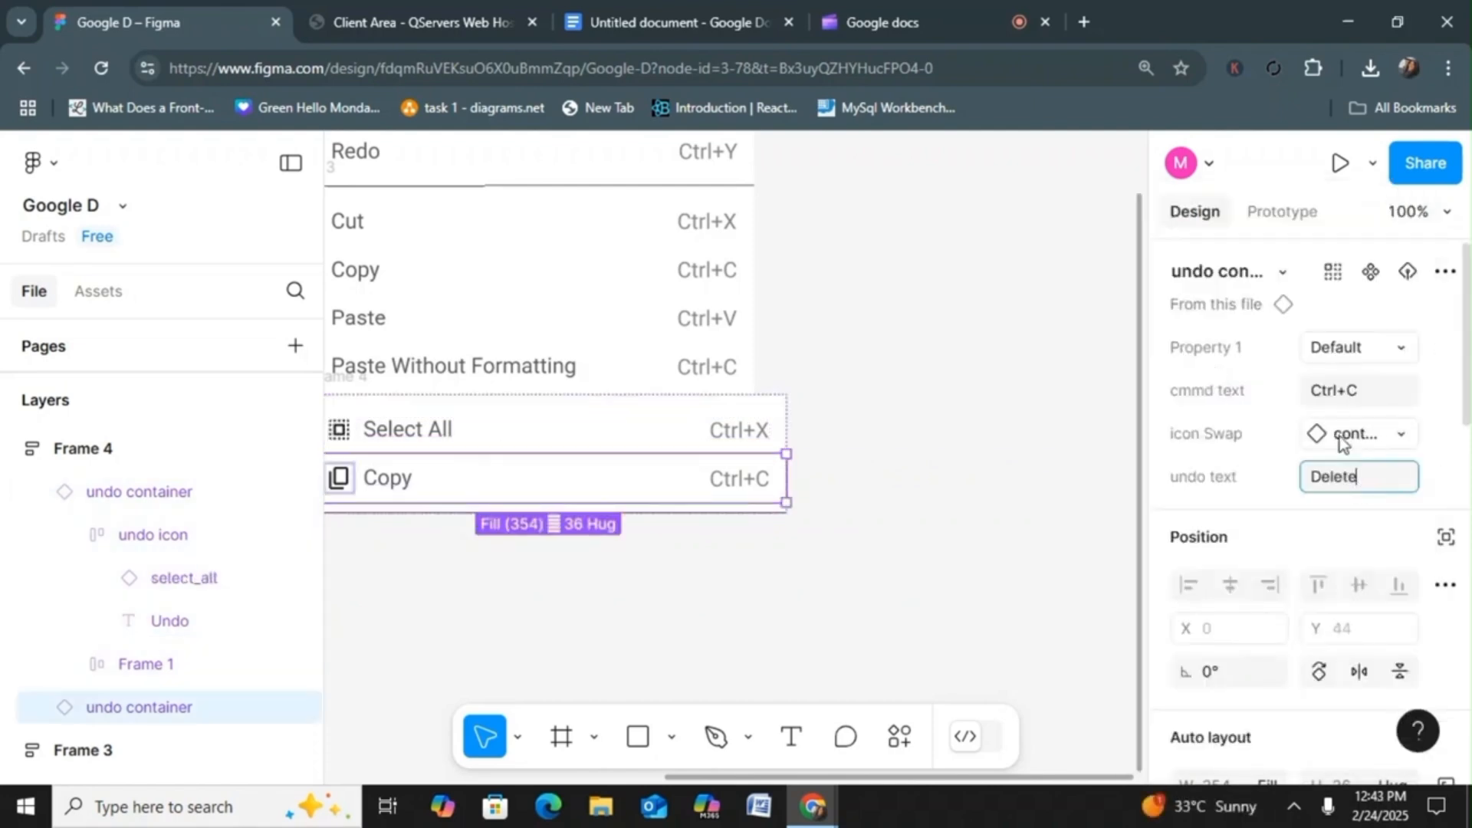
Step: Try to swap the Delete item's icon to a delete icon
click(1342, 437)
click(1346, 436)
key(l)
click(1347, 436)
text(del)
click(1254, 374)
key(ctrl+z)
drag(480, 628, 382, 494)
key(Delete)
Step: Move the Select All/Delete frame clear of the section above and set the Delete text layer to auto width
drag(345, 380, 368, 470)
click(418, 577)
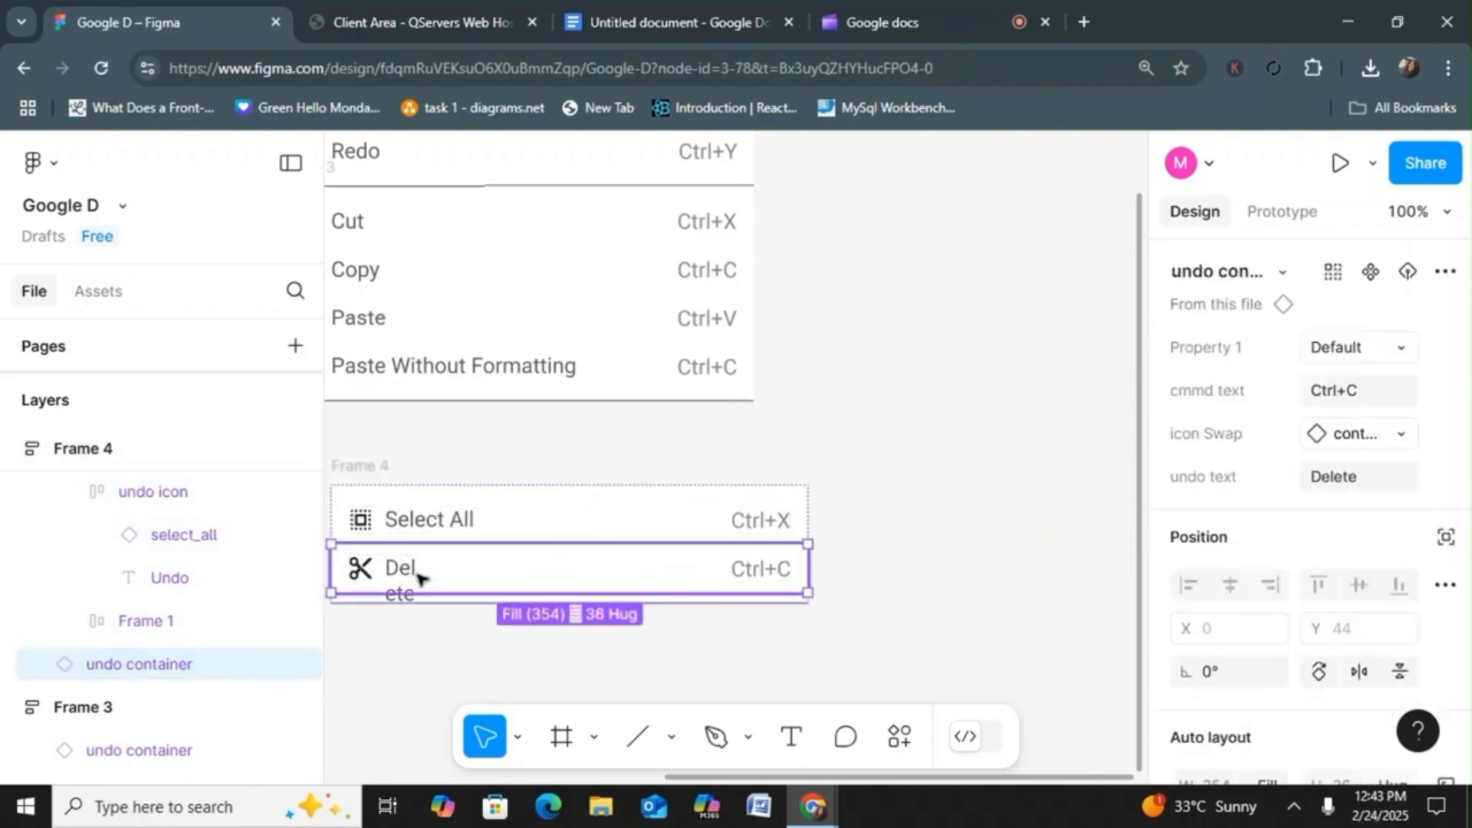
double_click(418, 577)
click(1210, 683)
click(950, 606)
Step: Swap the Delete item's icon to delete
click(345, 574)
click(1359, 438)
text(delete)
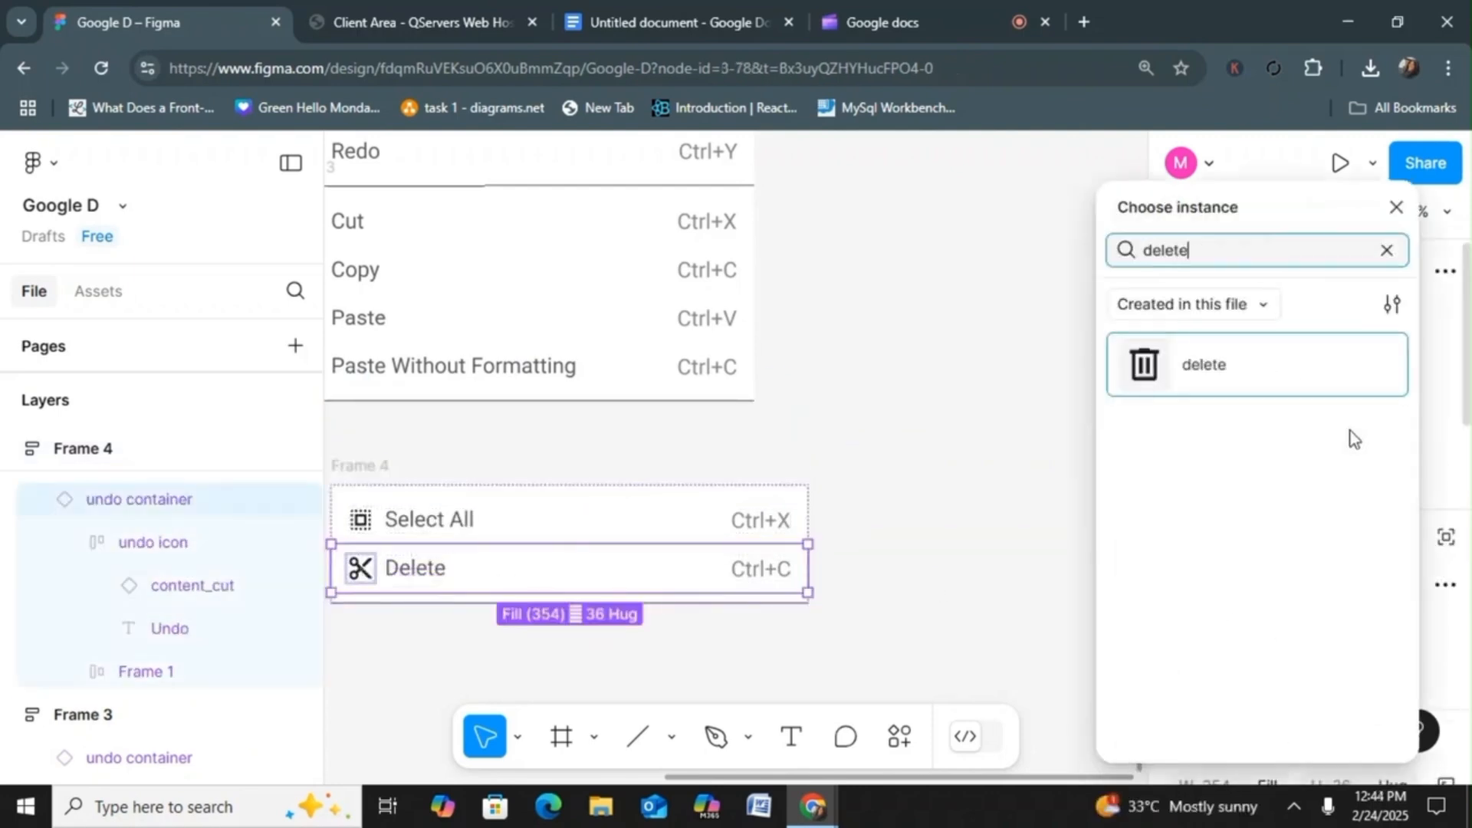
key(Return)
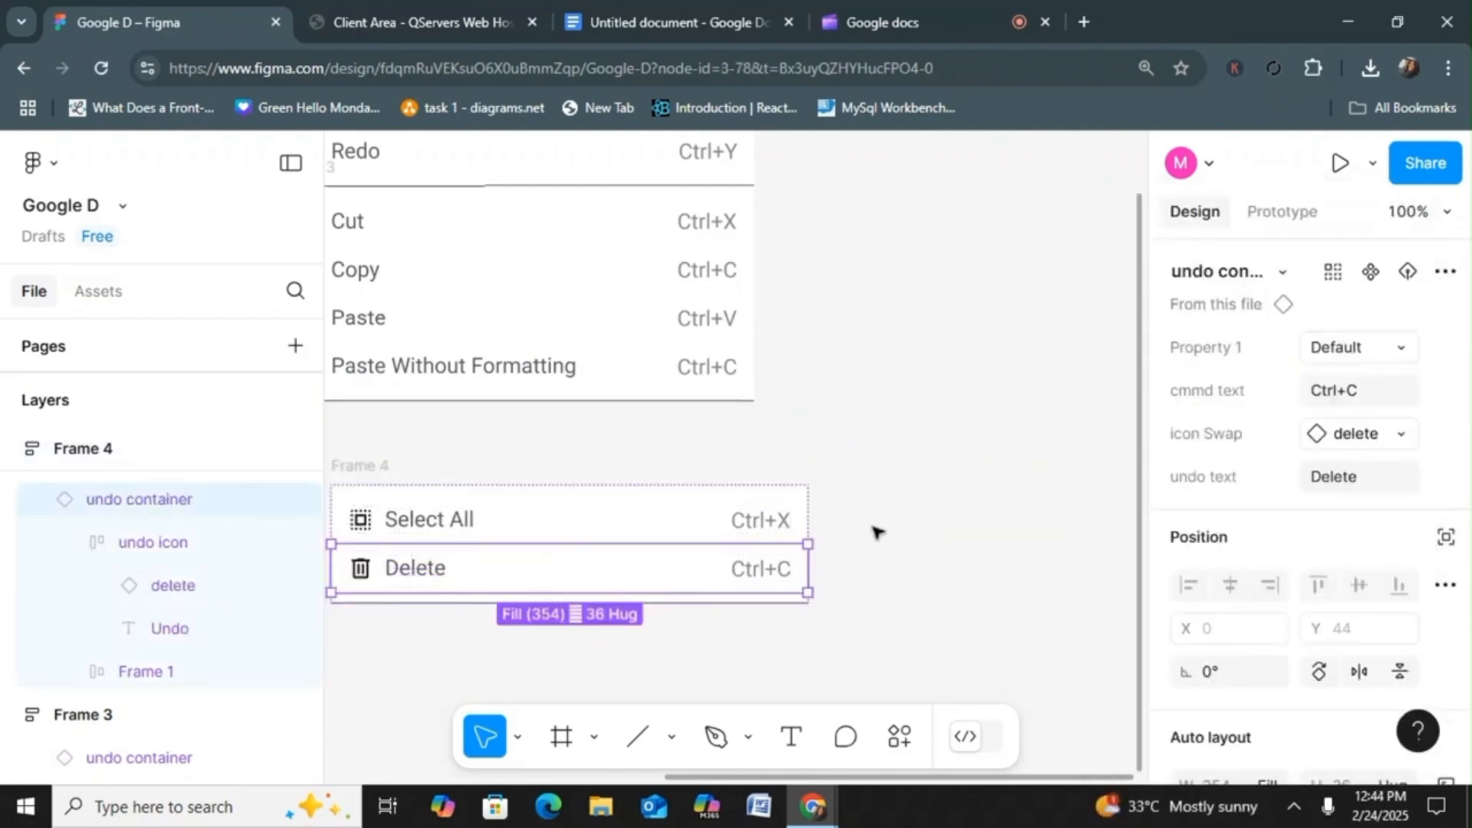
Step: Set the Paste Without Formatting shortcut to Ctrl+Shift+V and clear the Delete item's shortcut text
click(637, 381)
text(+Shift+V)
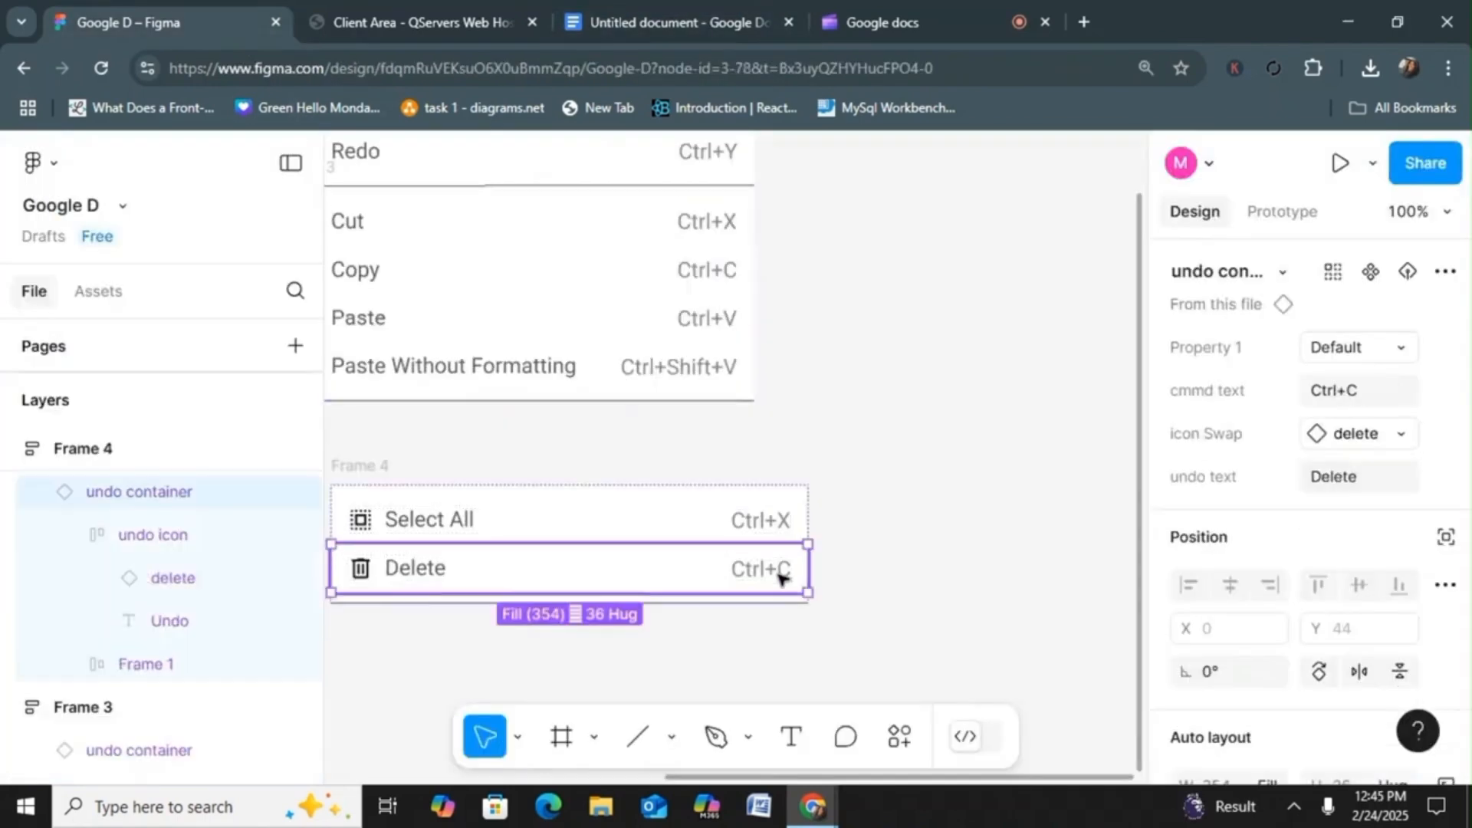
click(1359, 391)
key(BackSpace)
Step: Dock the Select All/Delete frame under the section above and duplicate it, removing the Delete item from the copy
drag(369, 465, 529, 413)
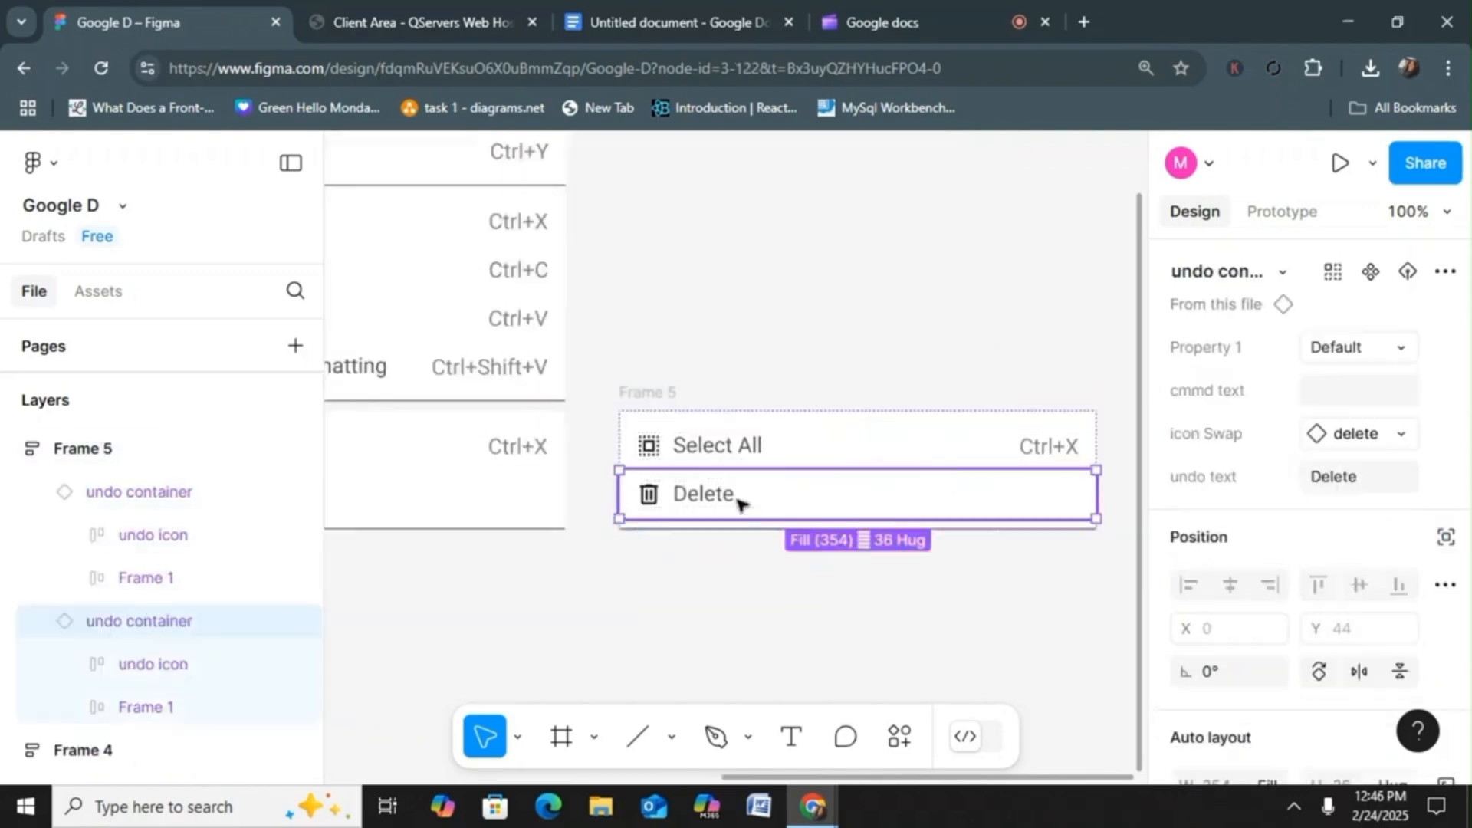
key(Delete)
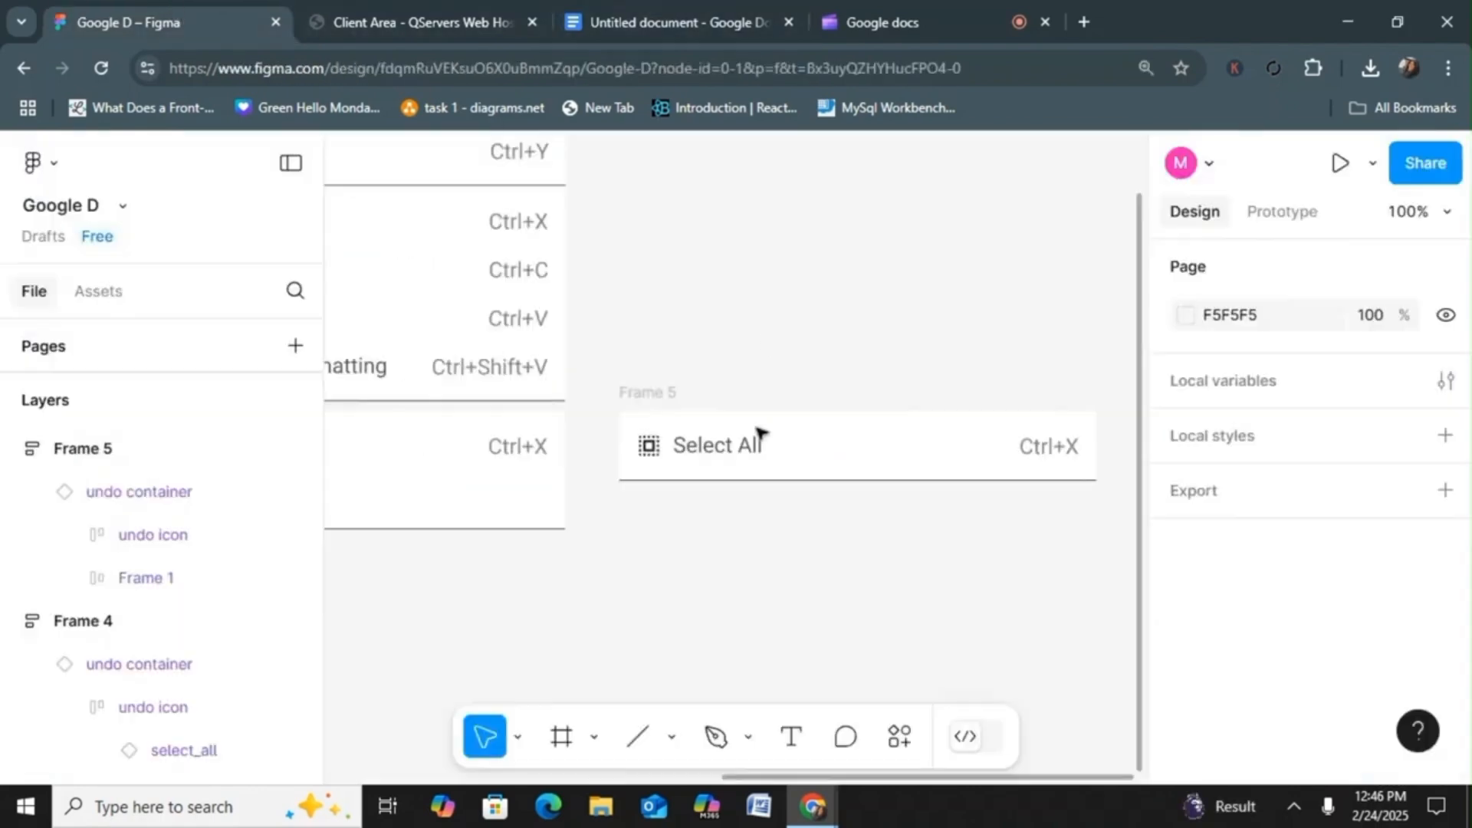
Step: Label the copied frame's remaining item "Find and Replace" and swap its icon to find_replace
click(759, 436)
click(1333, 474)
text(Find and Replace)
click(1357, 434)
click(1337, 439)
Step: Set the Find and Replace shortcut to Ctrl+H and place its frame below the Select All/Delete frame
click(1364, 395)
key(BackSpace)
text(H)
drag(630, 398, 510, 541)
click(1446, 214)
click(1232, 339)
key(Escape)
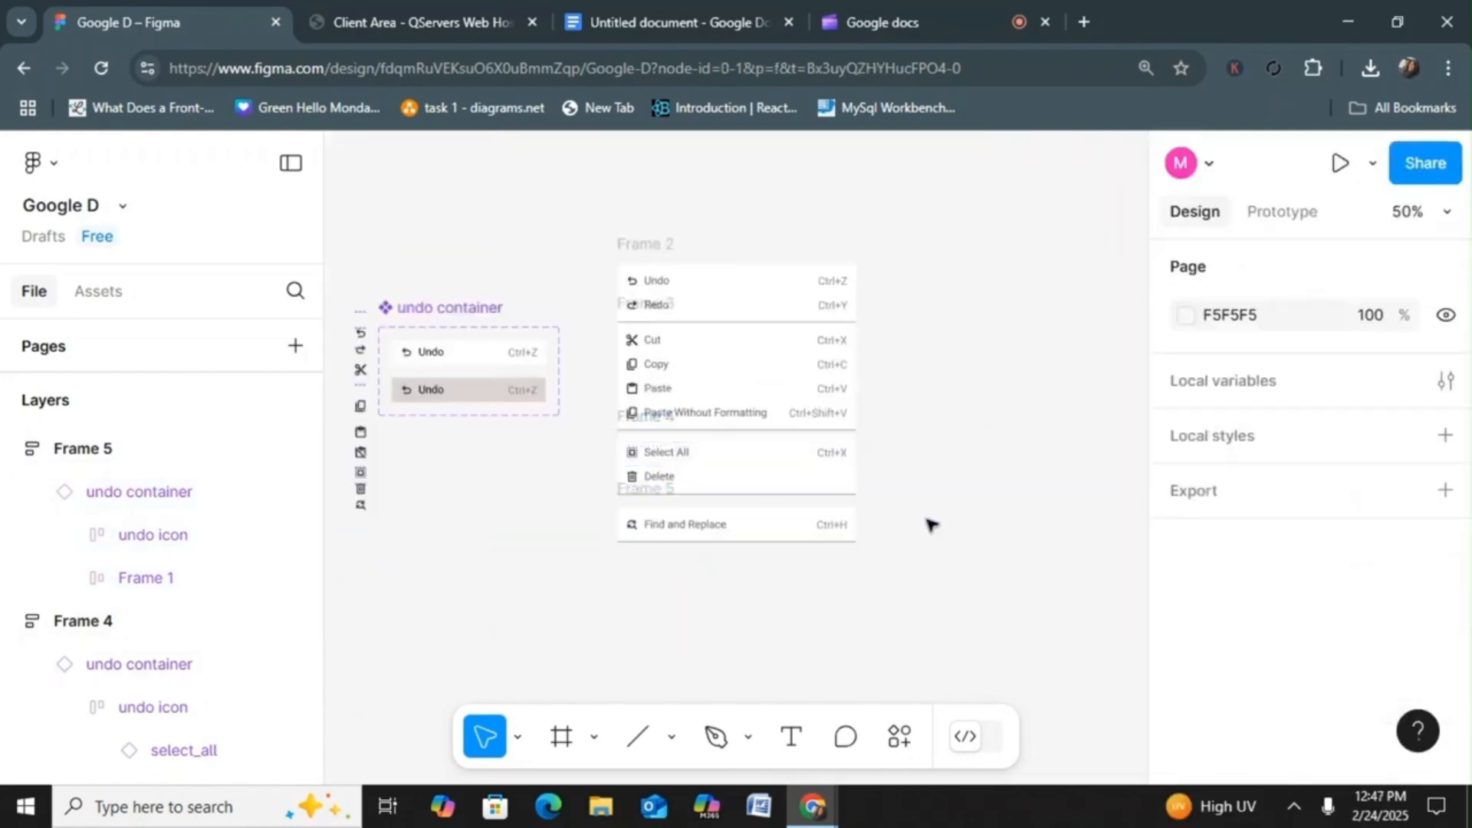
click(1445, 214)
click(1236, 370)
click(1445, 213)
text(80)
key(Return)
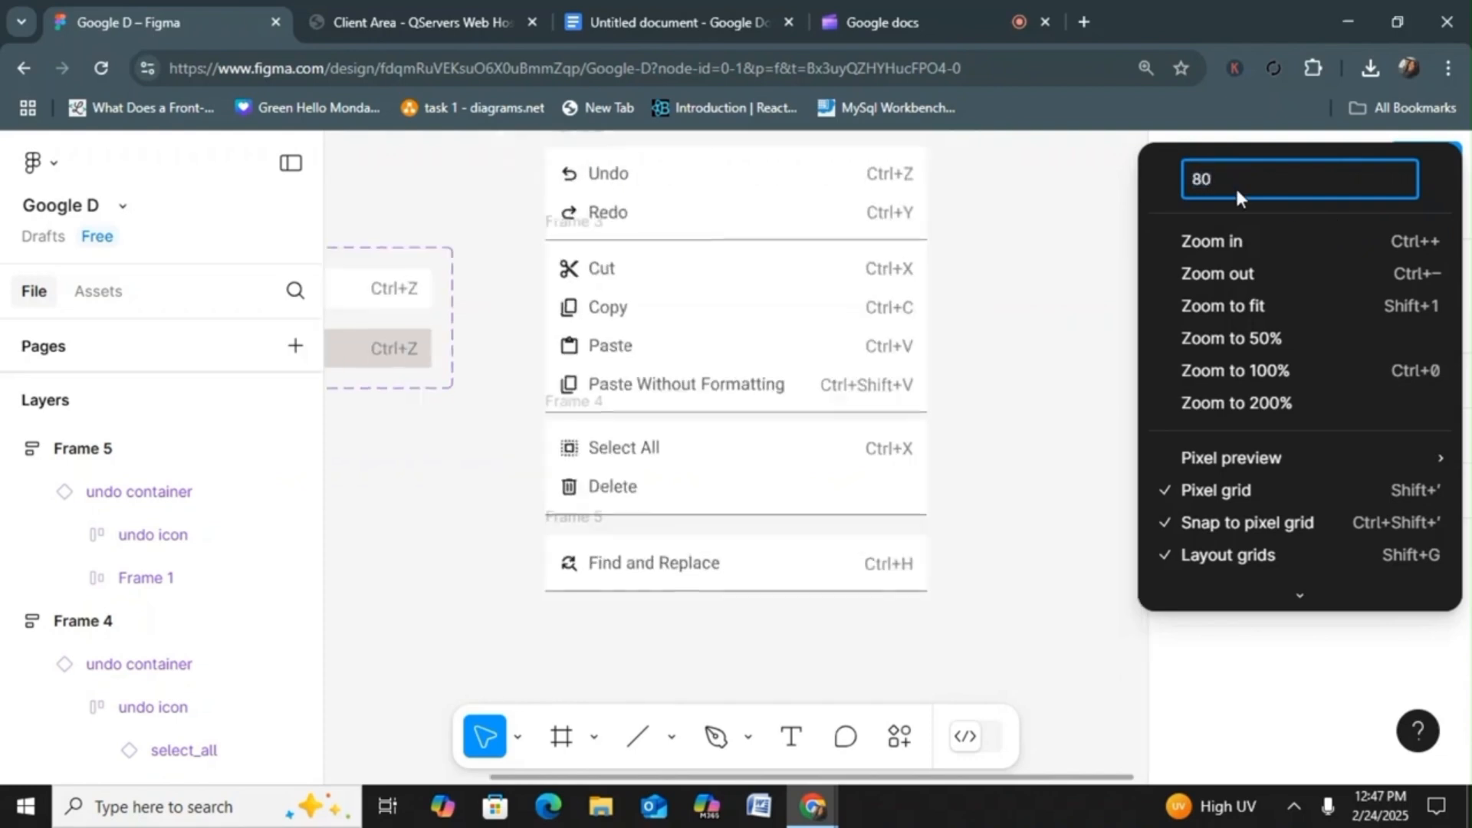
Step: Change the Undo item's label text colour to black
click(982, 262)
double_click(681, 386)
scroll(1346, 613, down, 5)
click(1187, 700)
click(1028, 636)
click(606, 175)
double_click(606, 174)
click(597, 215)
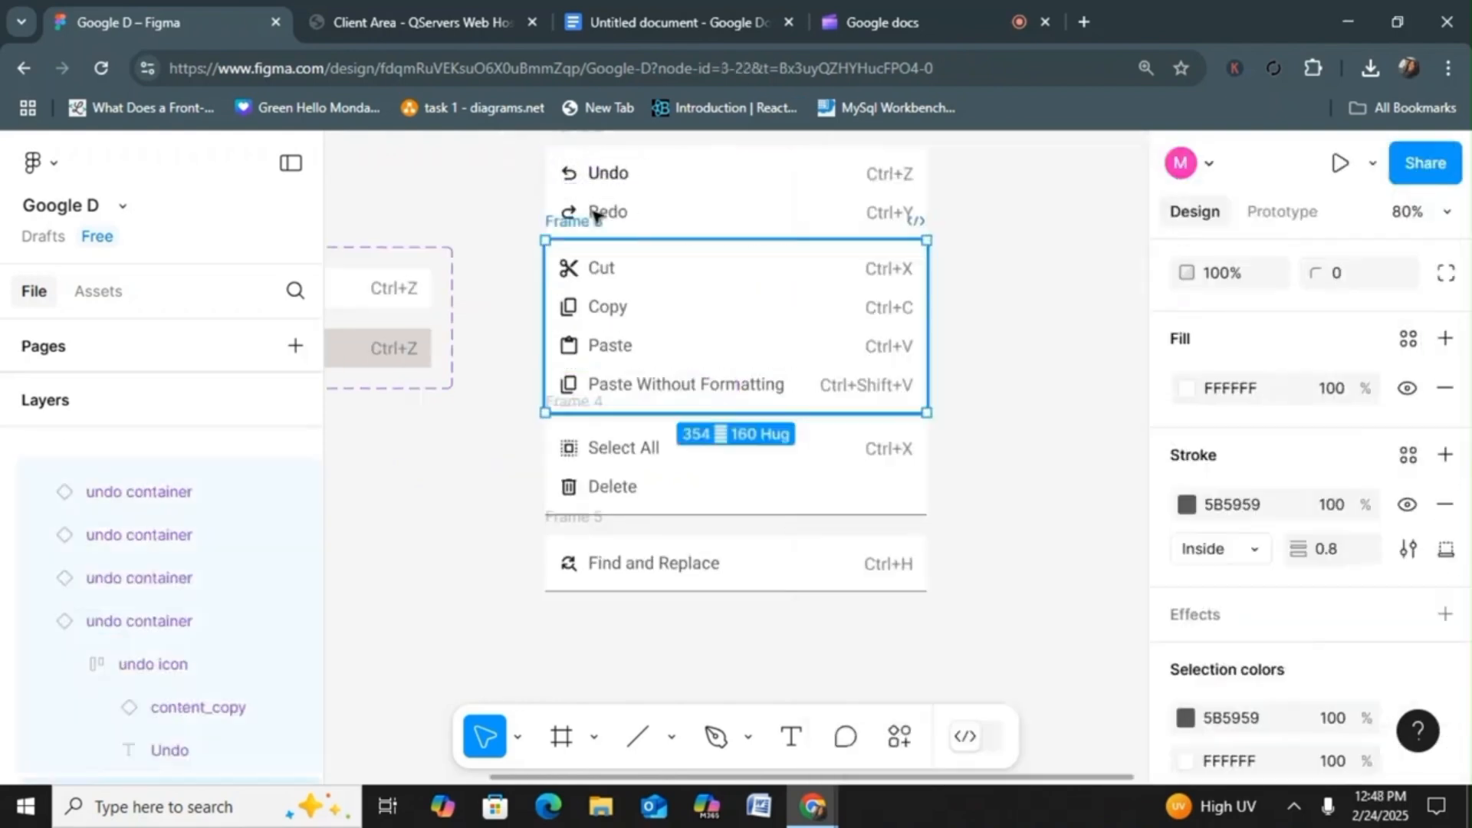
click(970, 368)
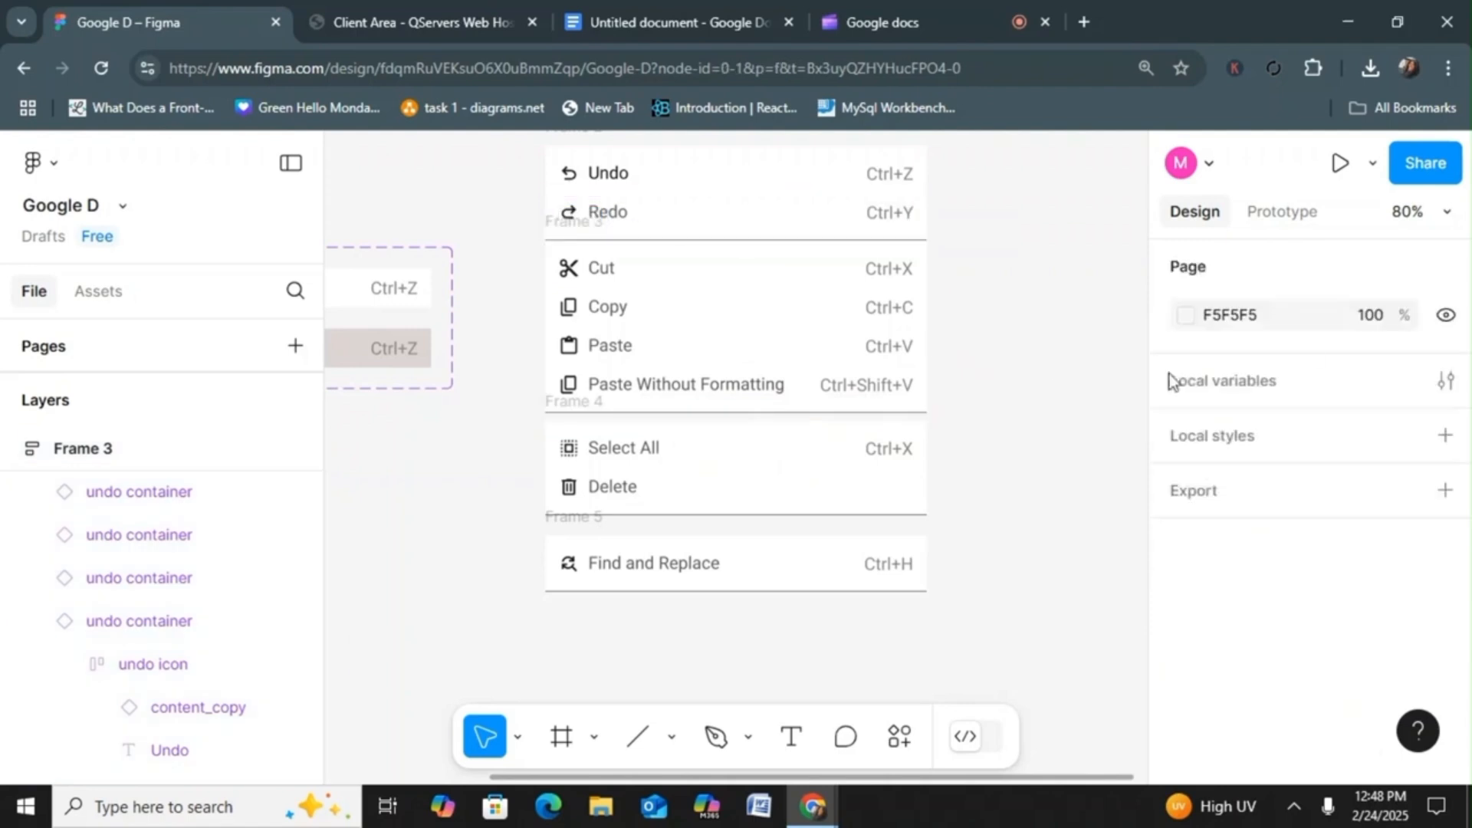
Step: Try to recolour the Find and Replace label to black
double_click(653, 563)
scroll(1342, 614, down, 5)
click(1187, 576)
drag(874, 444, 868, 546)
key(ctrl+z)
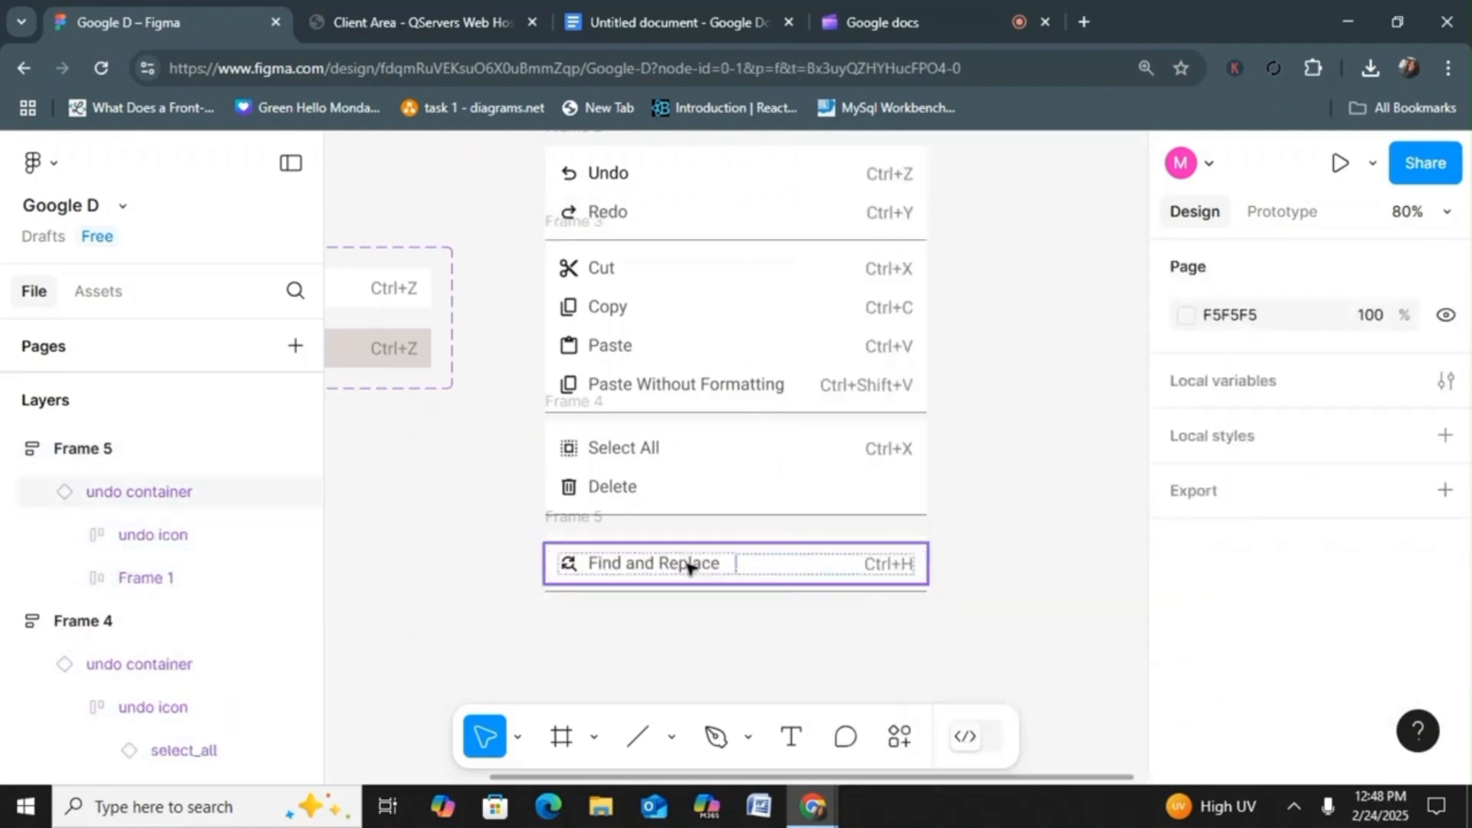
Step: Change the label text colour of the Find and Replace, Delete and Select All items to black
double_click(683, 565)
drag(1468, 428, 1468, 686)
click(1187, 586)
drag(831, 445, 836, 548)
double_click(612, 488)
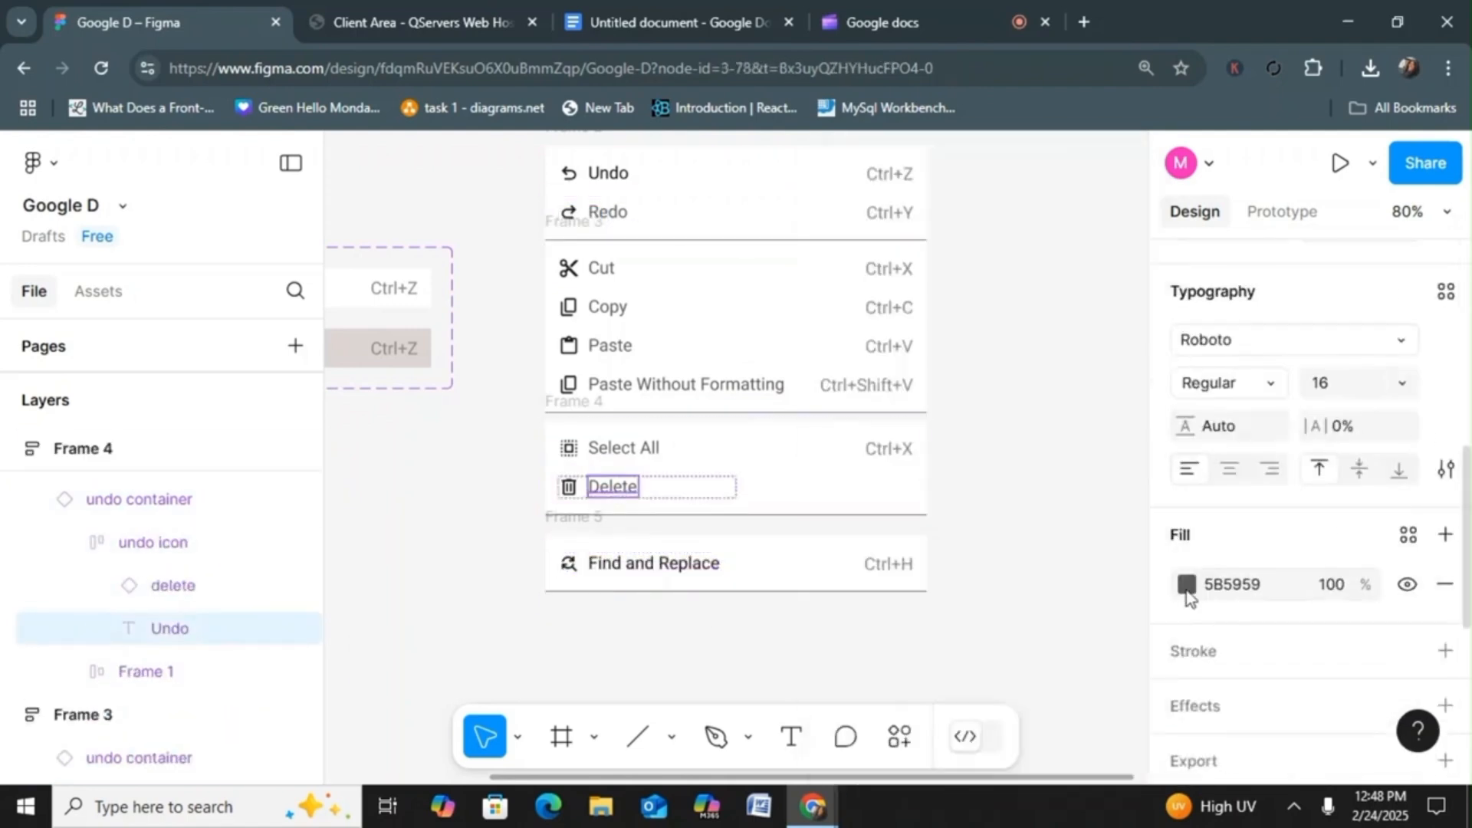
click(1188, 589)
drag(831, 445, 836, 548)
double_click(619, 450)
click(1186, 606)
Step: Change the label text colour of Paste Without Formatting, Paste and Copy to black 000000
double_click(654, 389)
click(1186, 569)
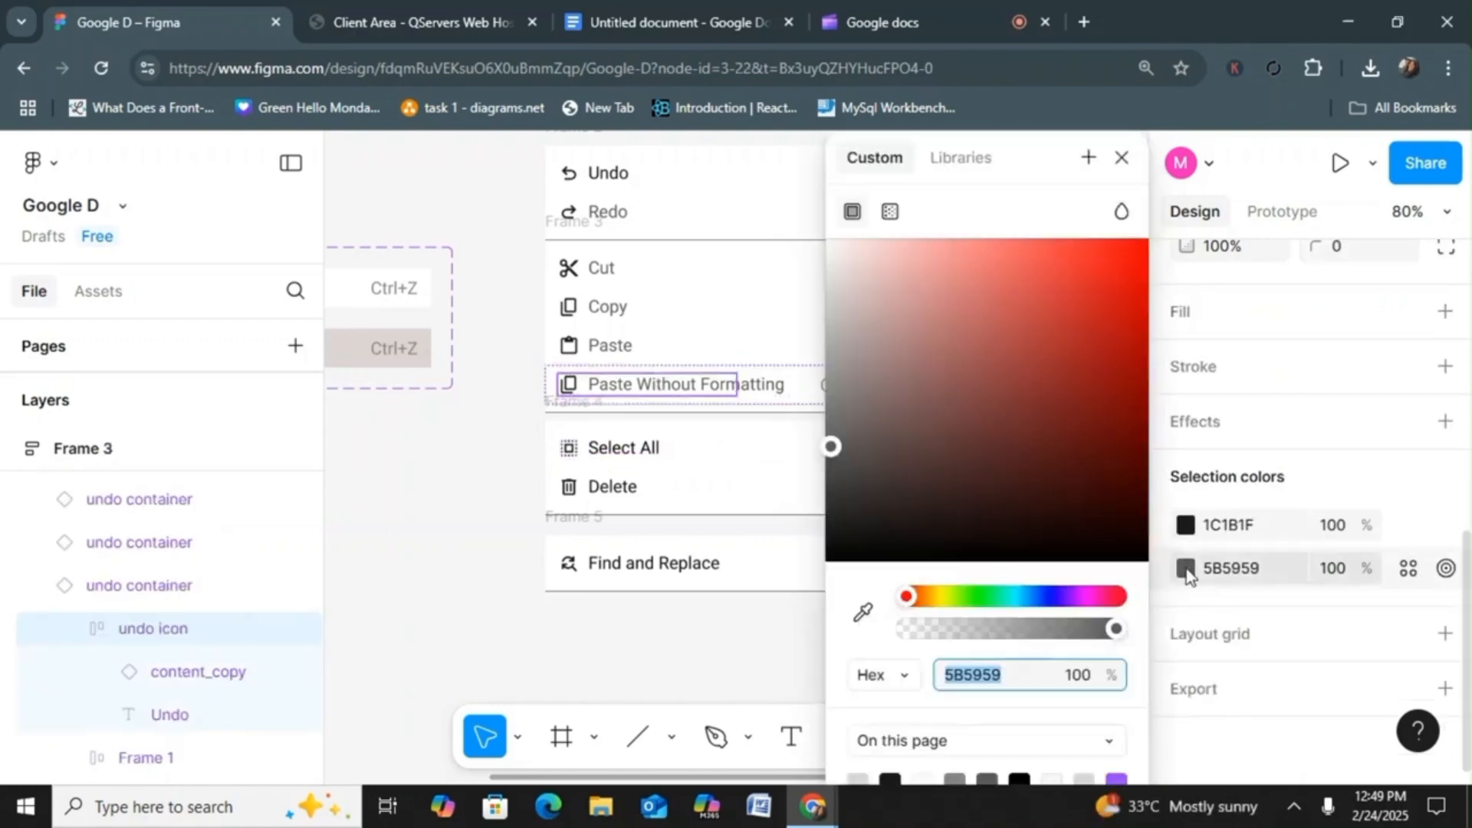
click(1019, 780)
double_click(611, 345)
click(1186, 604)
click(1019, 780)
double_click(614, 308)
click(1186, 568)
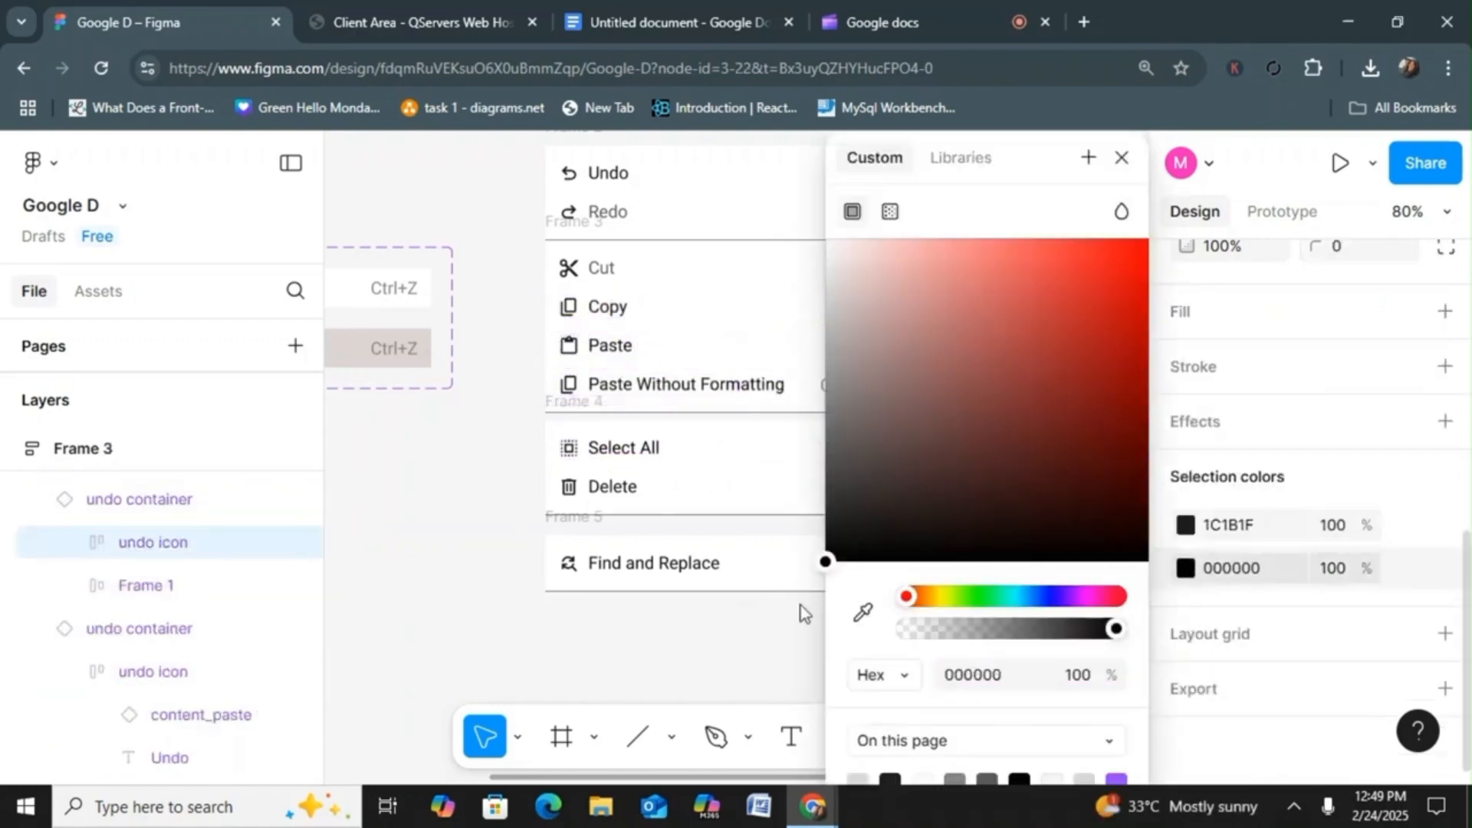
Step: Change the label text colour of the Cut and Redo items to black
double_click(604, 268)
click(1187, 605)
drag(831, 446, 803, 602)
double_click(628, 210)
click(1186, 572)
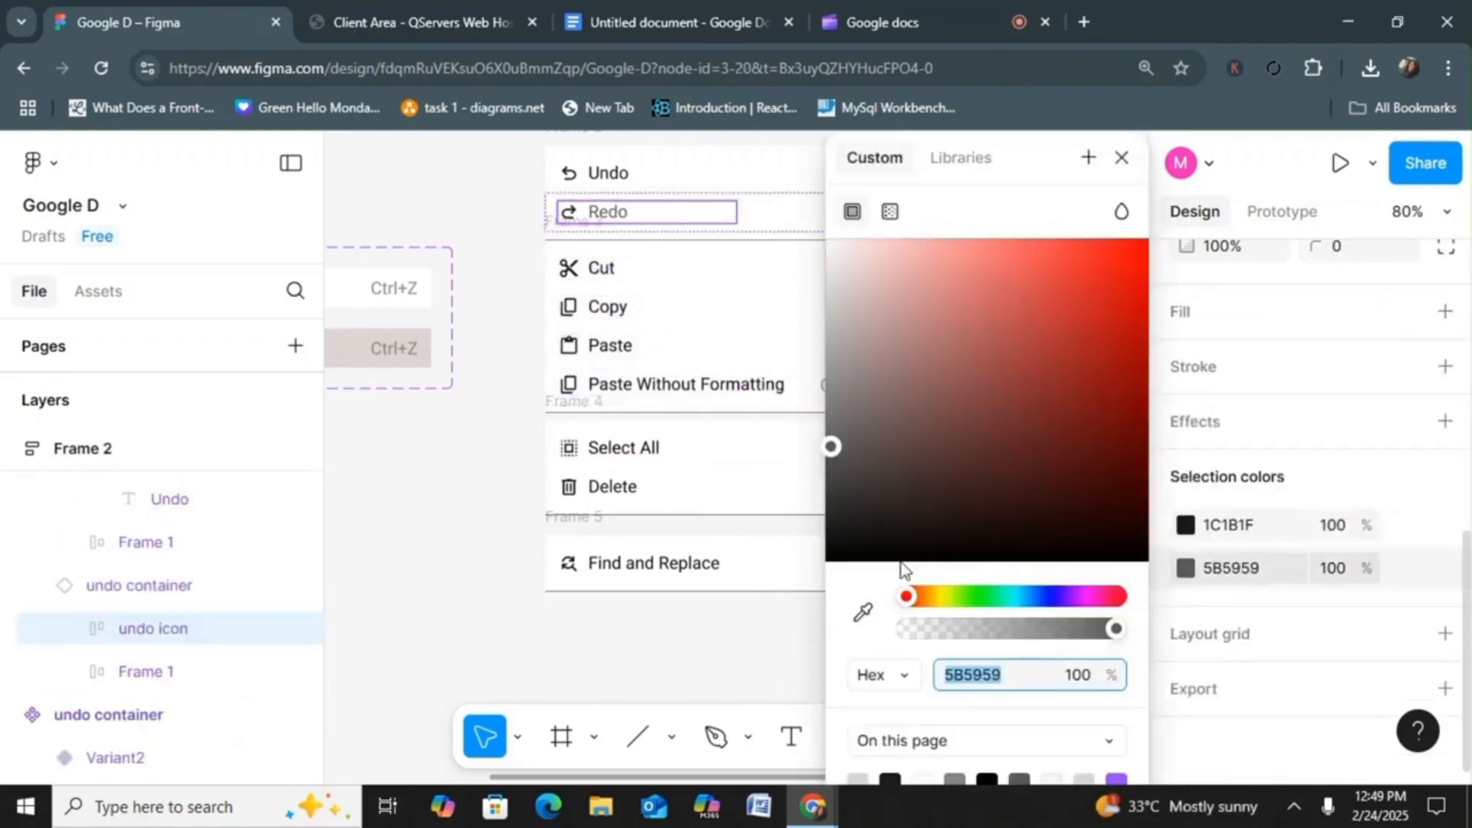
click(849, 543)
click(793, 644)
click(798, 588)
click(1271, 582)
click(1267, 583)
Step: Wrap the four menu section frames in one vertical auto layout frame with 0 spacing between them
drag(546, 135, 911, 612)
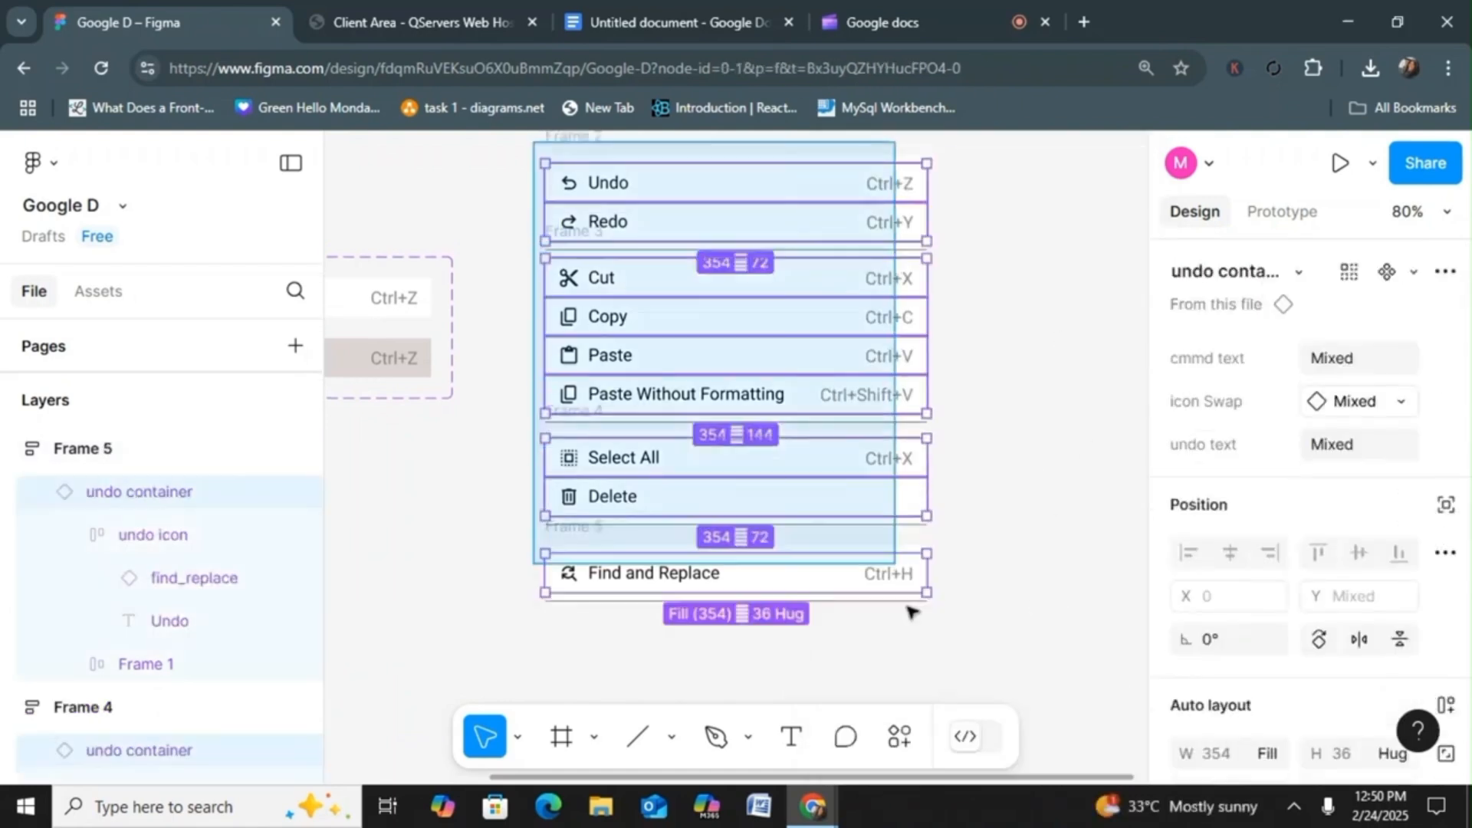
key(shift+a)
click(1210, 669)
text(0)
key(Return)
click(887, 231)
click(878, 361)
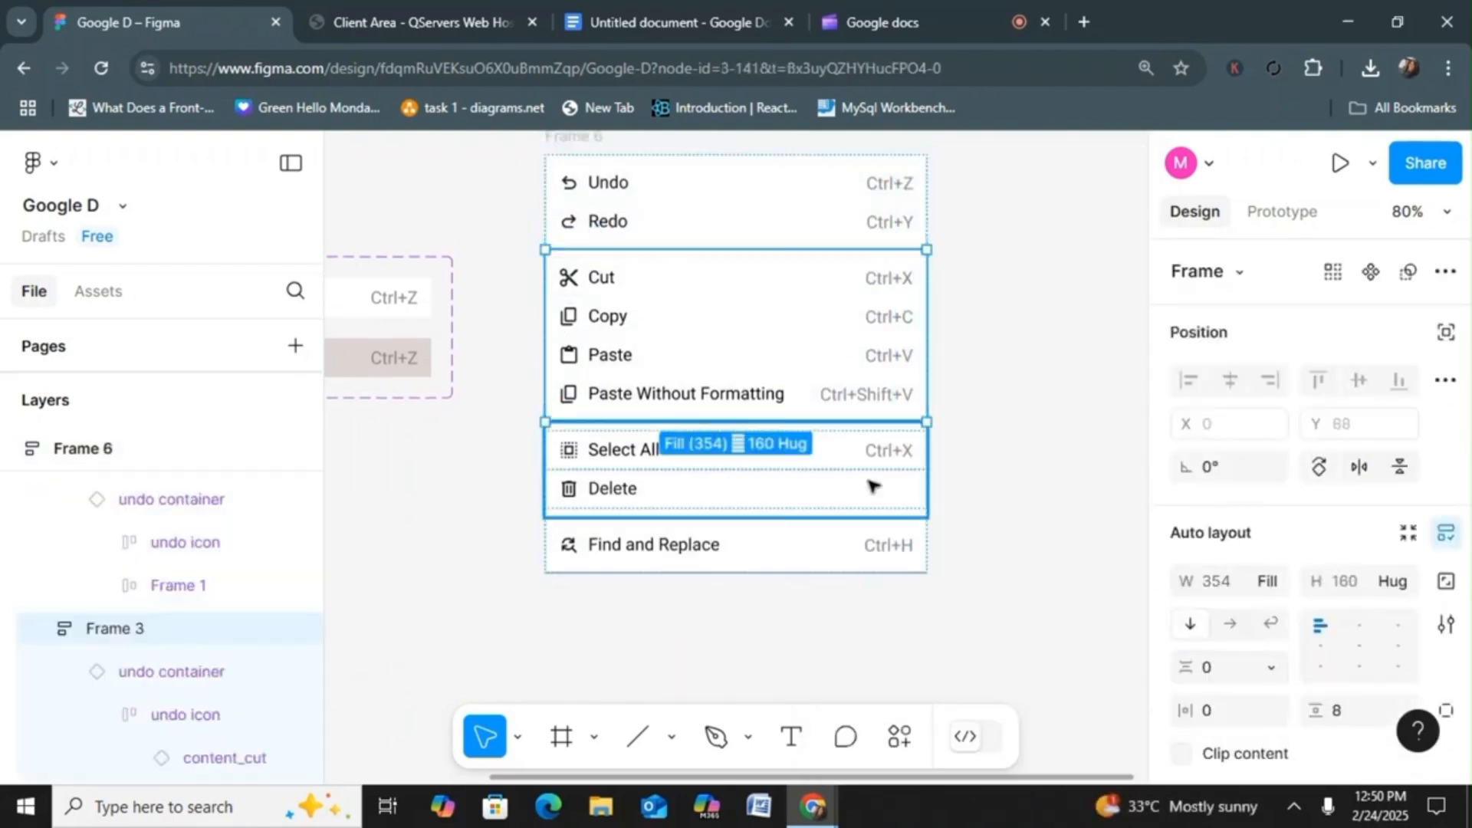
click(871, 485)
click(889, 546)
click(1004, 599)
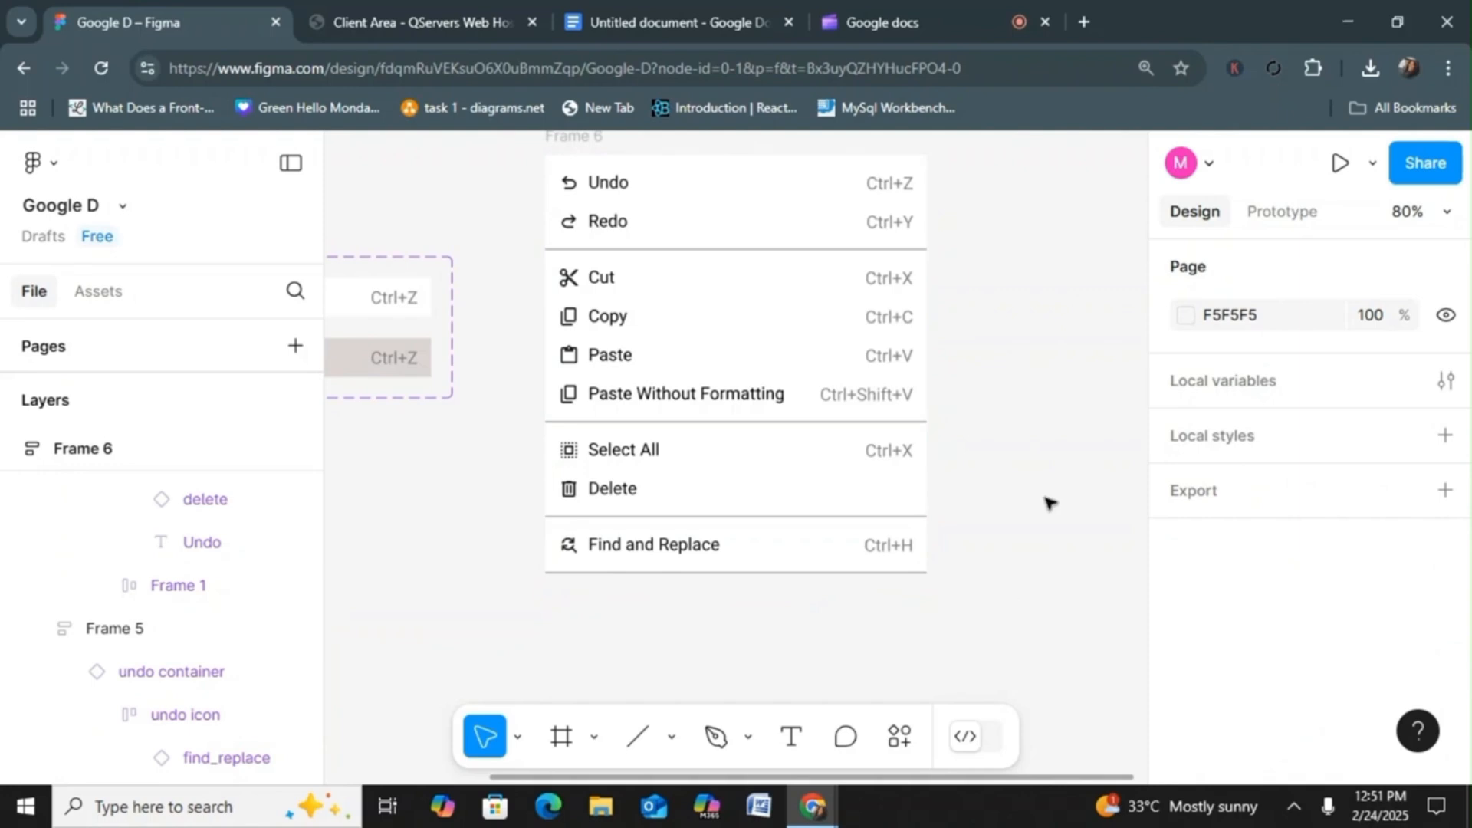
Step: Remove the divider stroke from the Find and Replace section
click(900, 574)
drag(1466, 430, 1466, 618)
click(1035, 429)
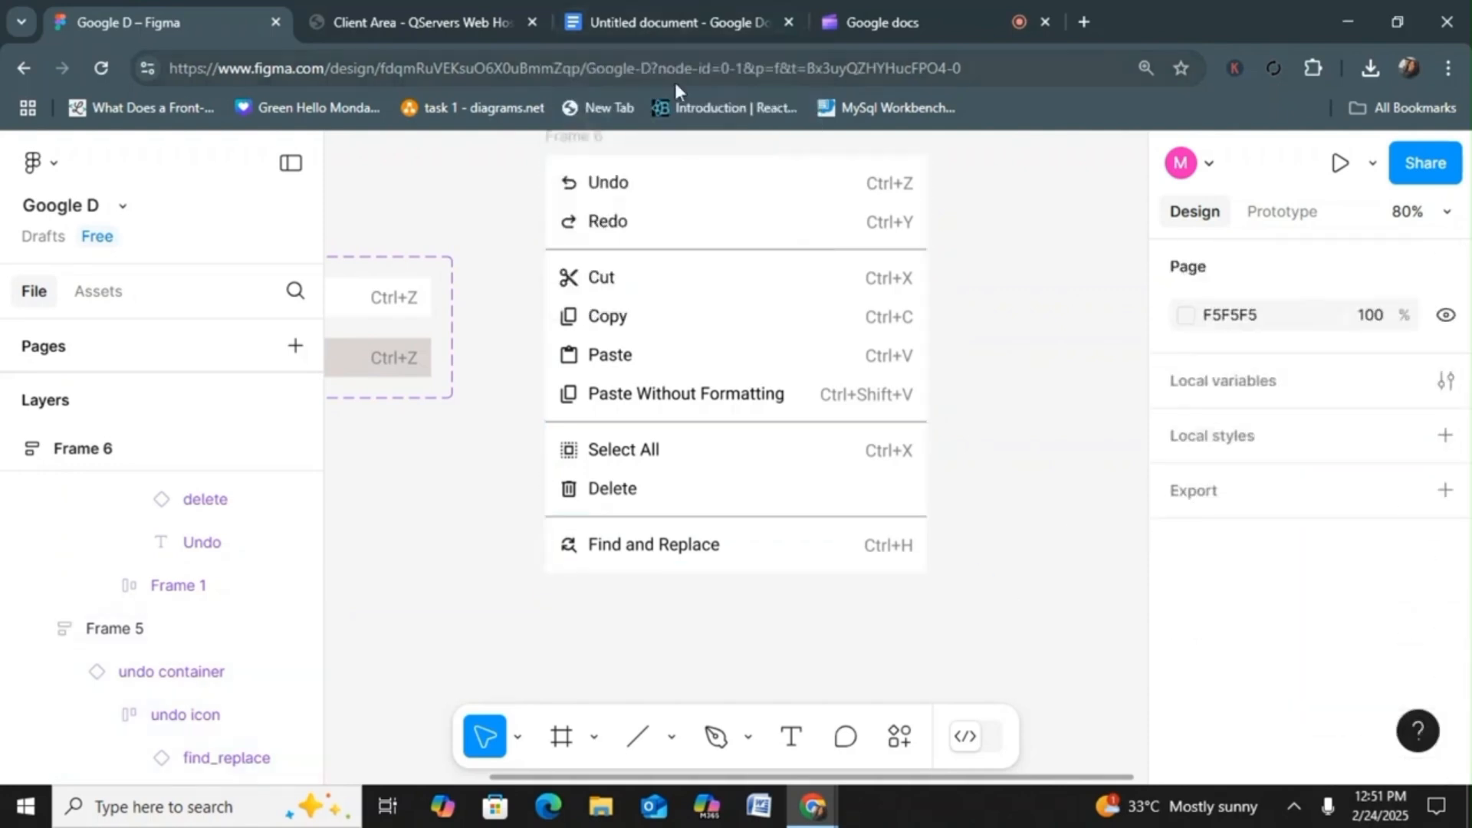
Step: Convert the combined menu frame into a component and rename it "Edit Drop Down"
click(595, 138)
key(ctrl+alt+k)
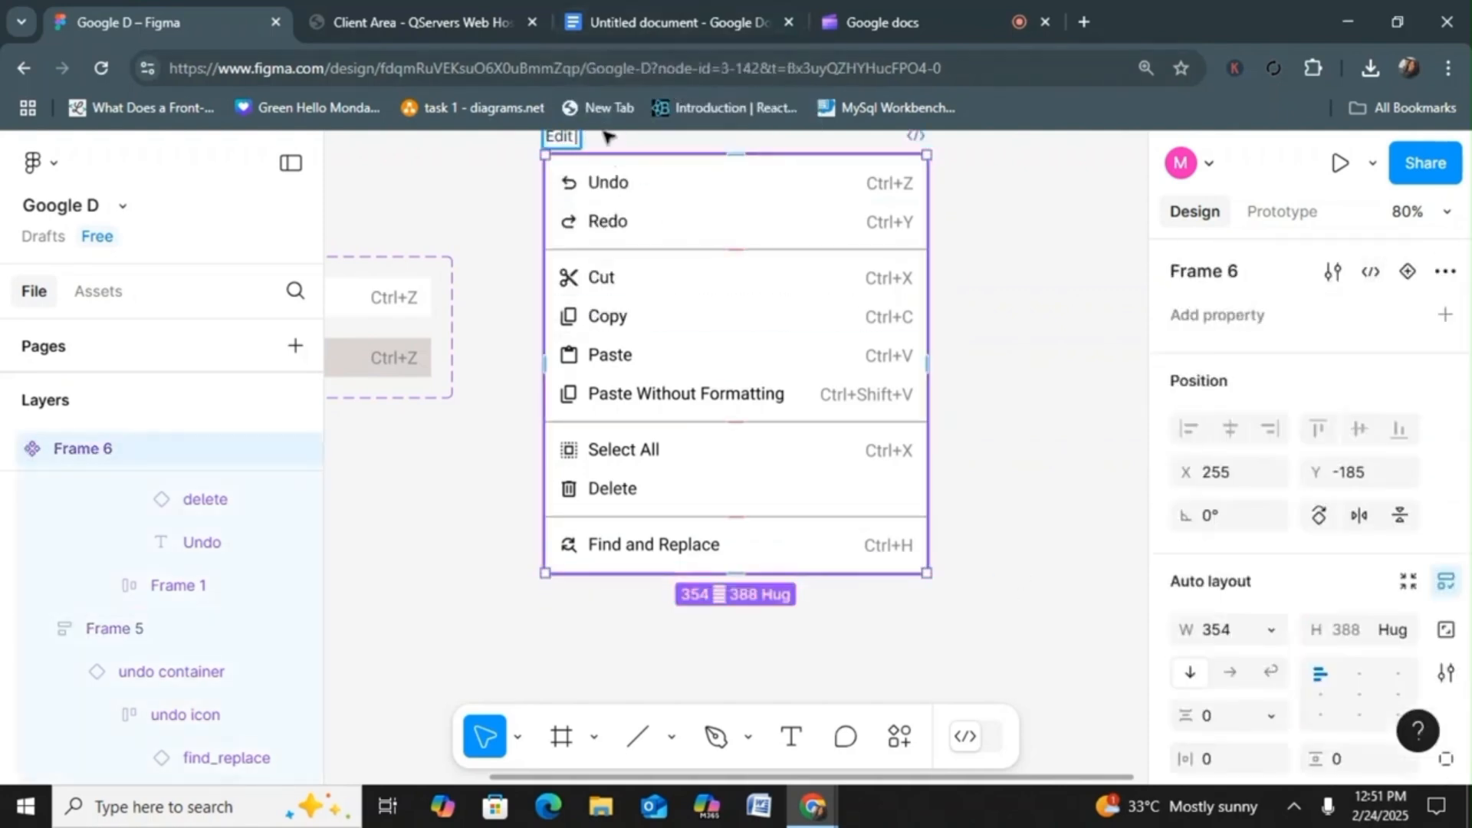
drag(924, 390, 952, 440)
key(ctrl+z)
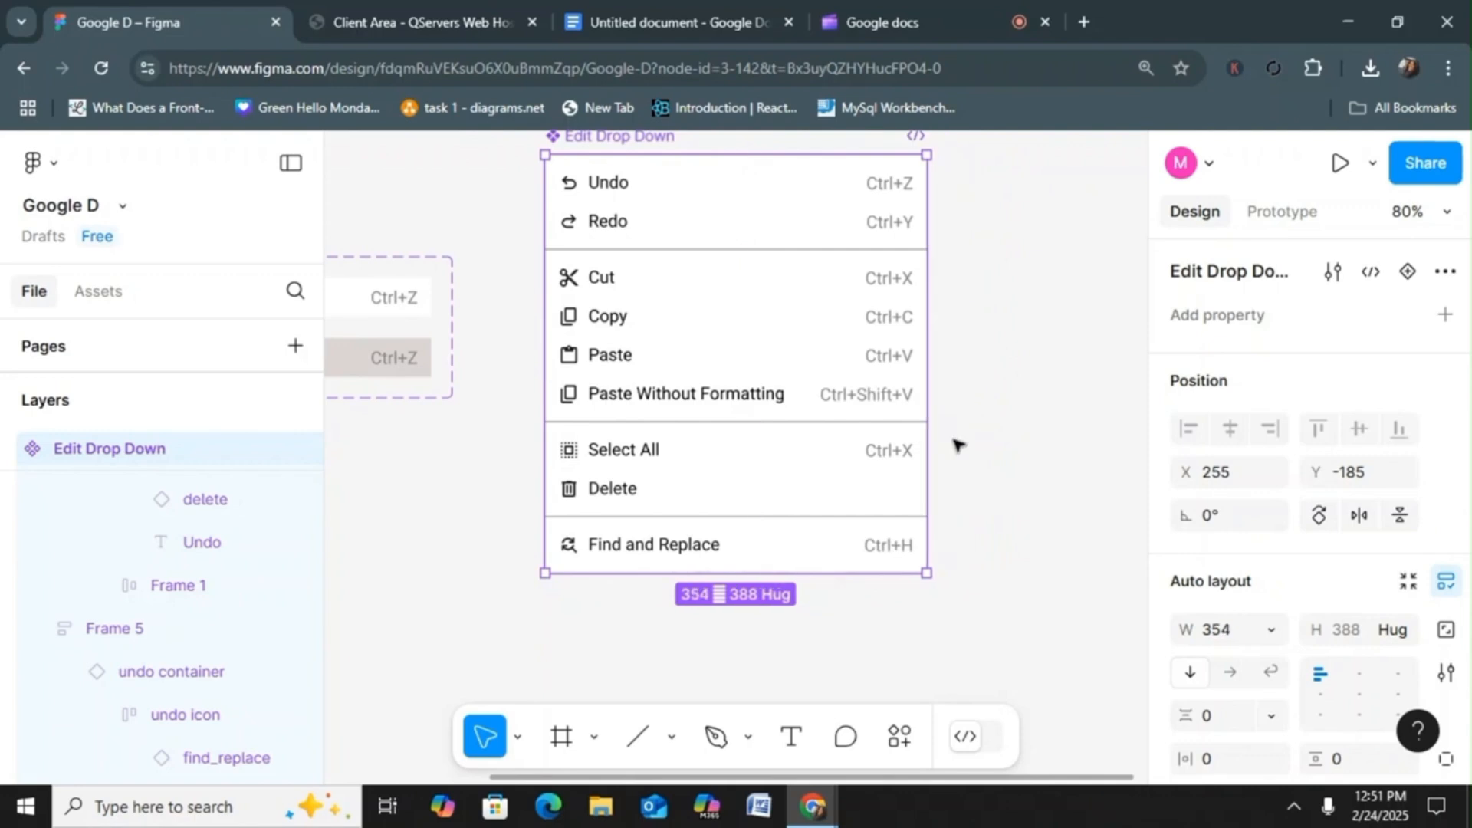
click(917, 633)
Step: Place an undo container instance from this file's components on the canvas below the original component set
drag(838, 776, 662, 771)
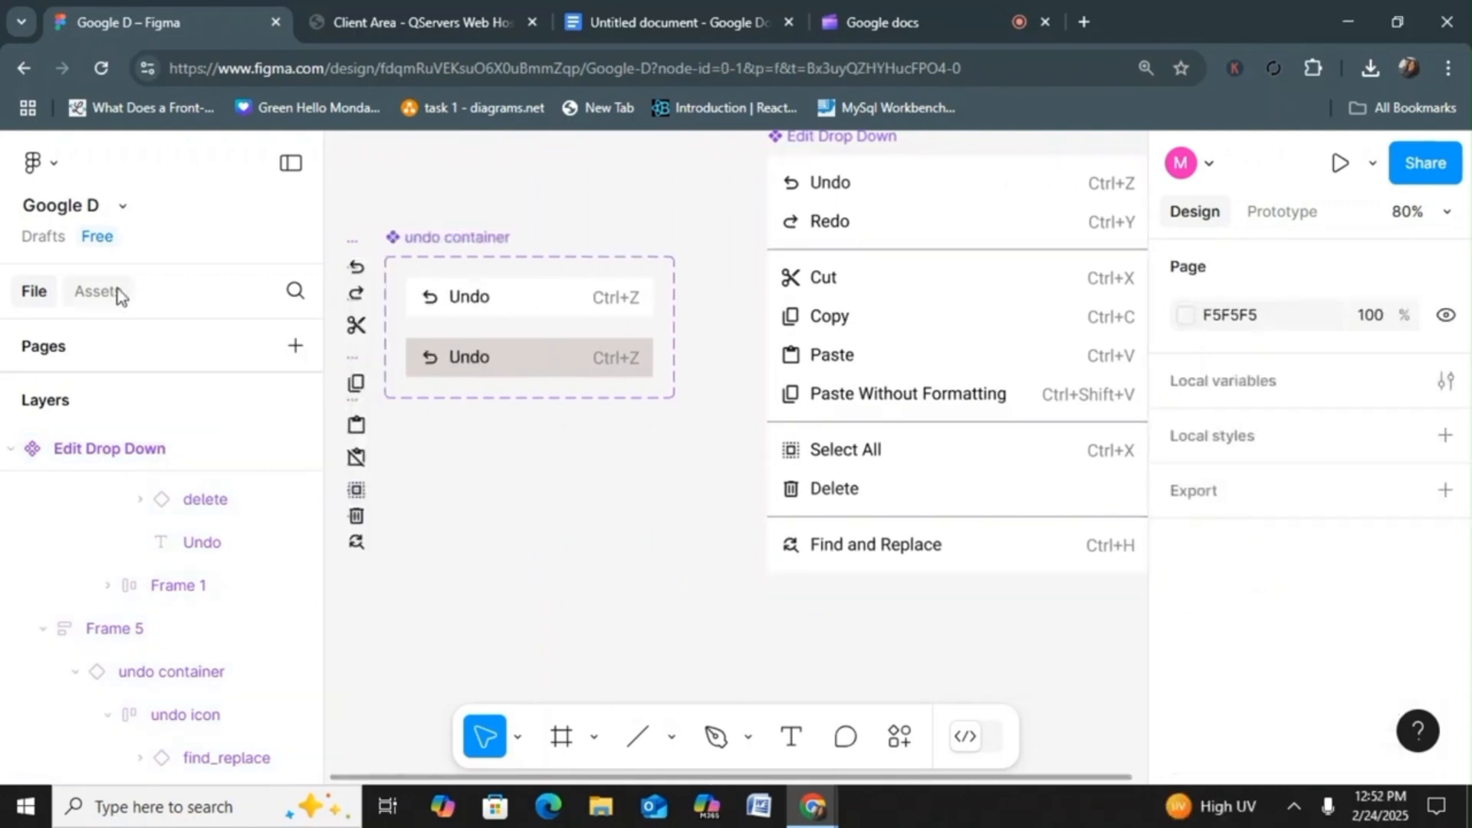
click(117, 291)
scroll(230, 598, down, 3)
drag(52, 683, 516, 537)
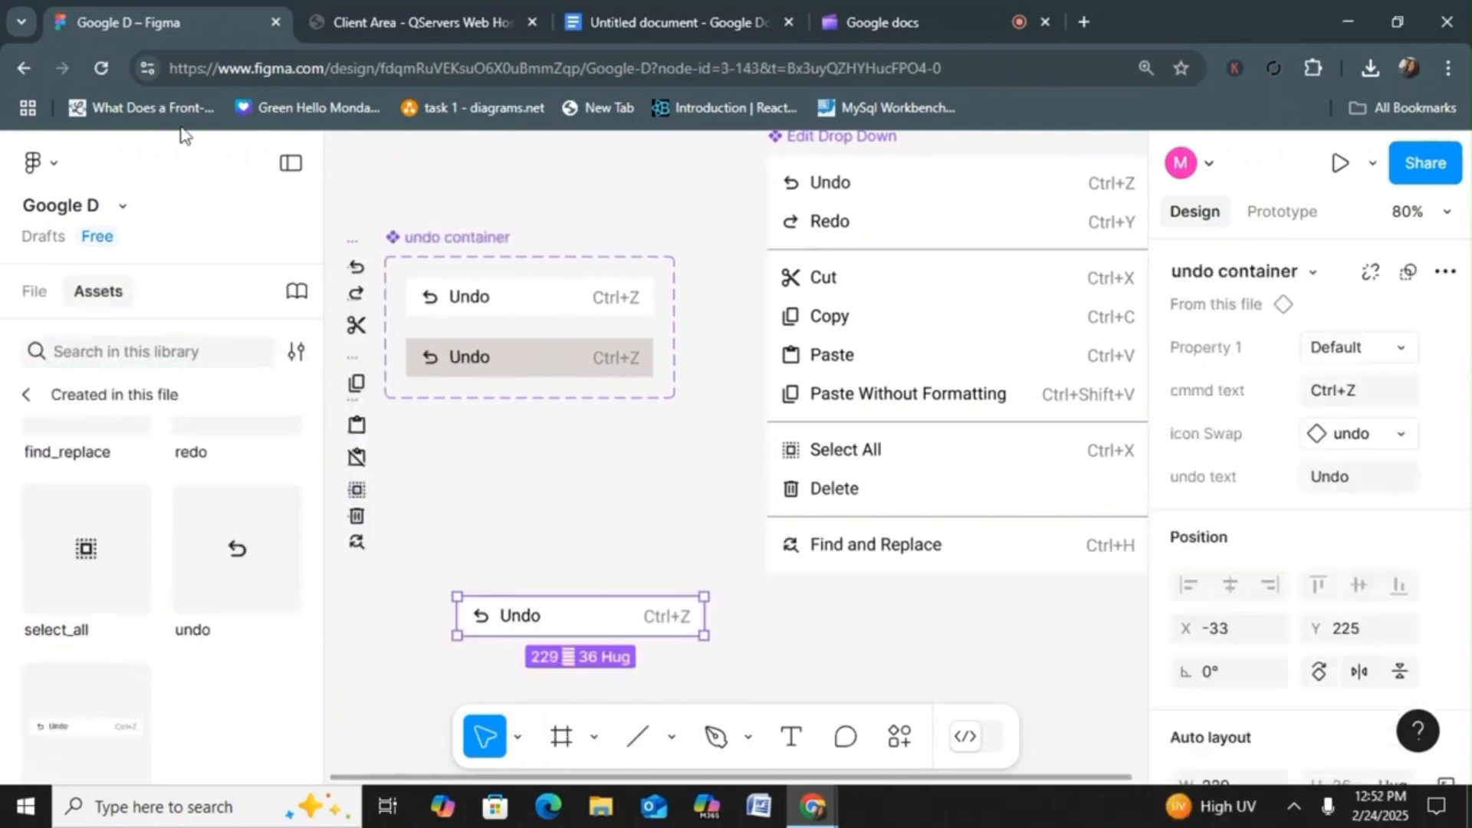
Step: Switch to the Google Docs document and examine its Edit and File menus
click(675, 23)
click(121, 180)
mouse_move(77, 181)
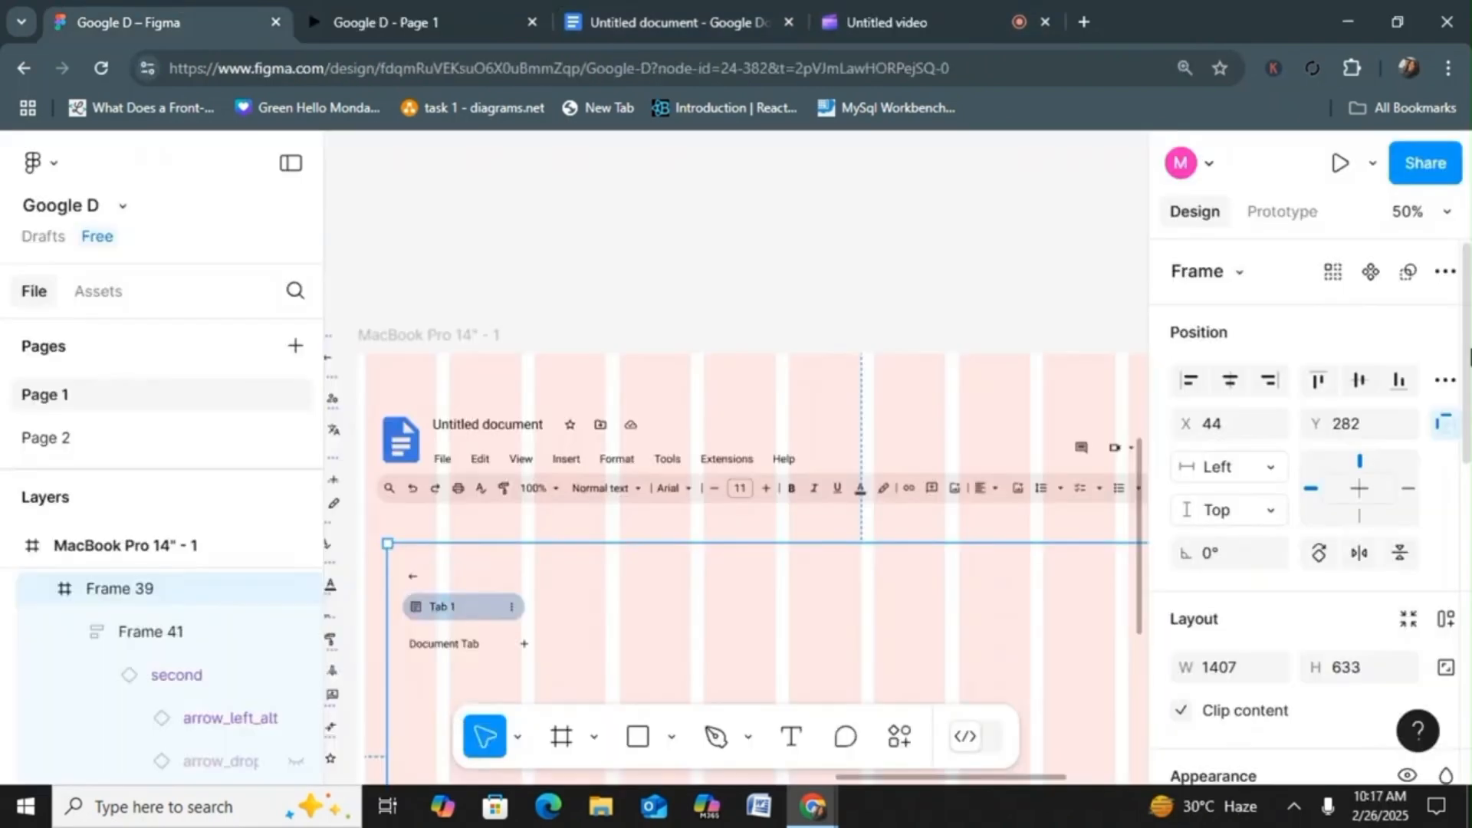
Step: Move Frame 39 up beneath the toolbar and give it a D9D9D9 inside stroke of 1
scroll(1388, 550, down, 5)
click(1187, 604)
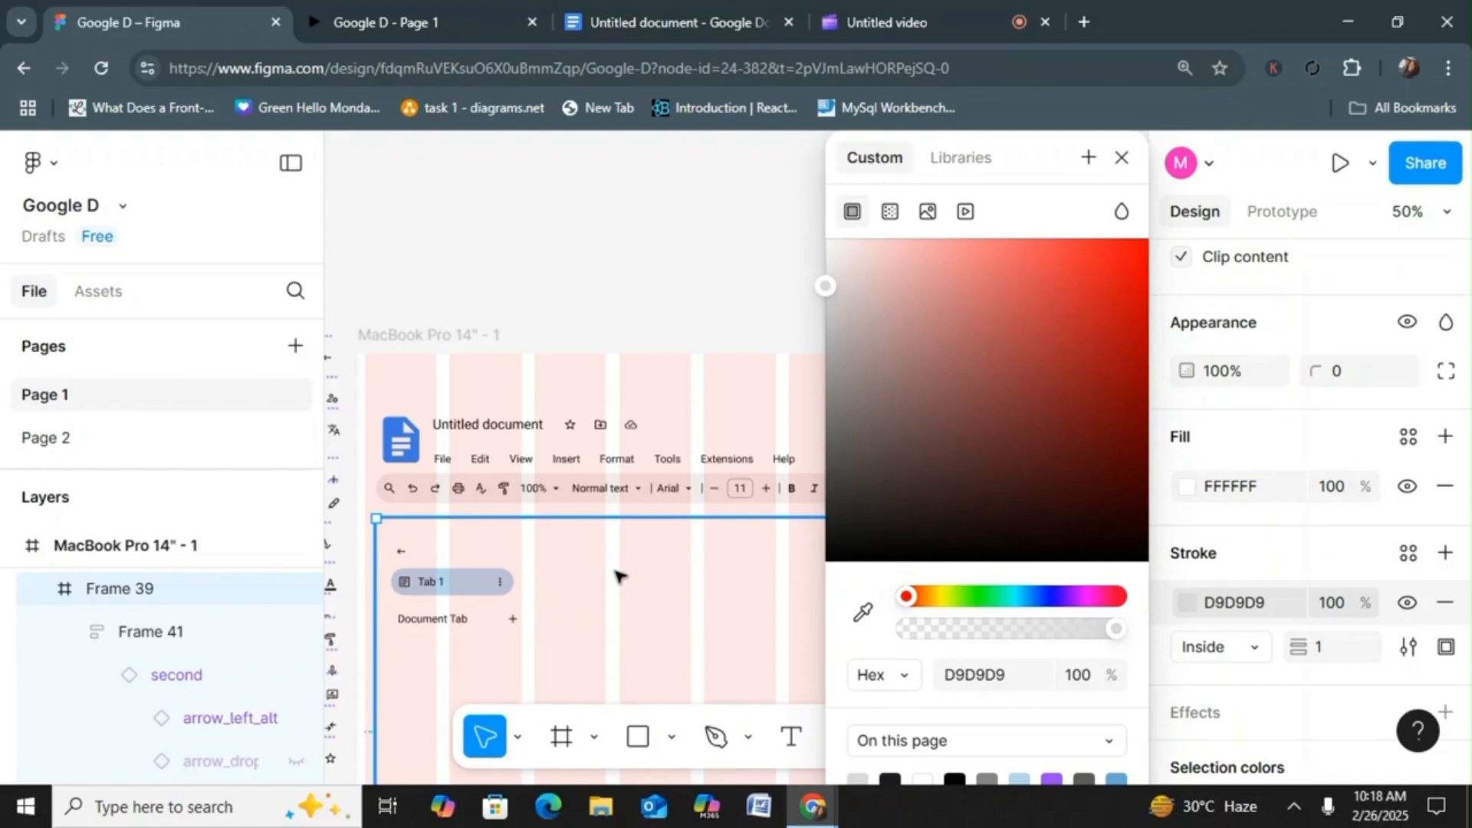
click(1132, 159)
click(479, 610)
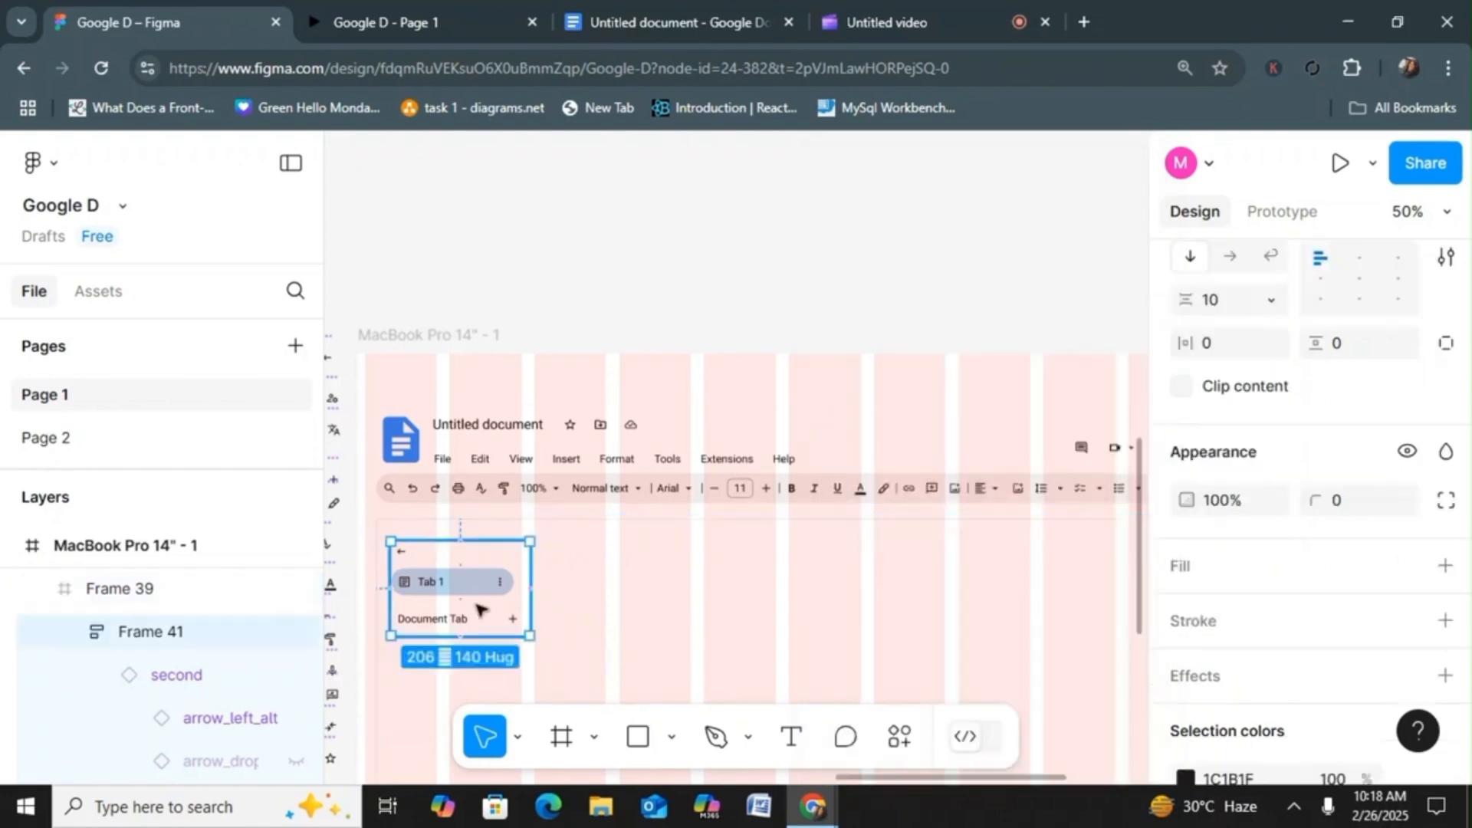
Step: Compare the prototype preview with the real Google Docs page, checking the document tabs panel layout
click(395, 23)
click(594, 22)
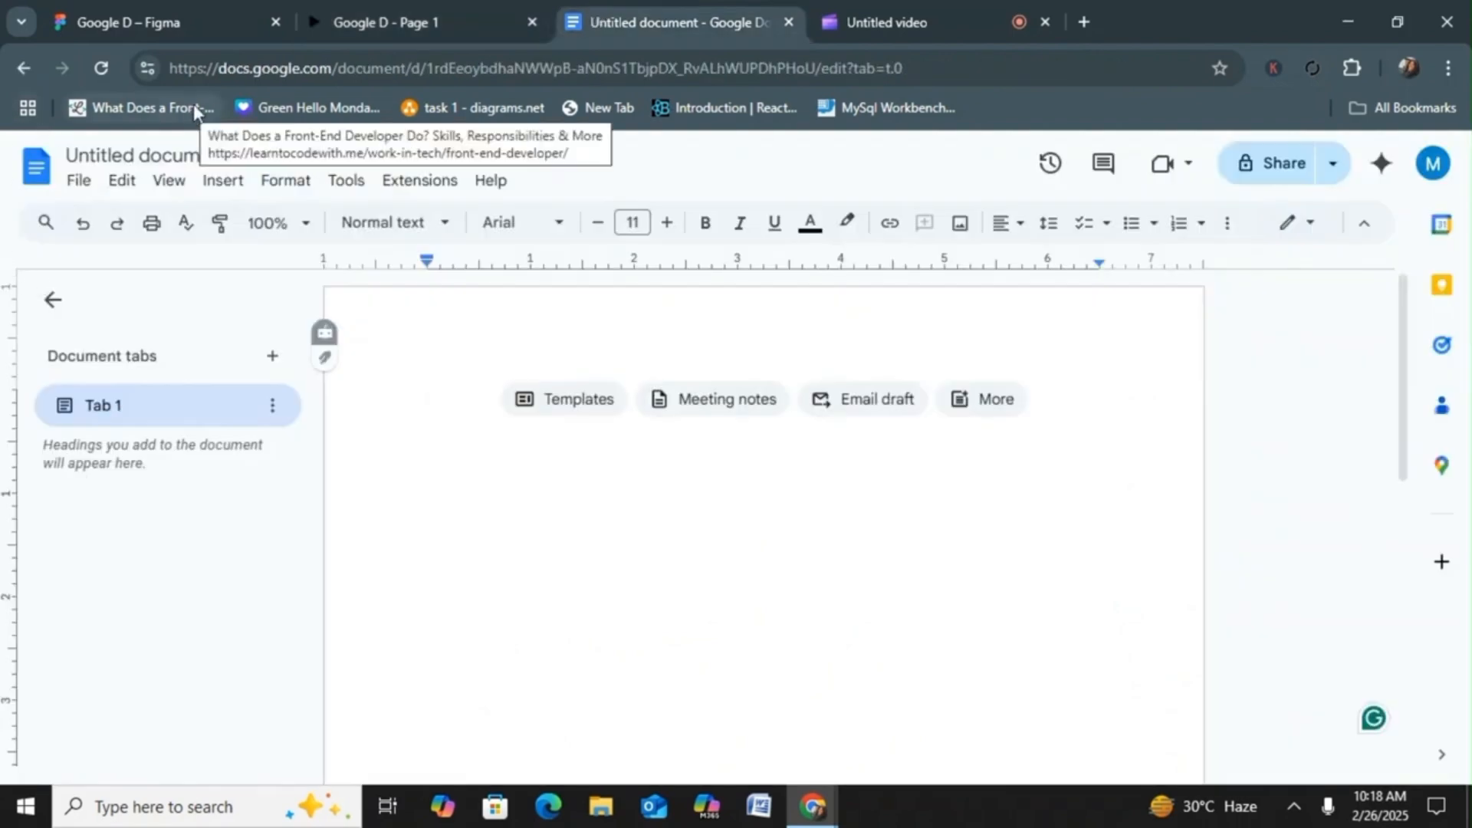
click(152, 16)
click(356, 15)
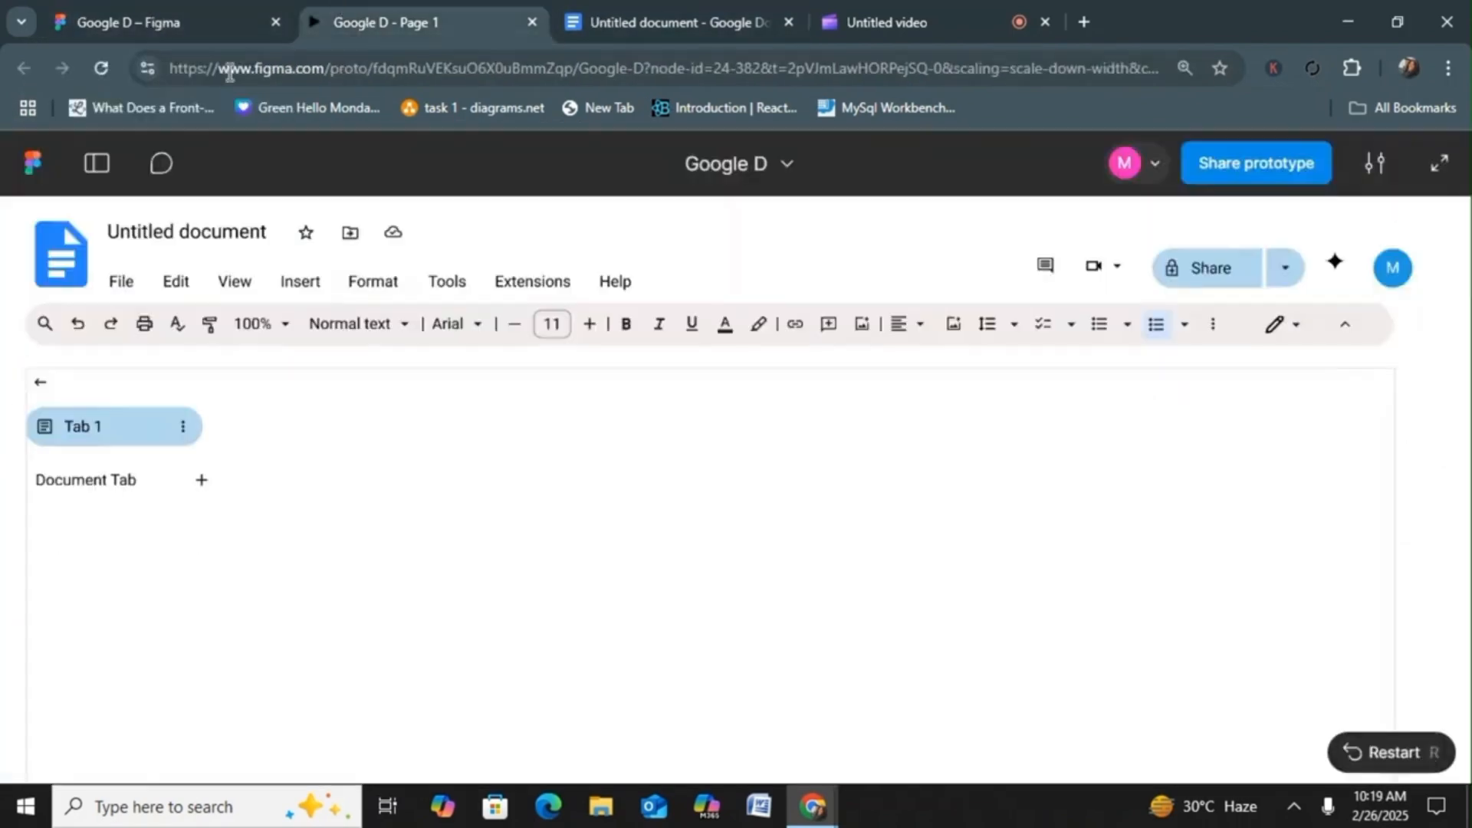
click(595, 19)
click(361, 22)
Step: Return to the Figma design and widen the Tab 1 item in the tabs panel
click(154, 22)
drag(504, 572, 550, 572)
click(606, 21)
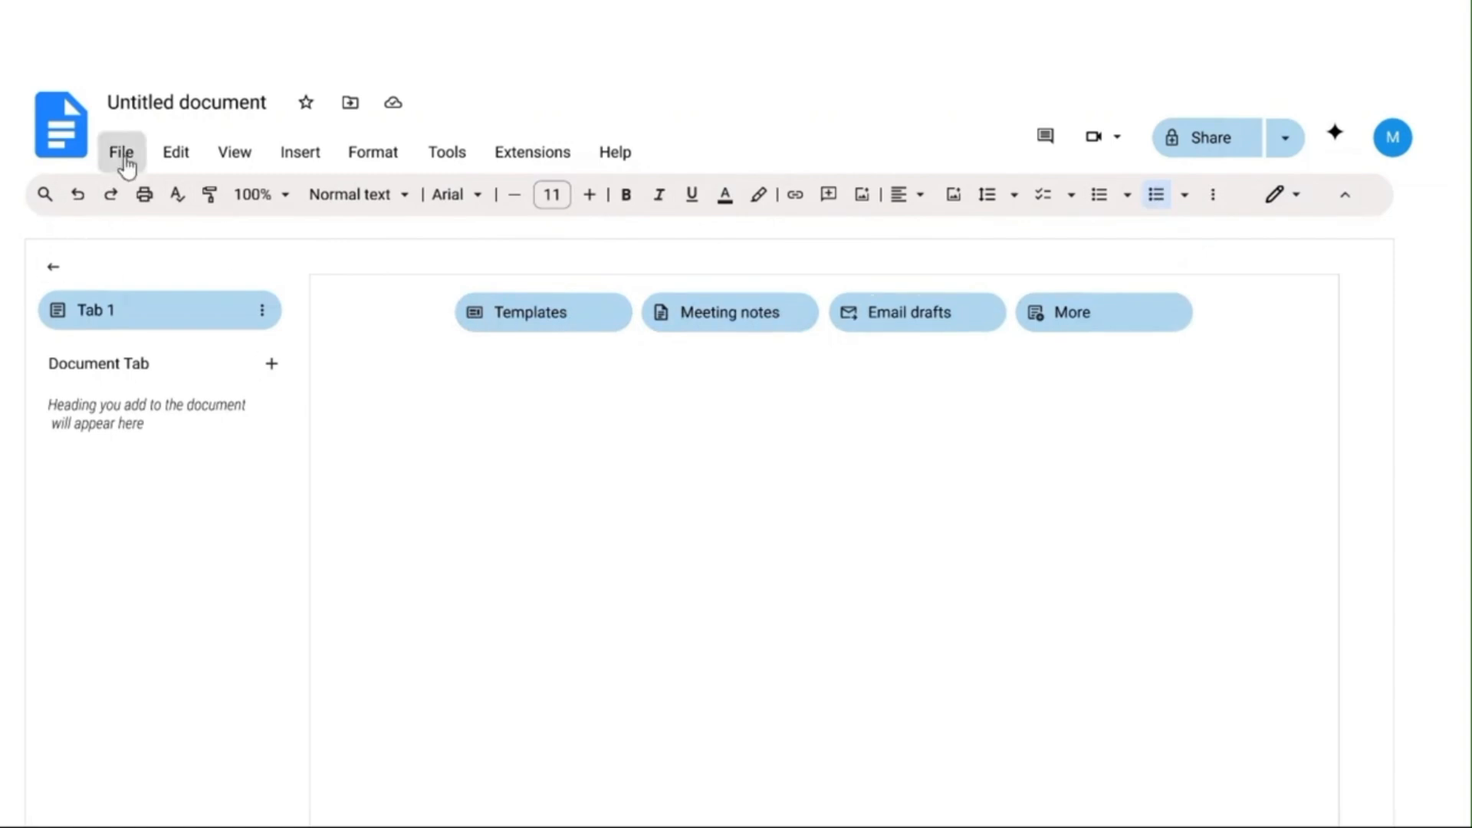
Step: Preview the Edit, View, Insert, Format, Tools, Extensions and Help drop-down menus in the prototype
click(176, 153)
click(234, 152)
click(301, 152)
click(373, 152)
click(447, 152)
click(533, 153)
click(616, 153)
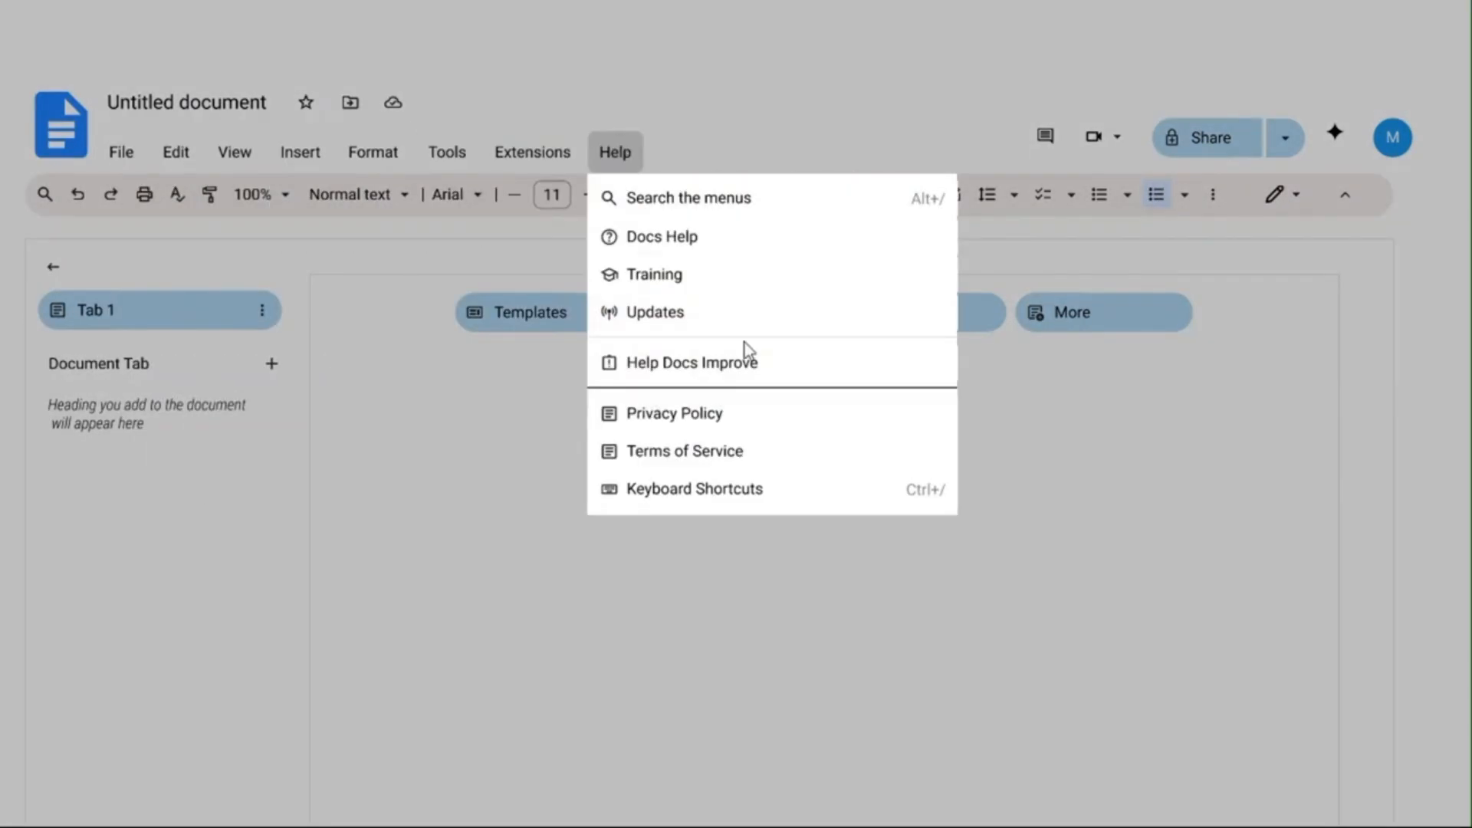